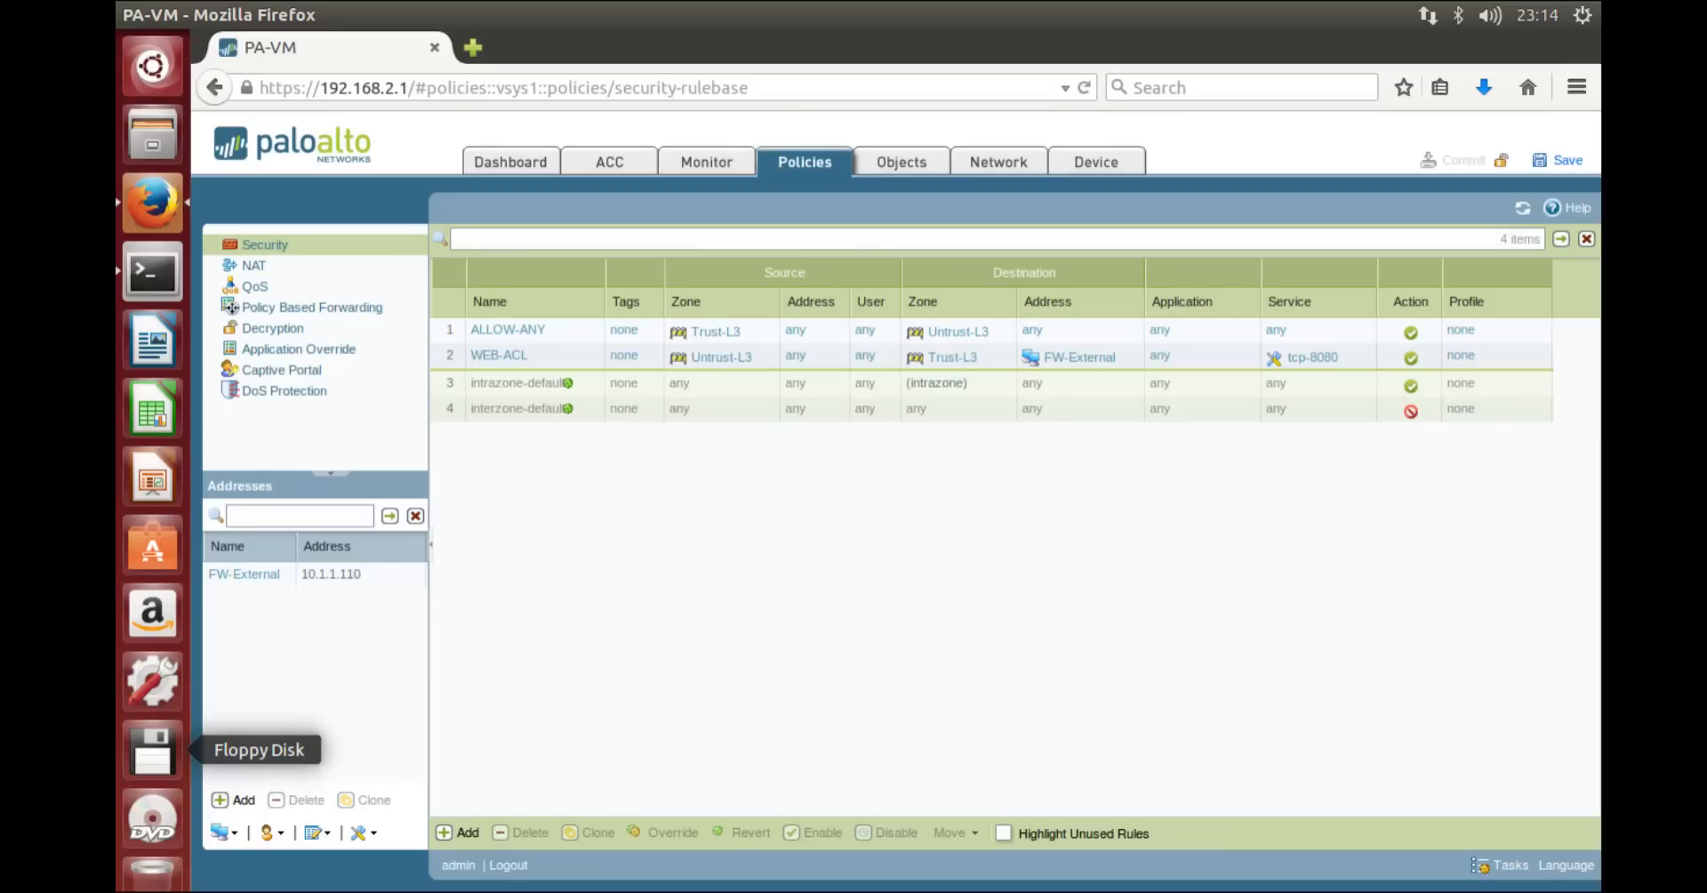
Step: Add a security policy rule named TEST-RULE after the ALLOW-ANY rule
click(443, 335)
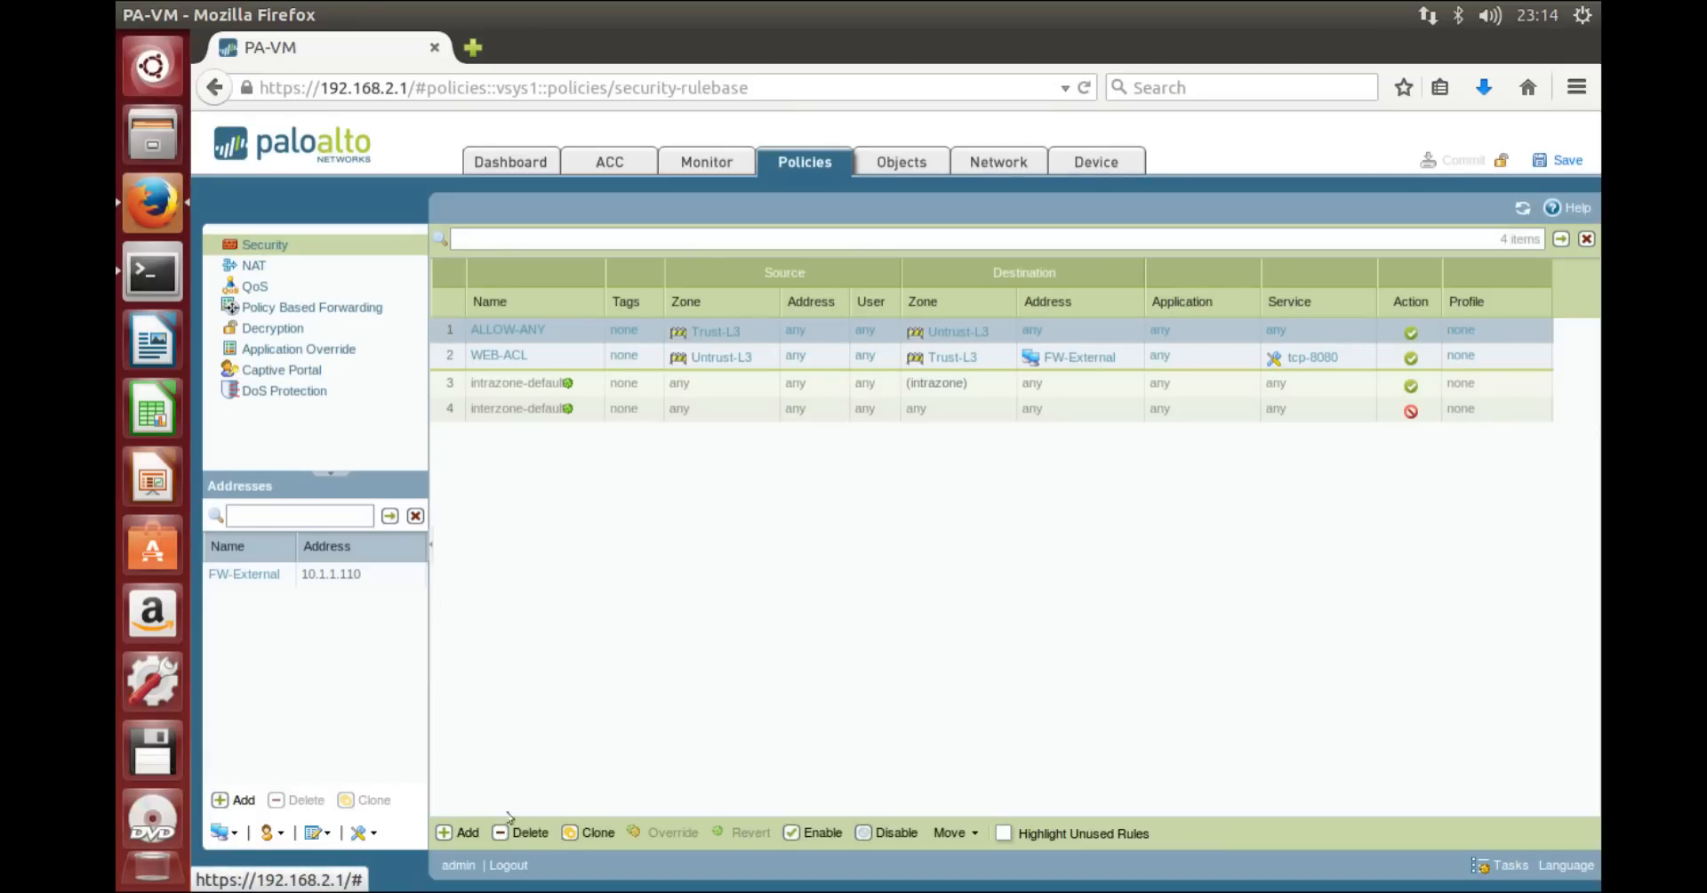
click(455, 833)
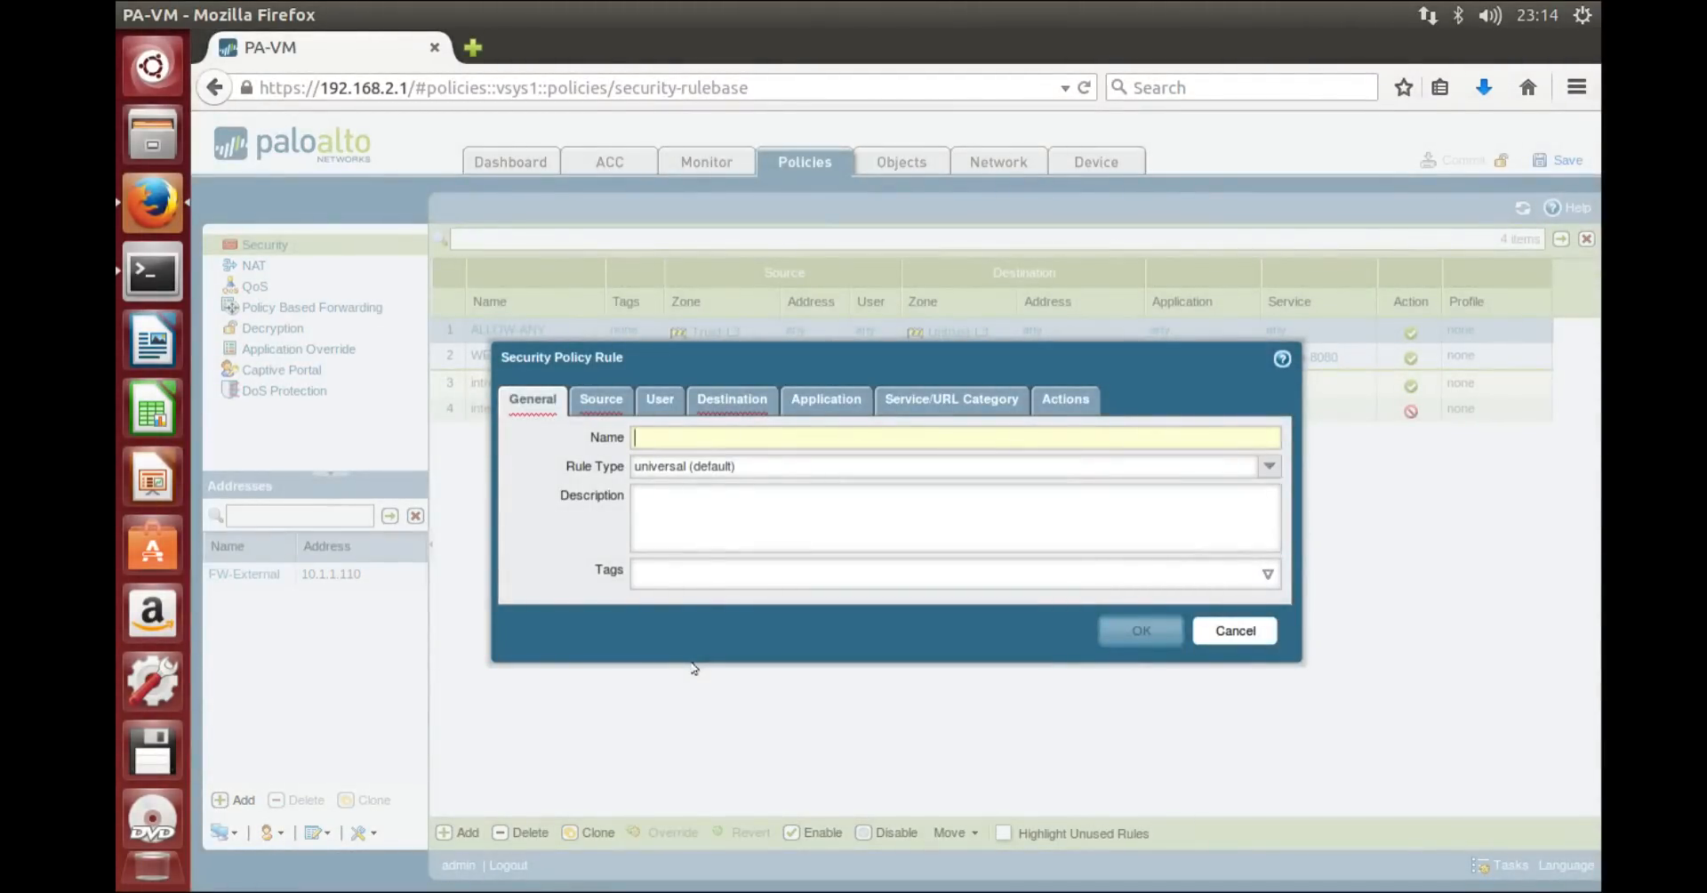
text(TEST-)
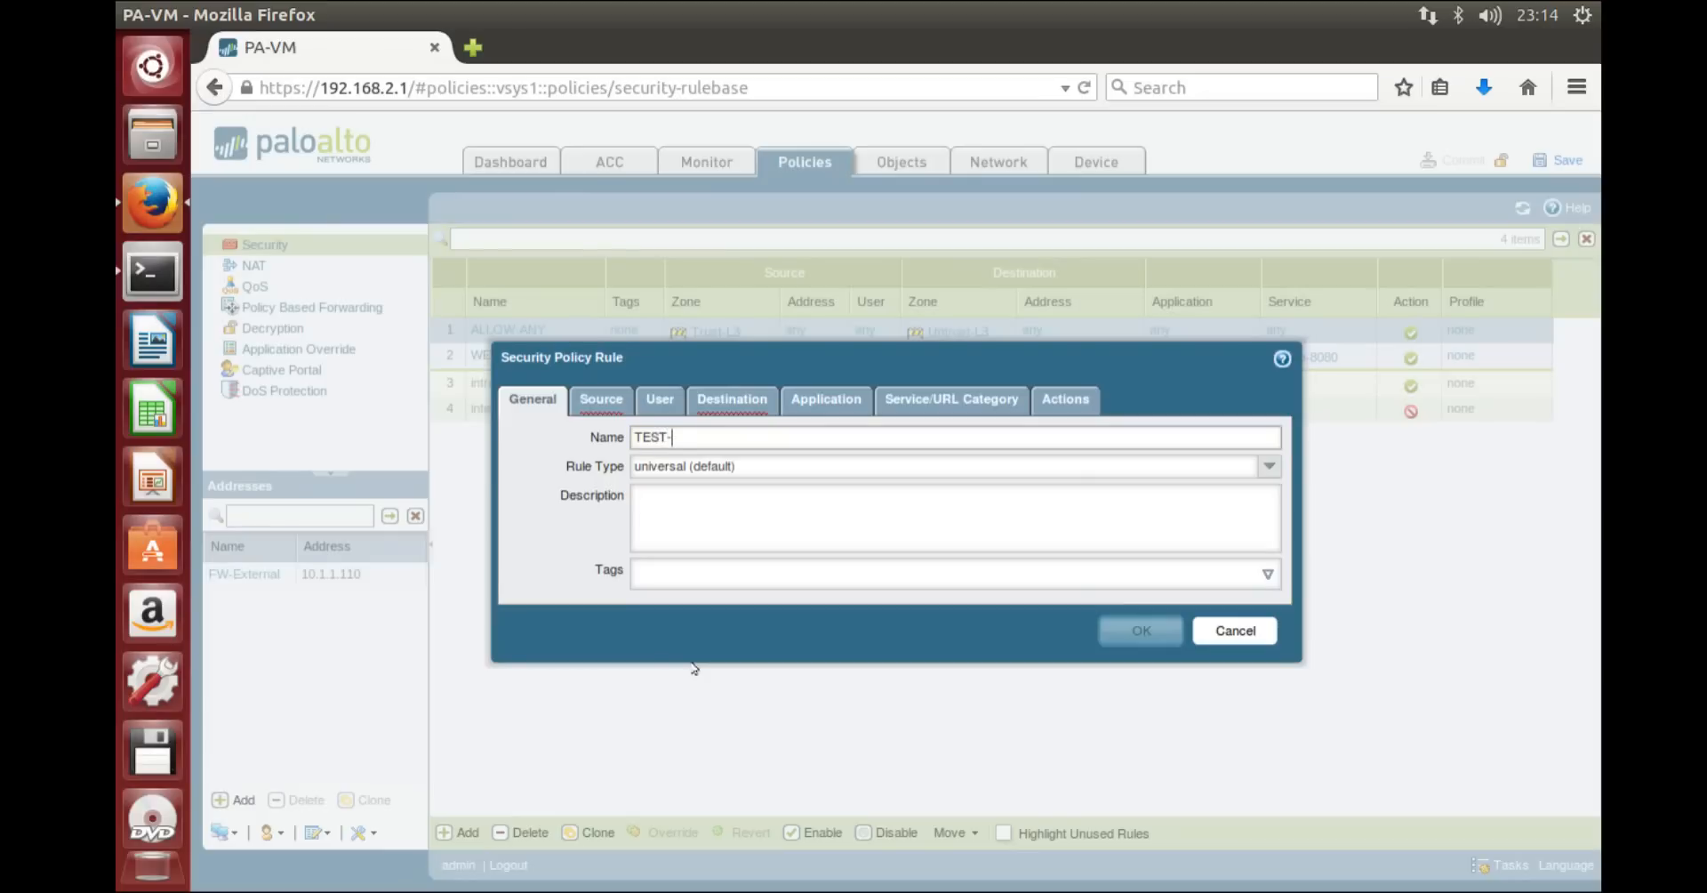
text(RULE)
Step: Set the new rule's source zone to Trust-L3 and its destination zone to Untrust-L3
click(601, 398)
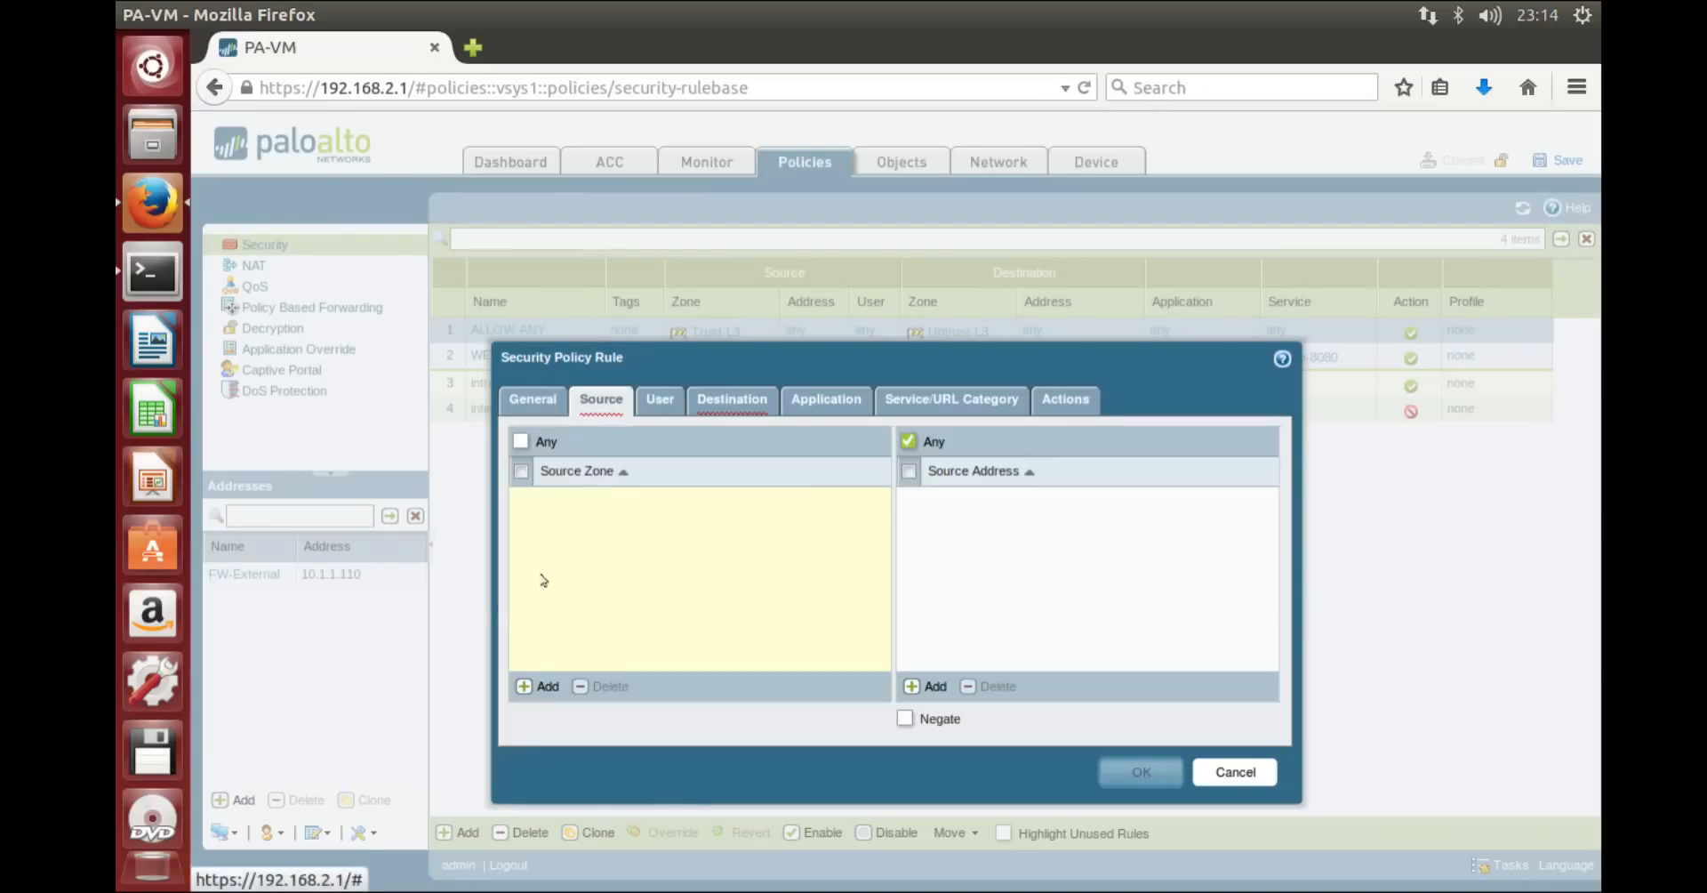
click(539, 686)
click(589, 544)
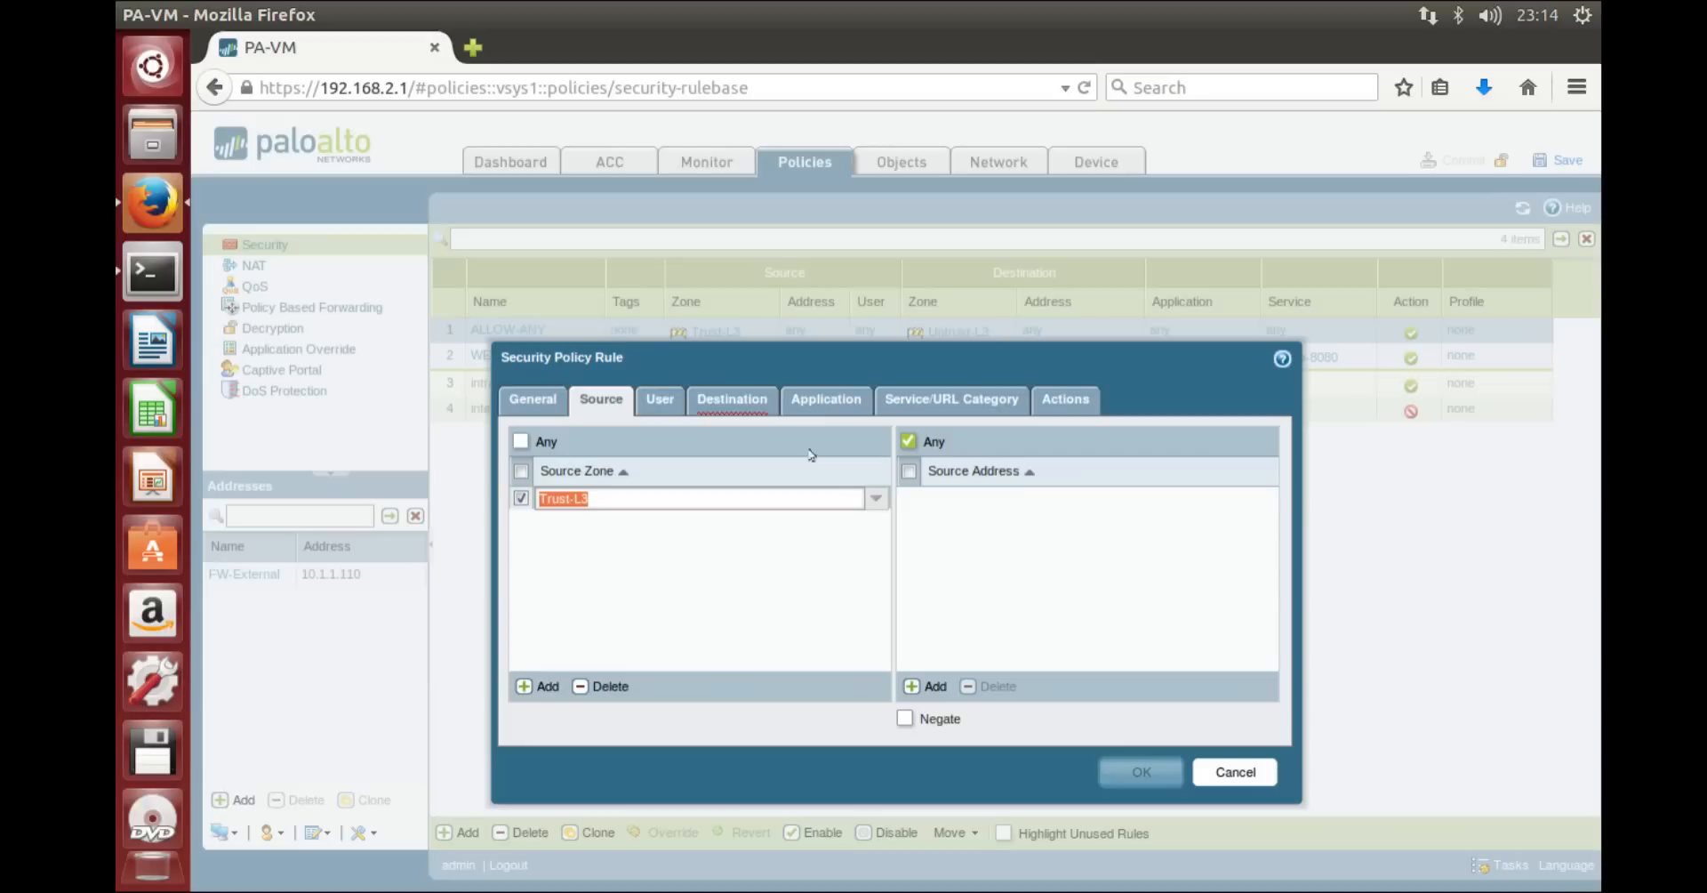
click(725, 400)
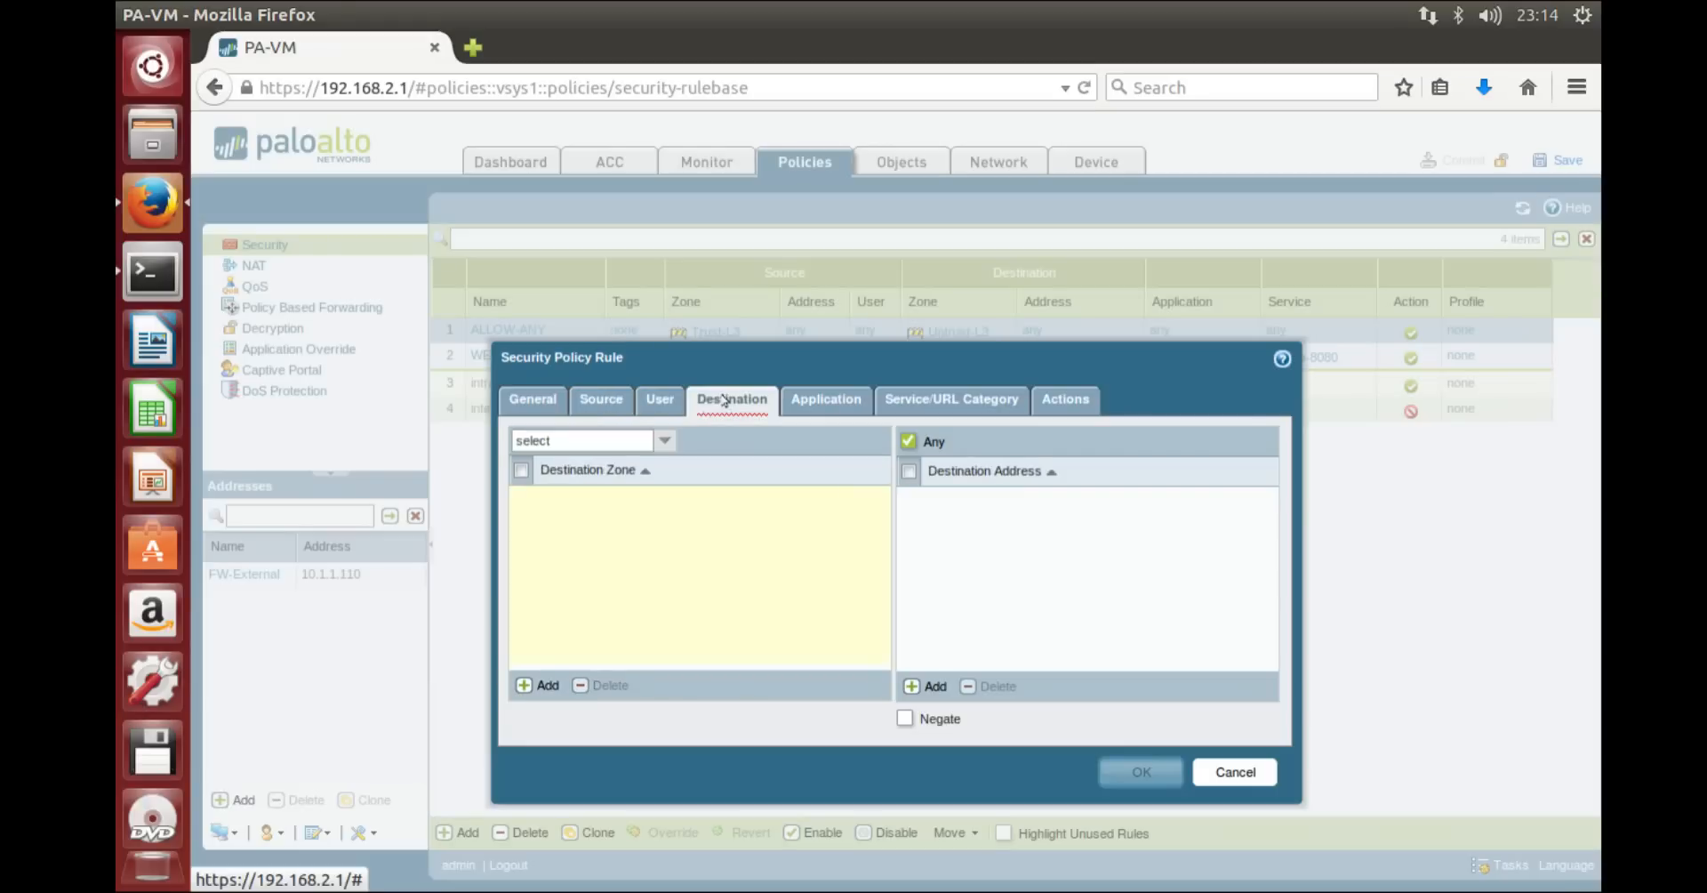
click(542, 684)
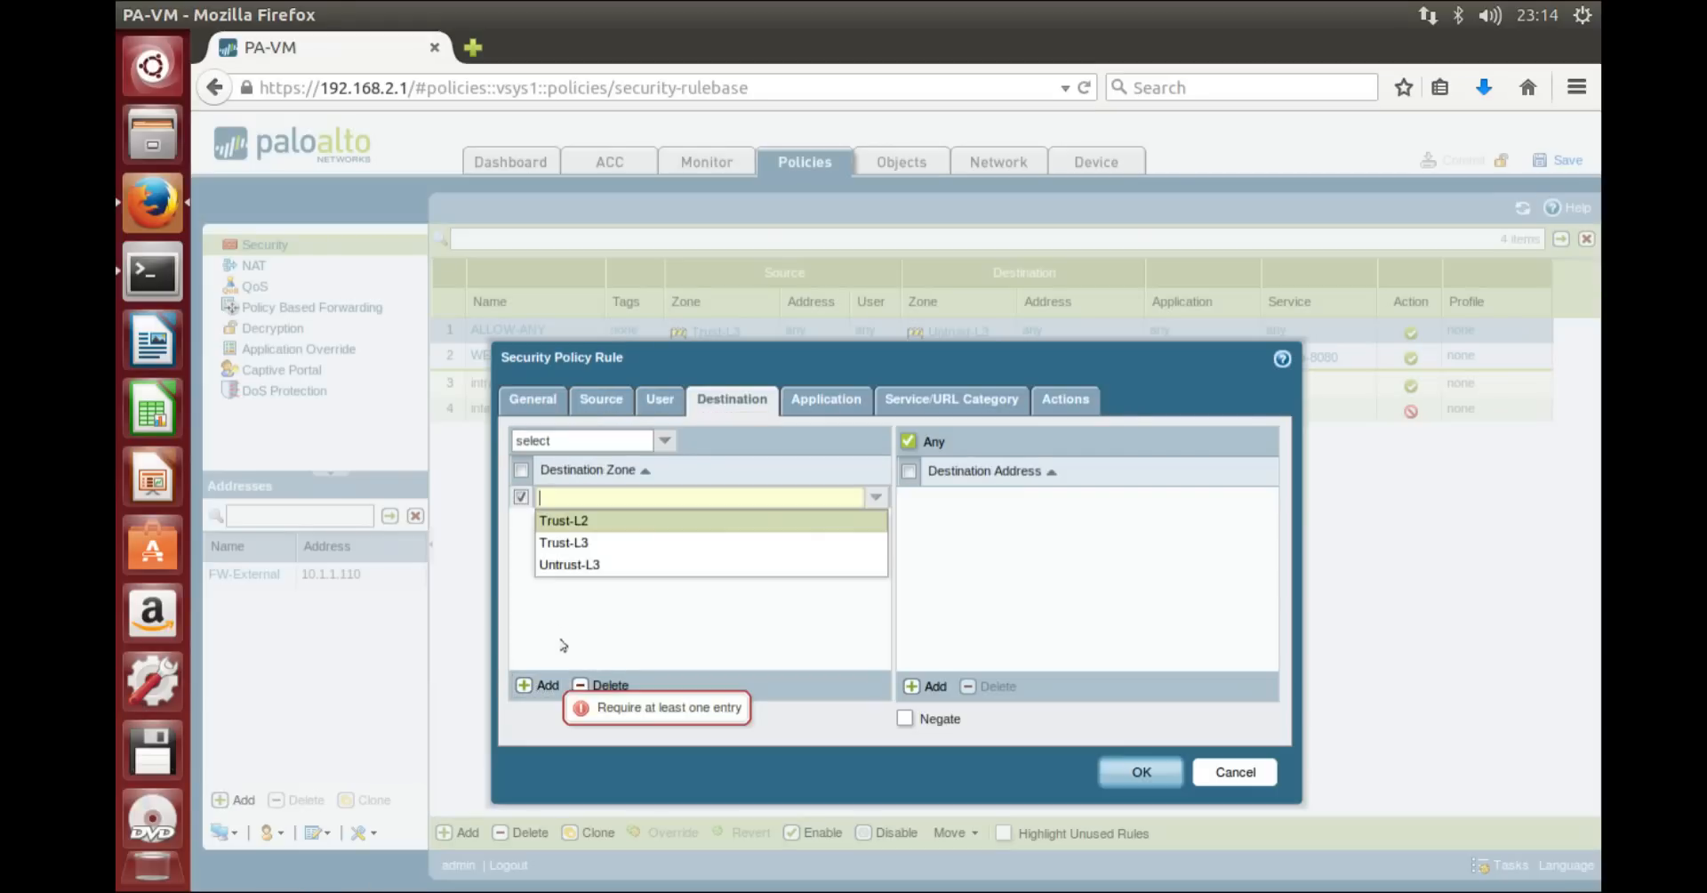
click(573, 564)
Step: Add the facebook application group to the new rule's applications
click(826, 399)
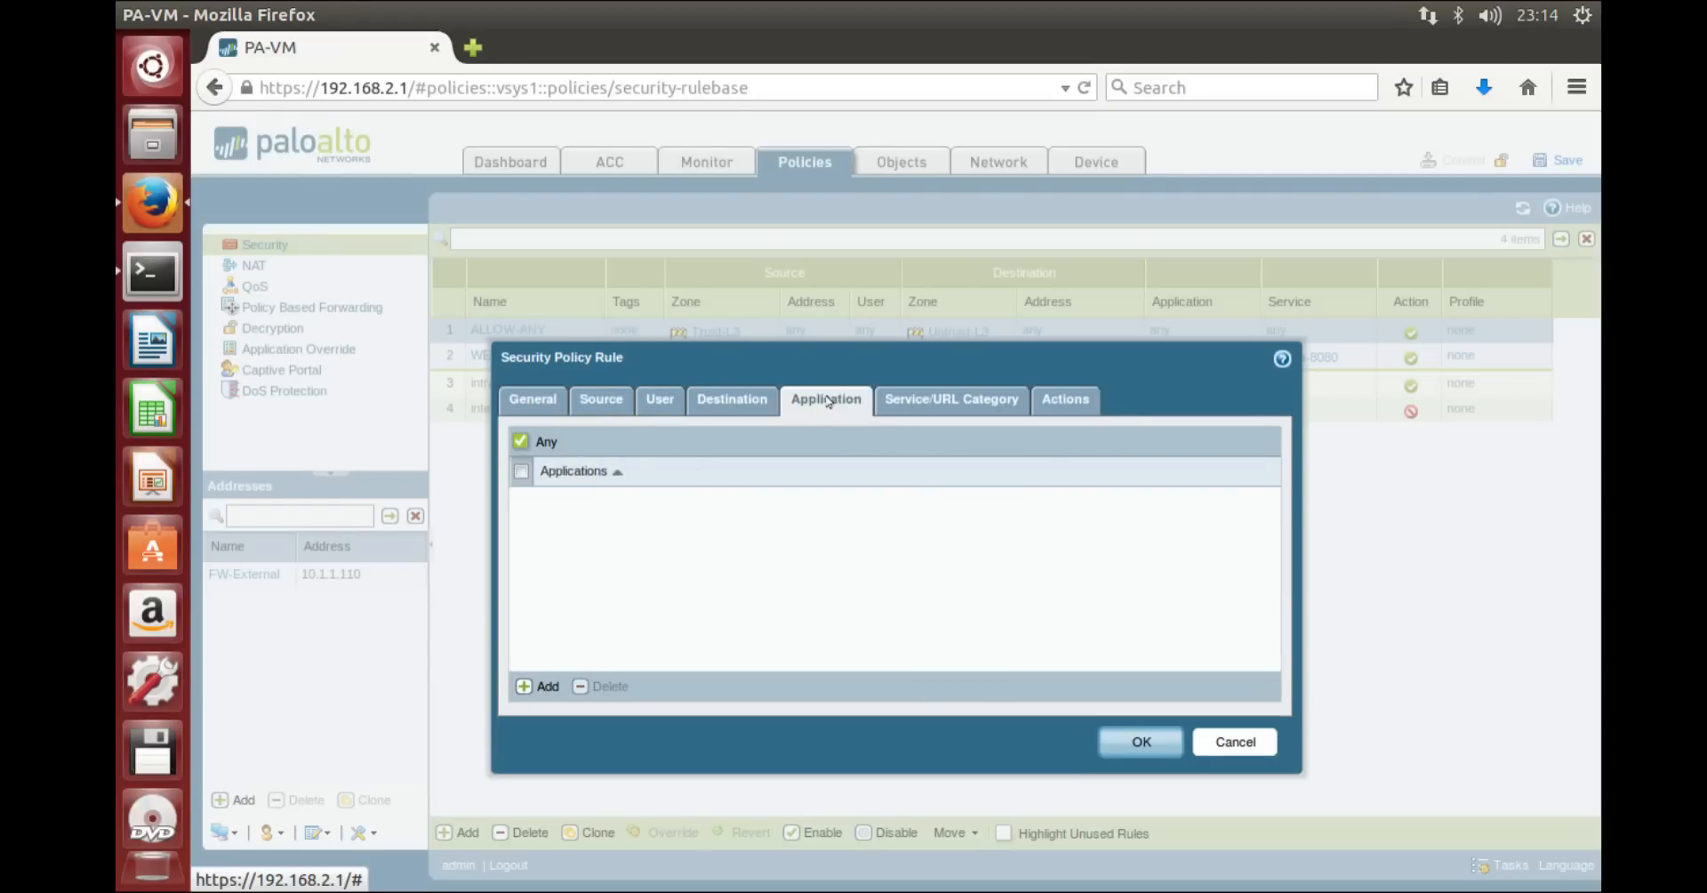
click(524, 686)
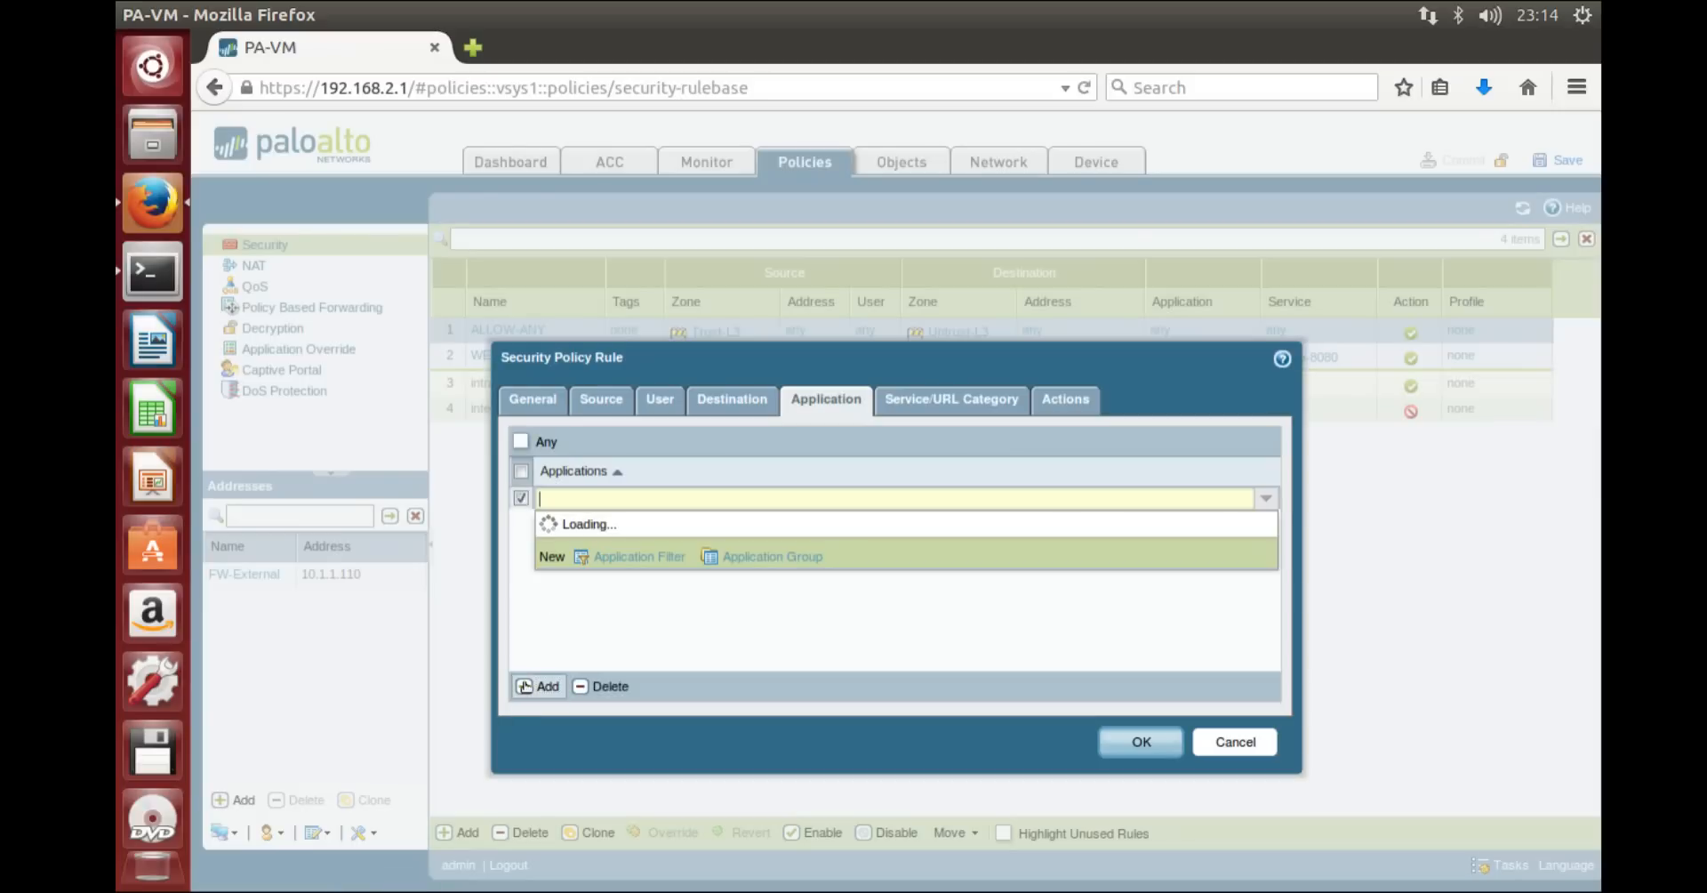
text(facebook)
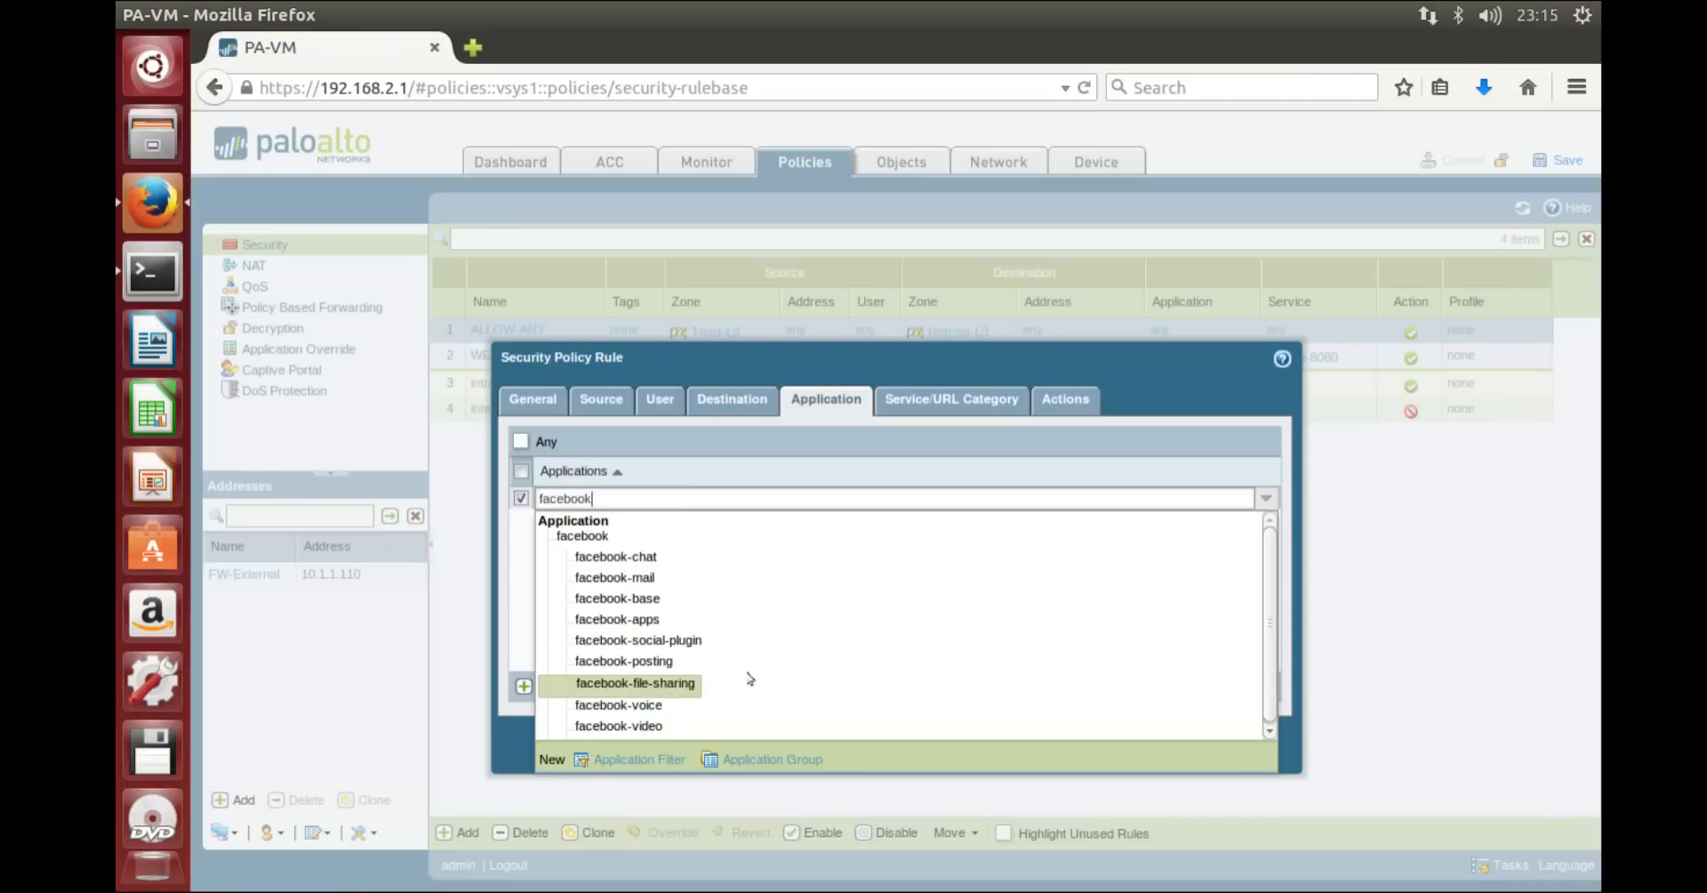
click(587, 539)
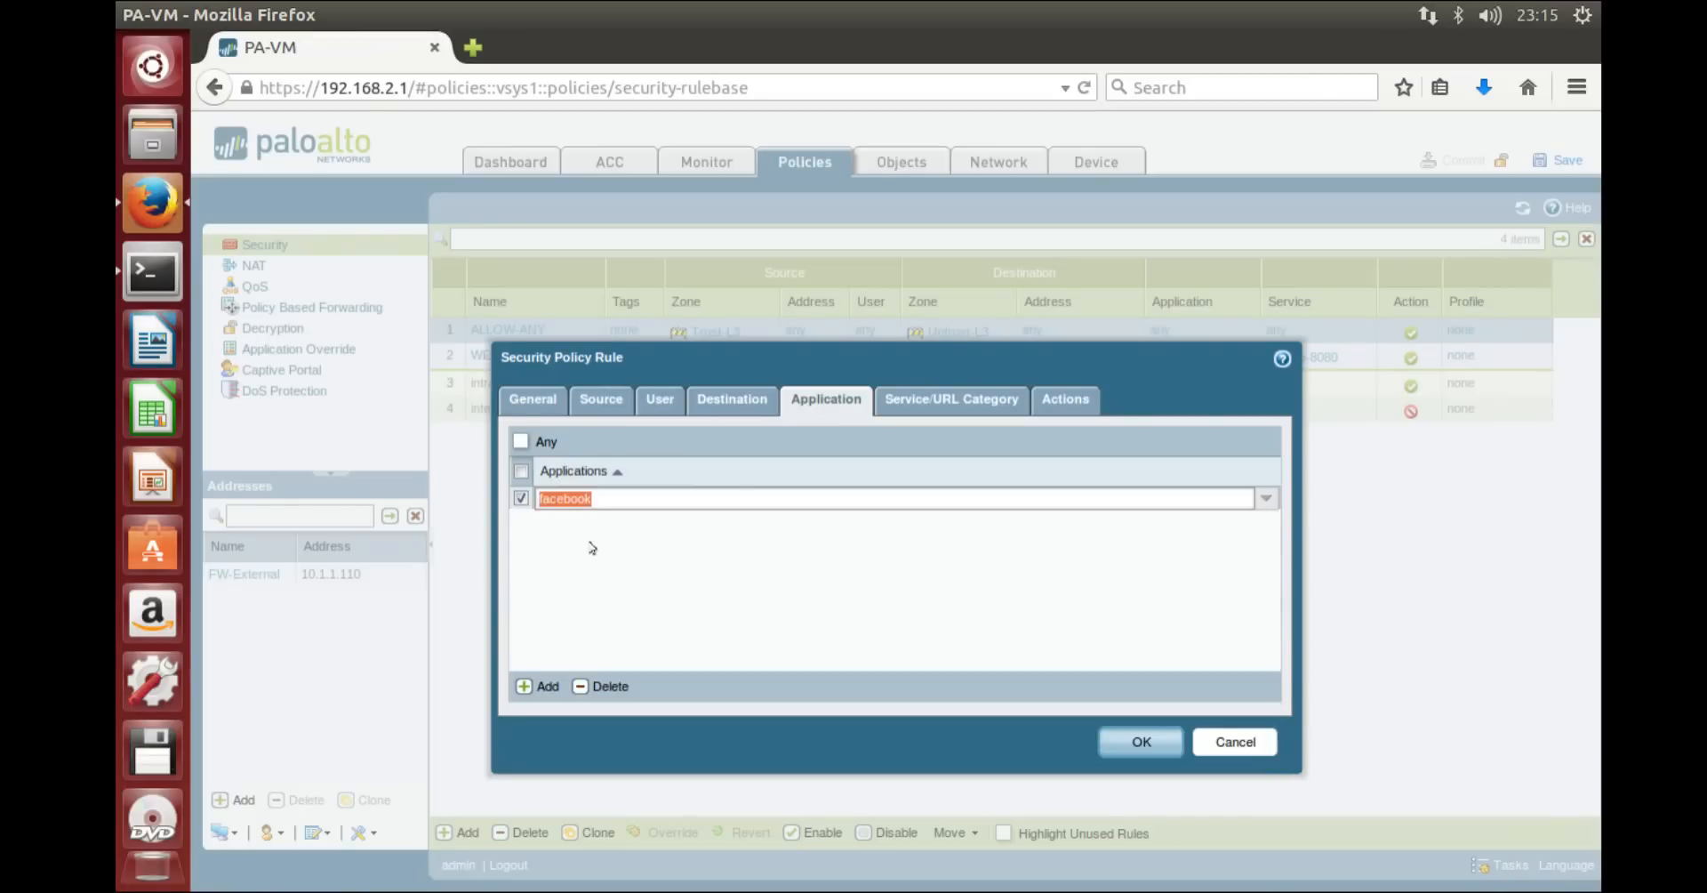
click(963, 552)
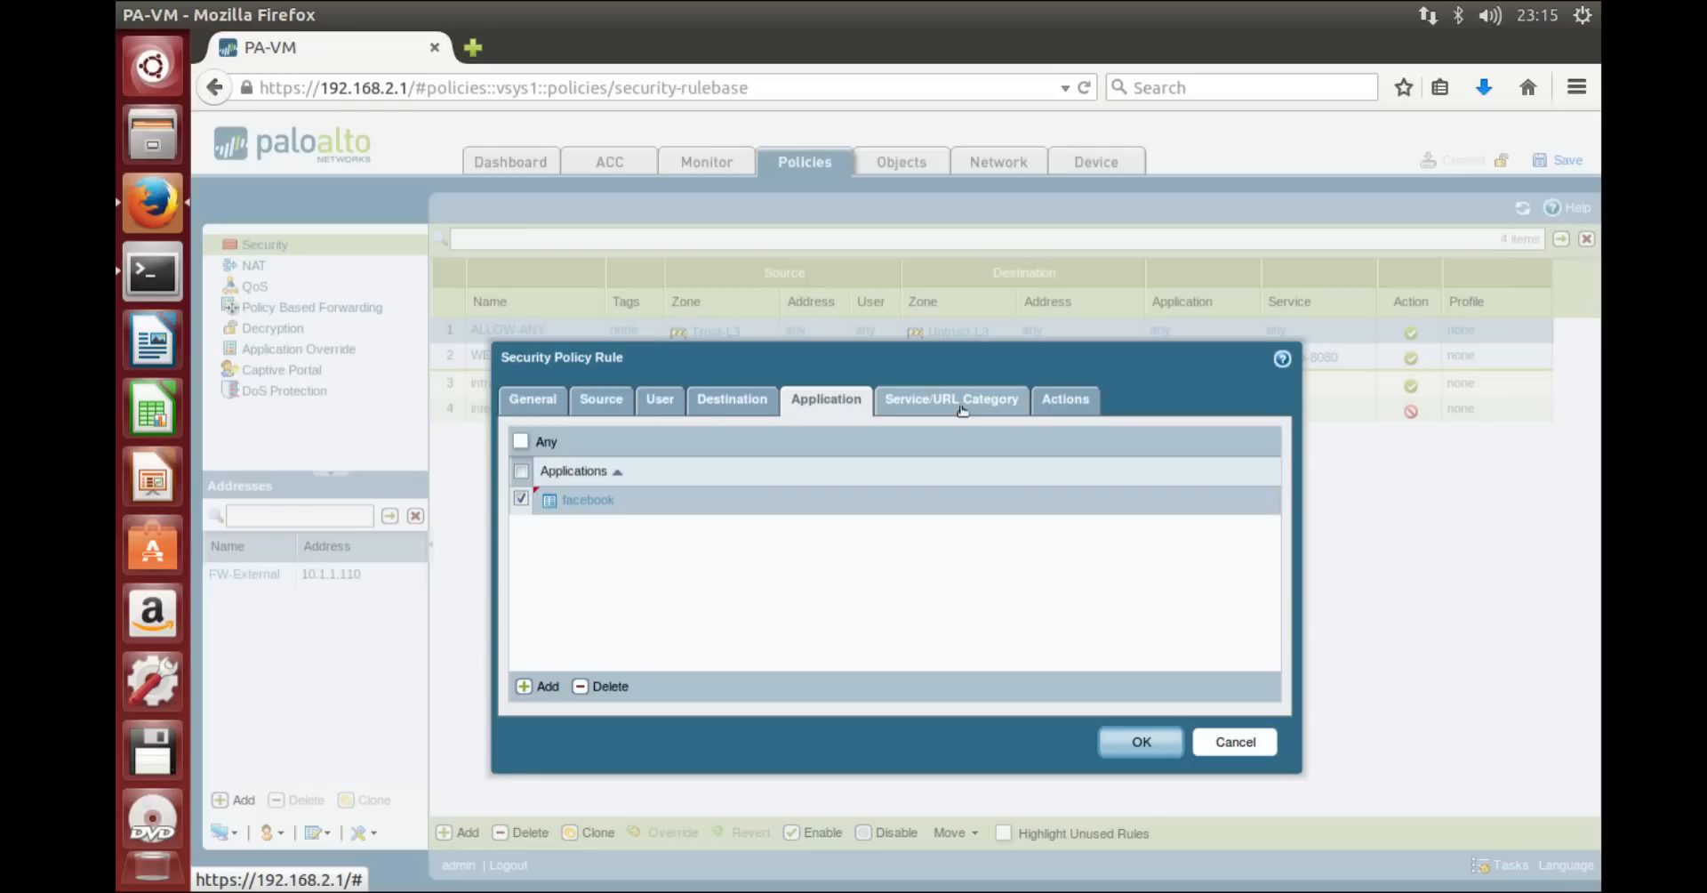
Step: Keep the service at application-default, set the rule's action to Deny, and save the rule
click(962, 409)
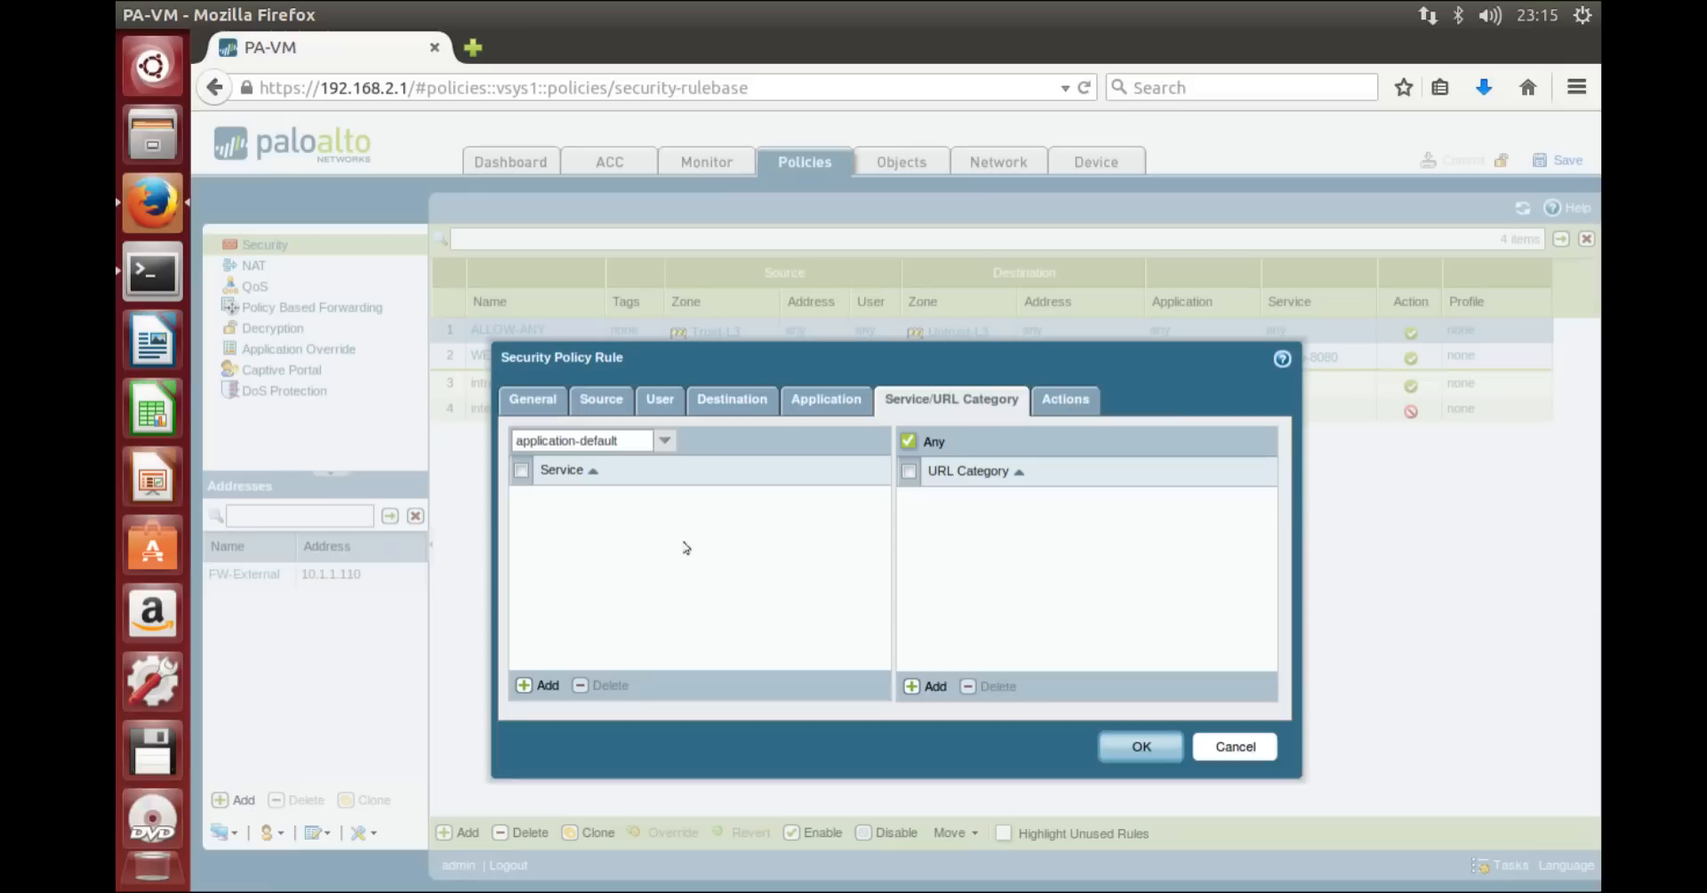
click(1067, 401)
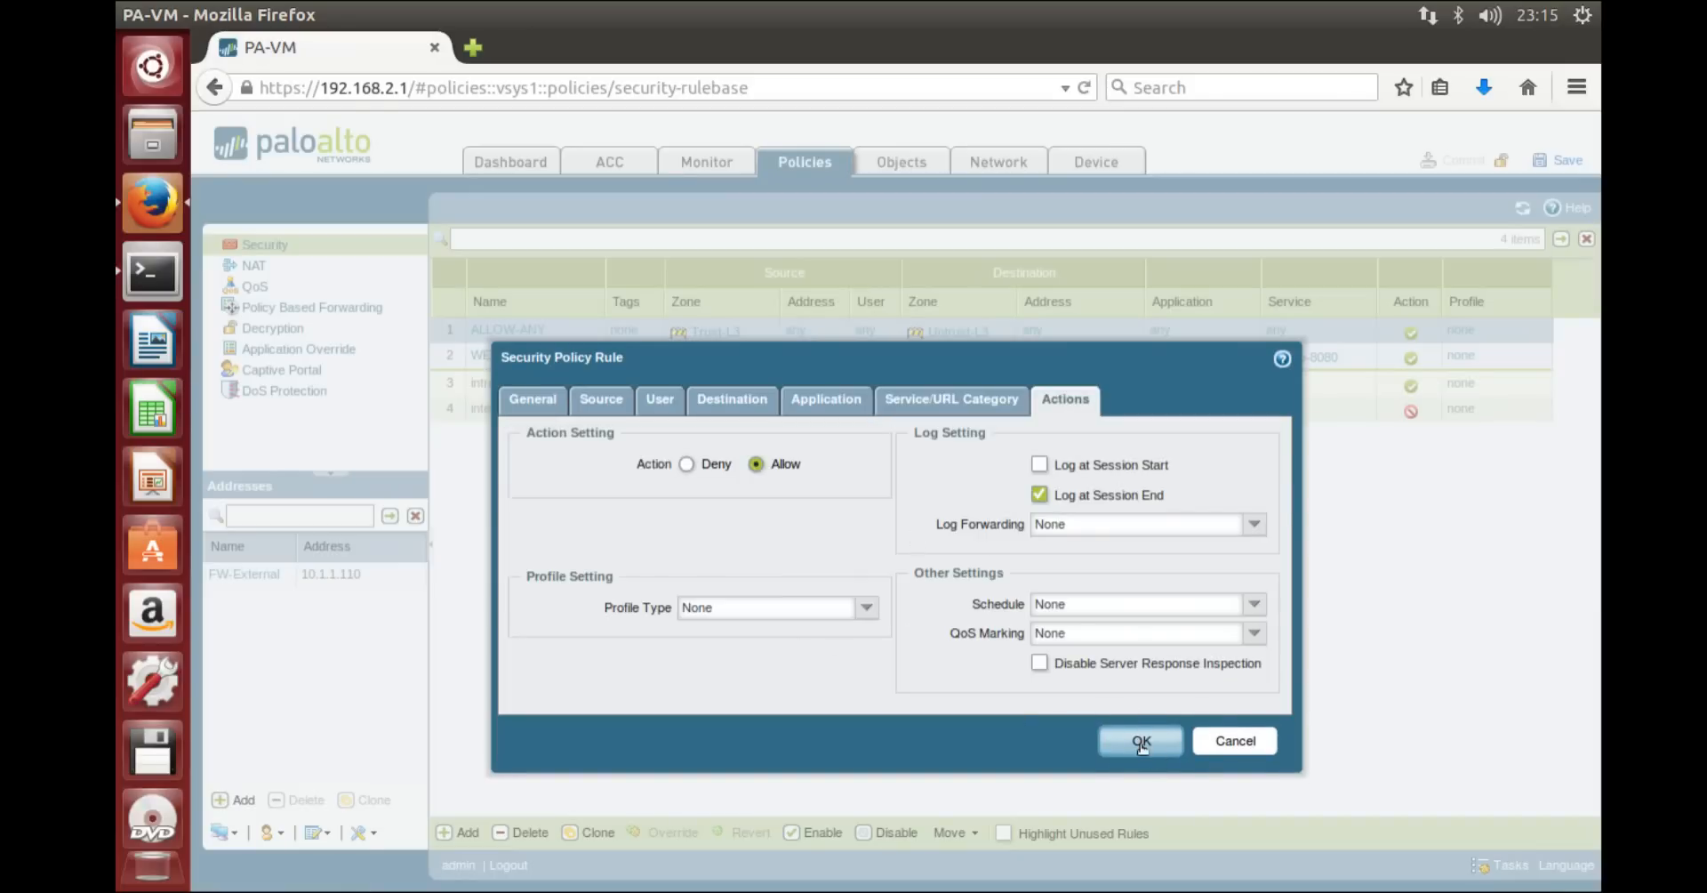
click(686, 464)
click(1139, 742)
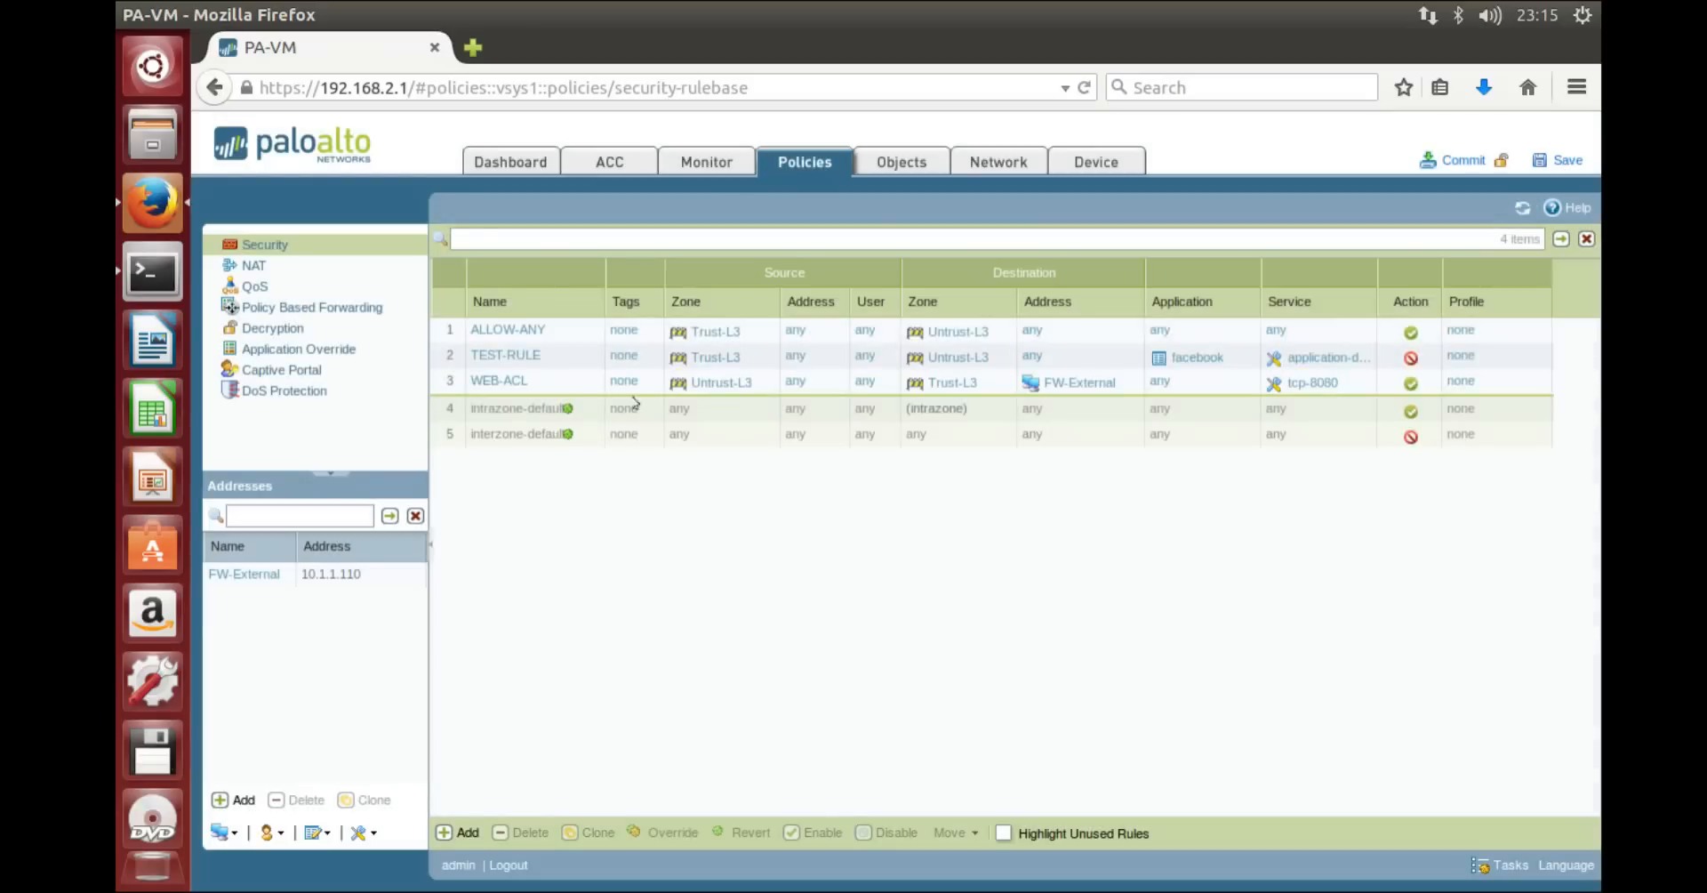
Step: Move TEST-RULE up one position, above ALLOW-ANY
click(451, 360)
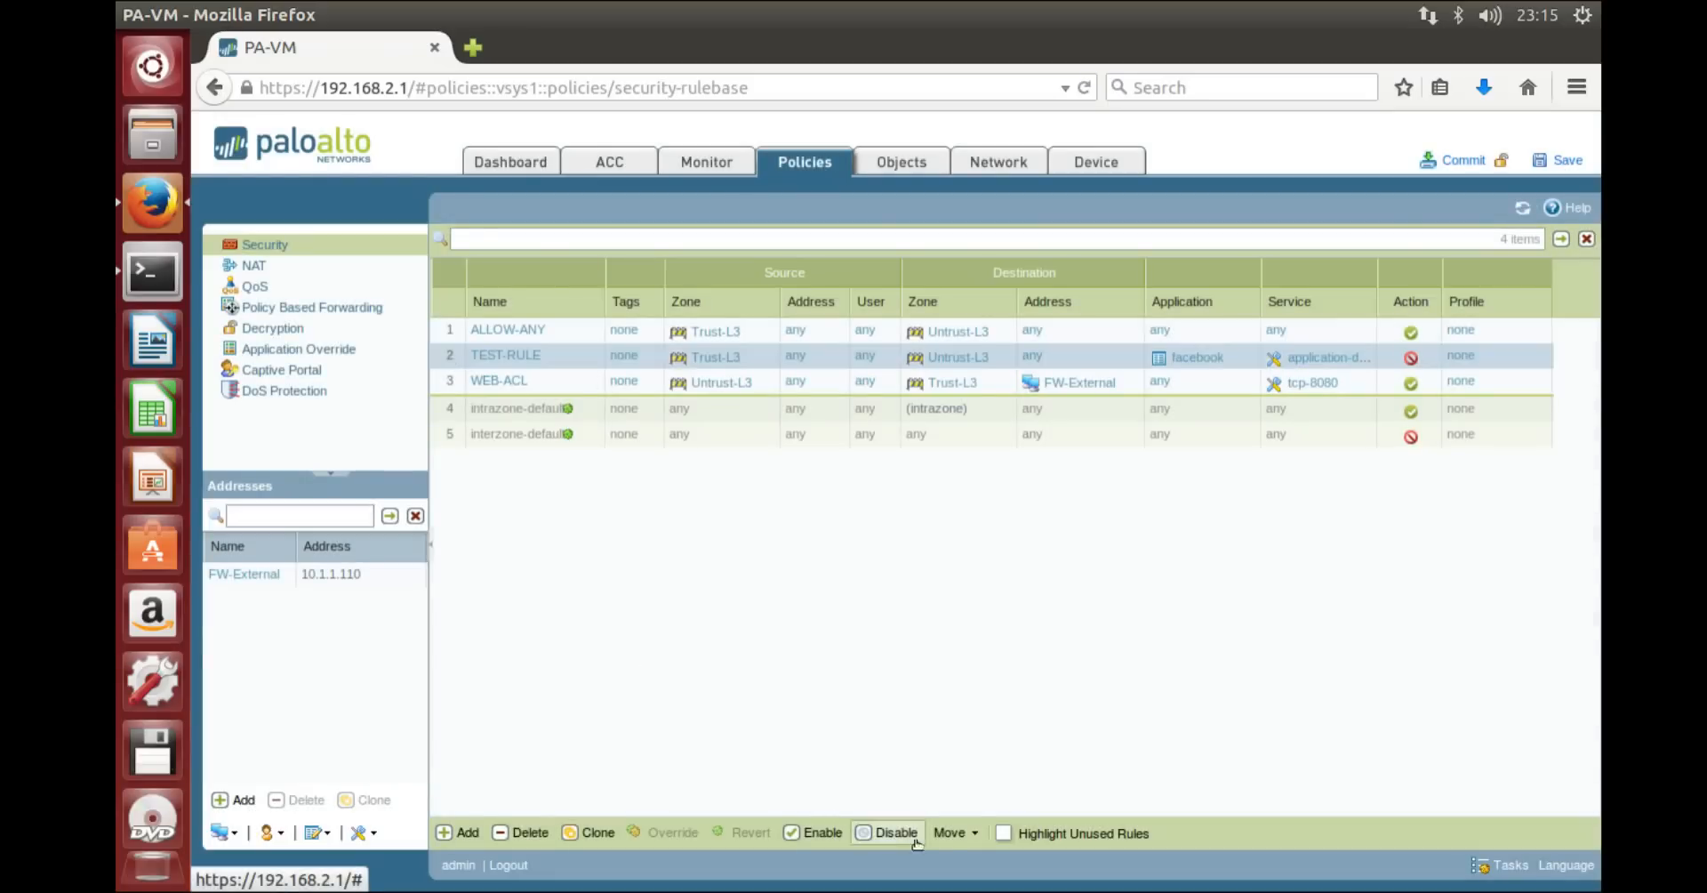
click(951, 832)
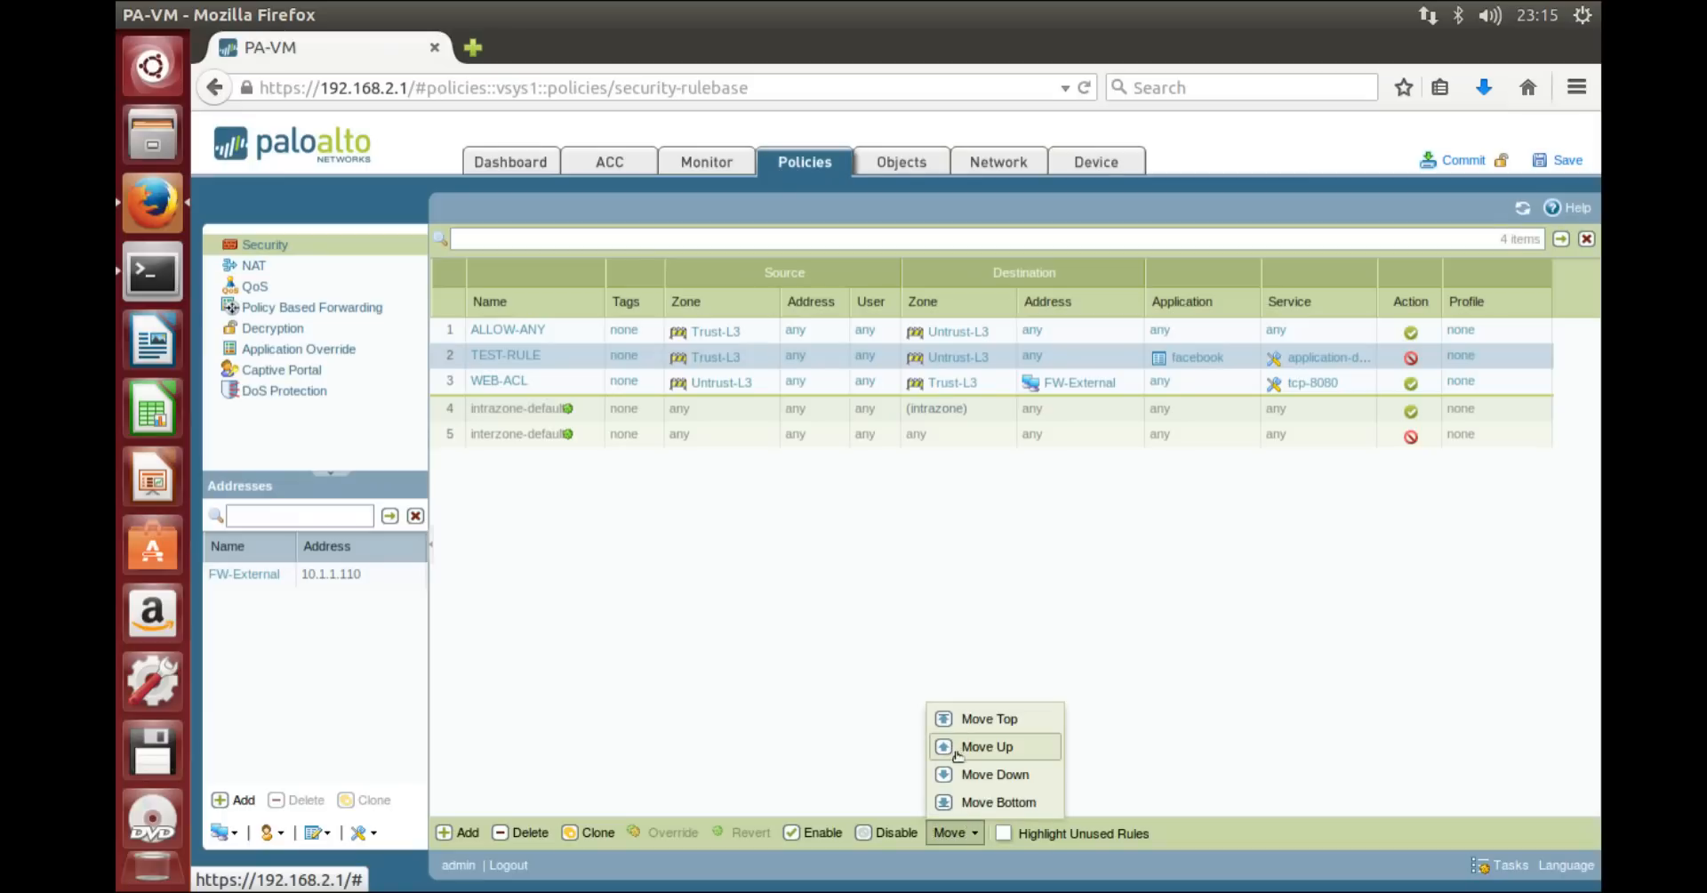
click(953, 749)
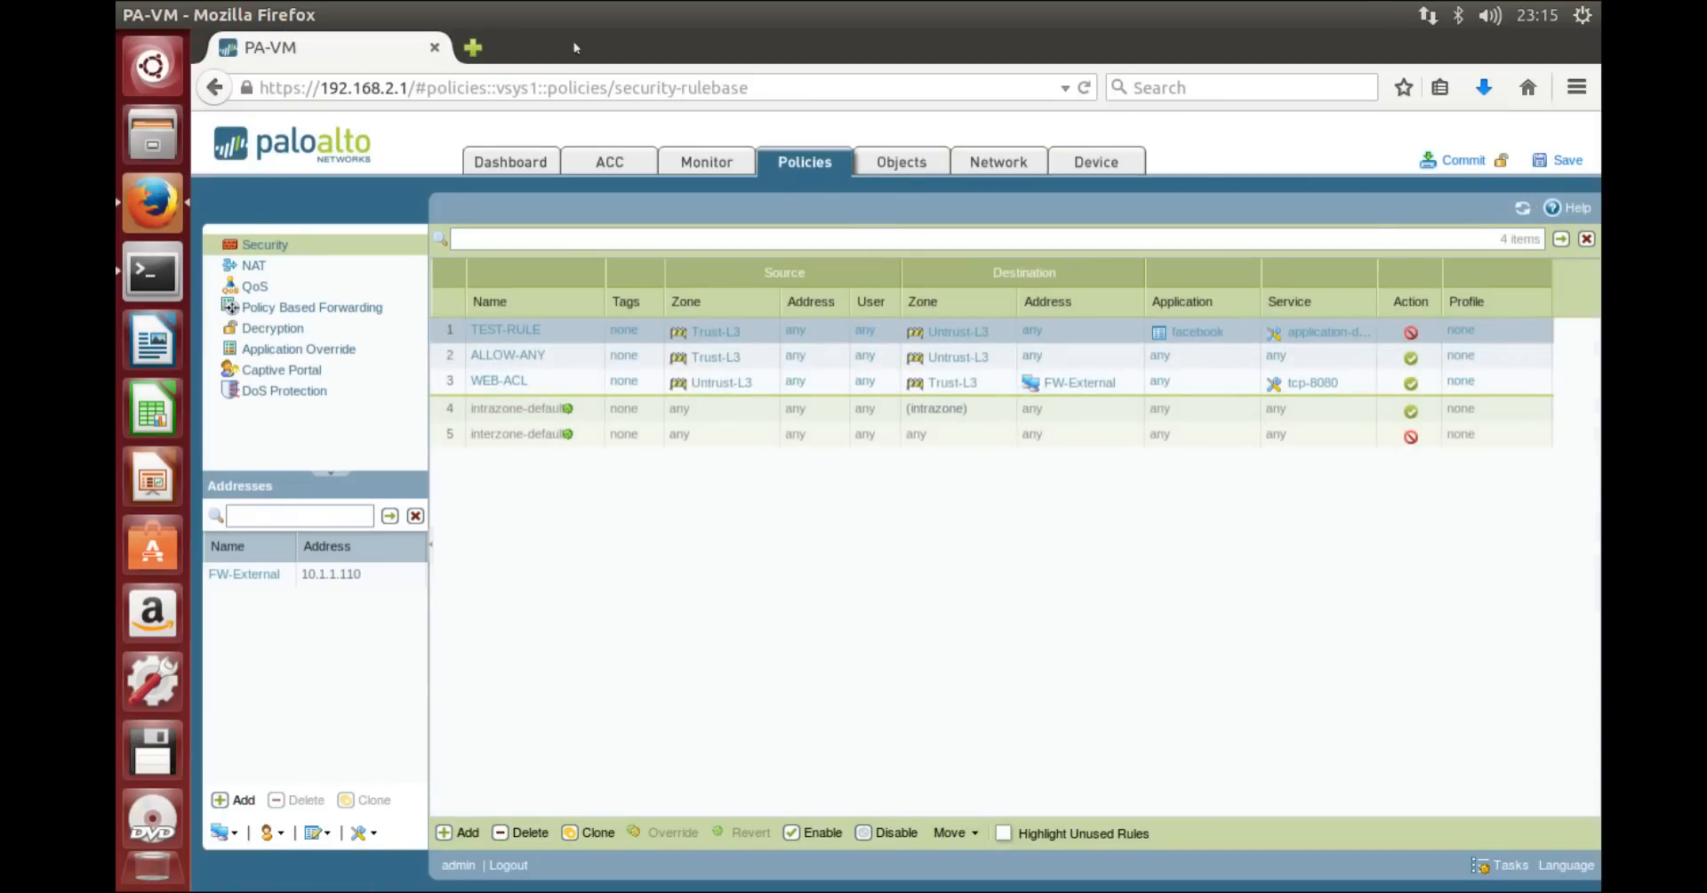
Step: Open Facebook in a new browser tab to check access before committing, and close the tab
click(472, 47)
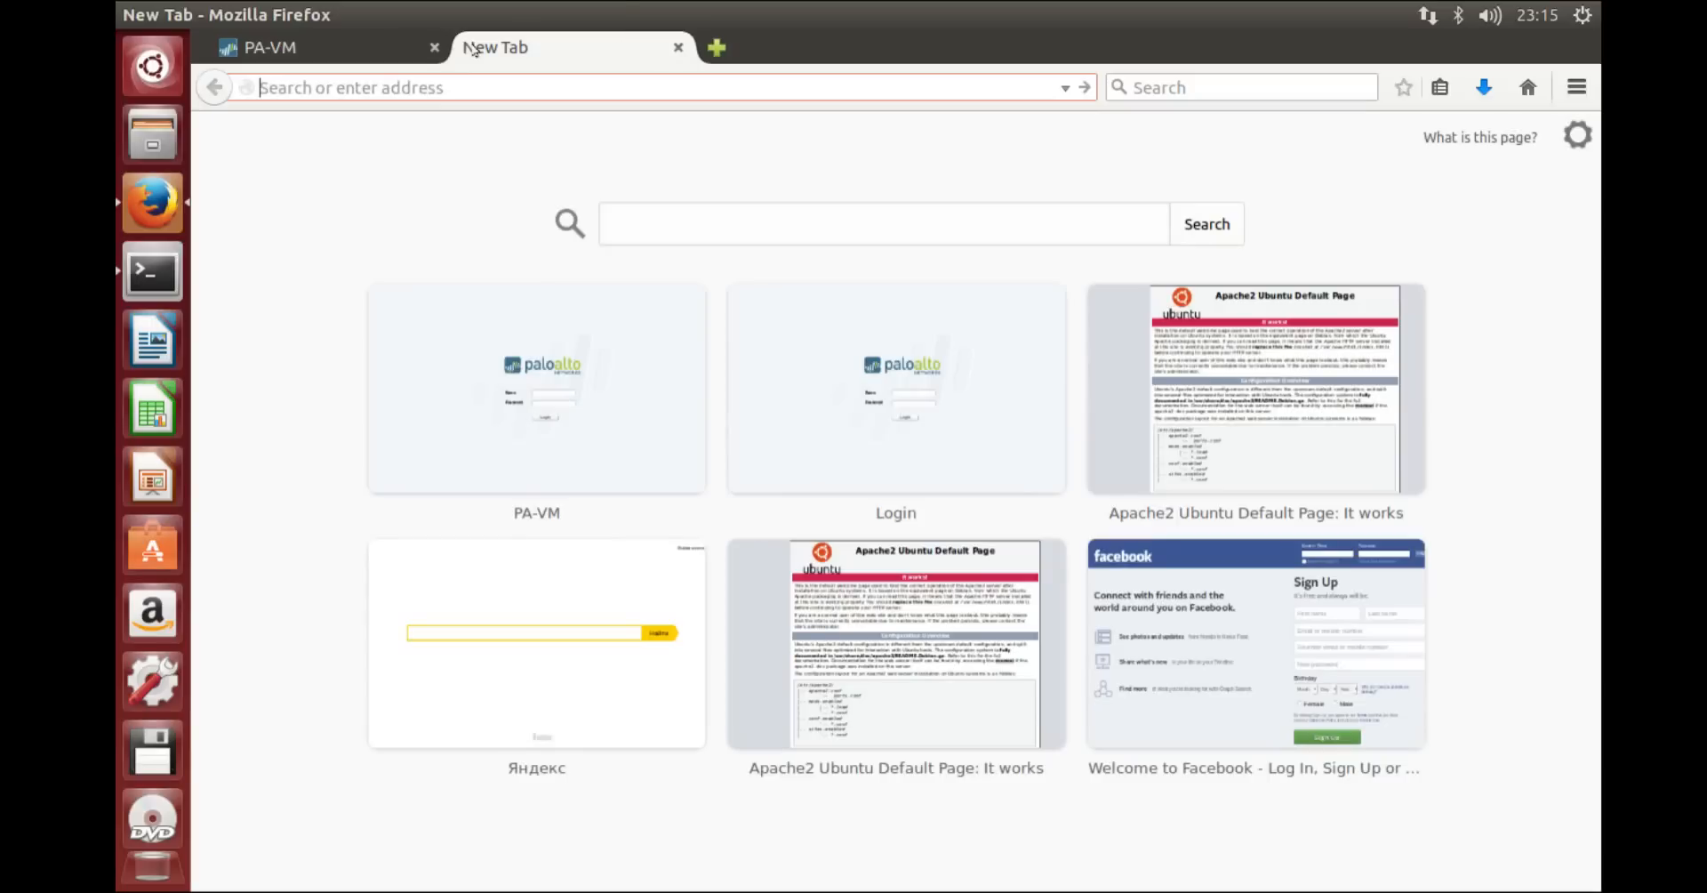
text(face)
key(Return)
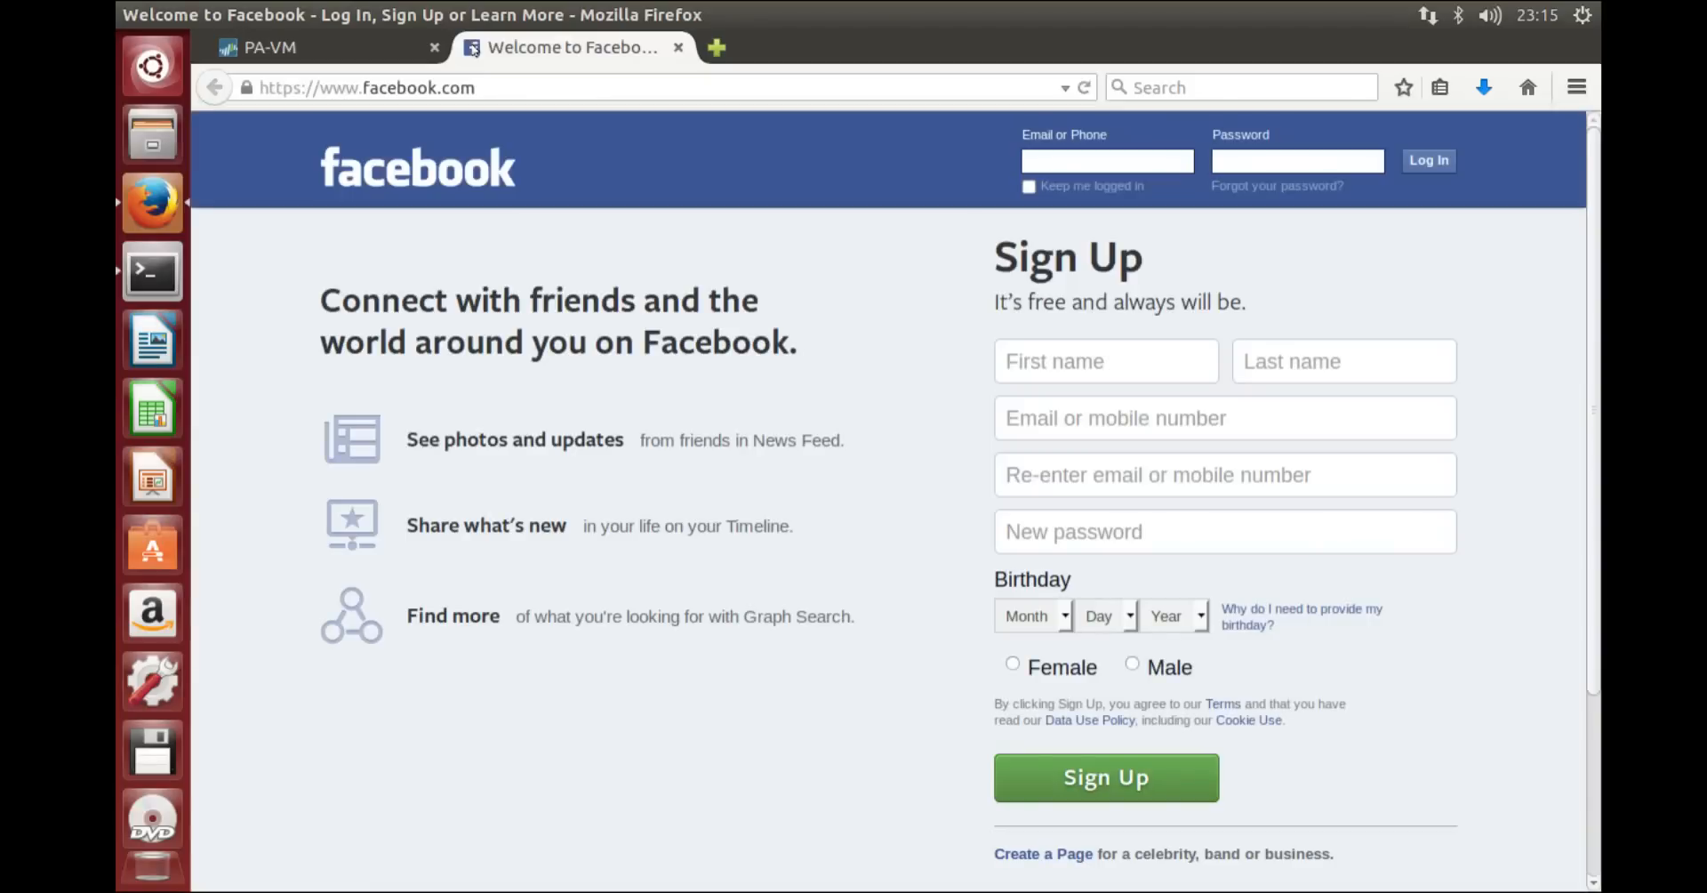
click(678, 48)
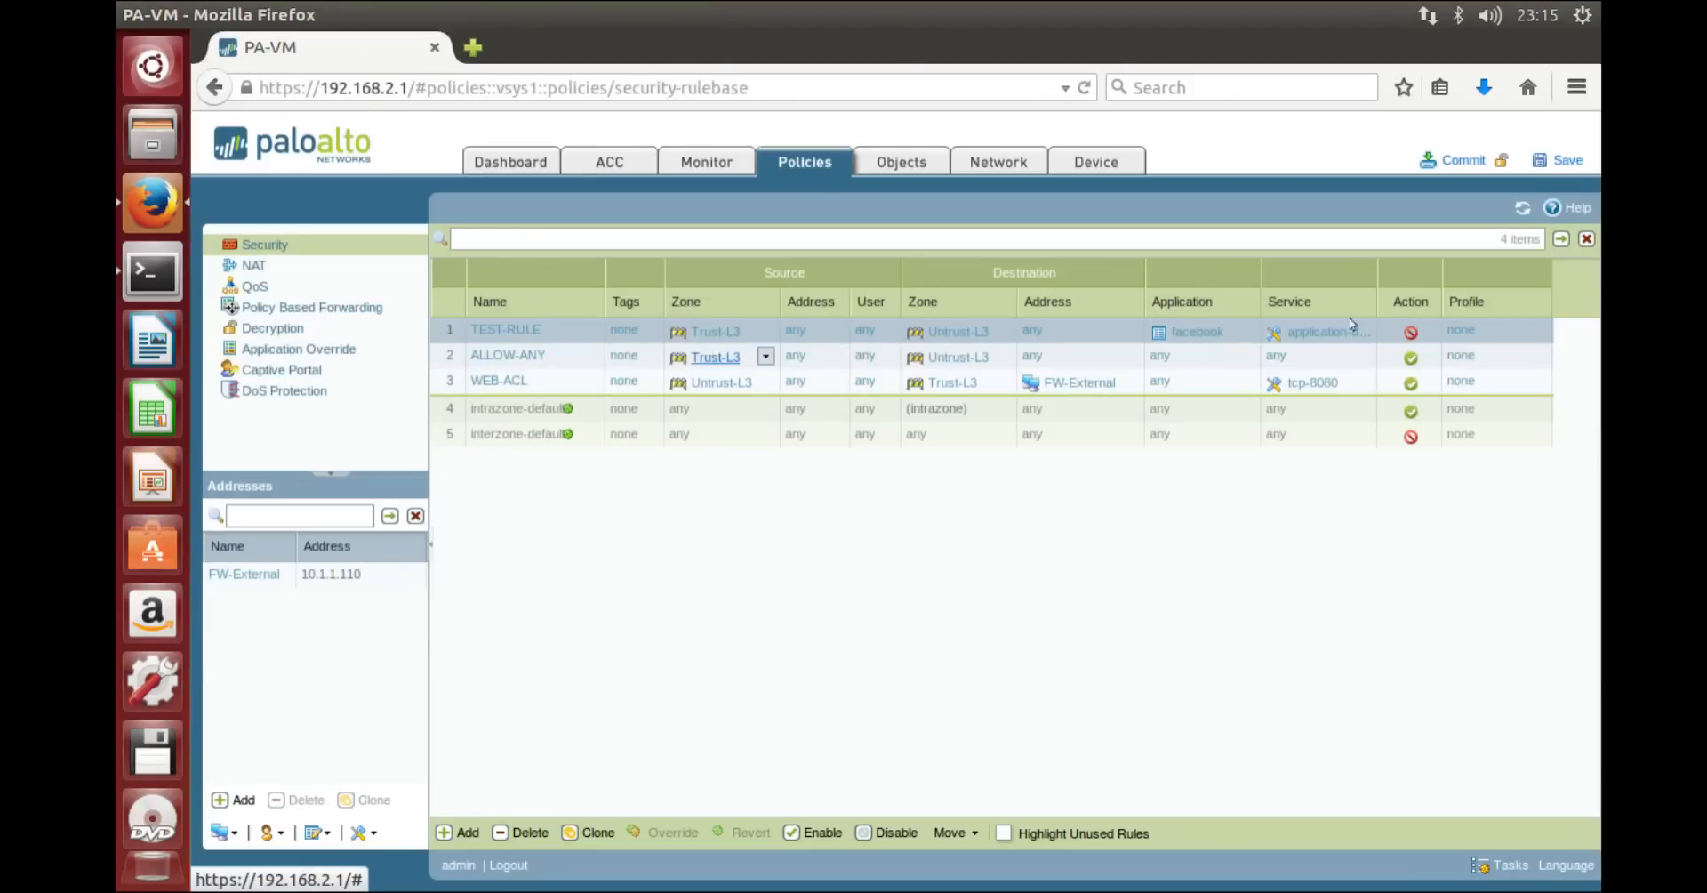
Step: Commit the policy changes to the firewall's running configuration and close the commit report
click(1450, 162)
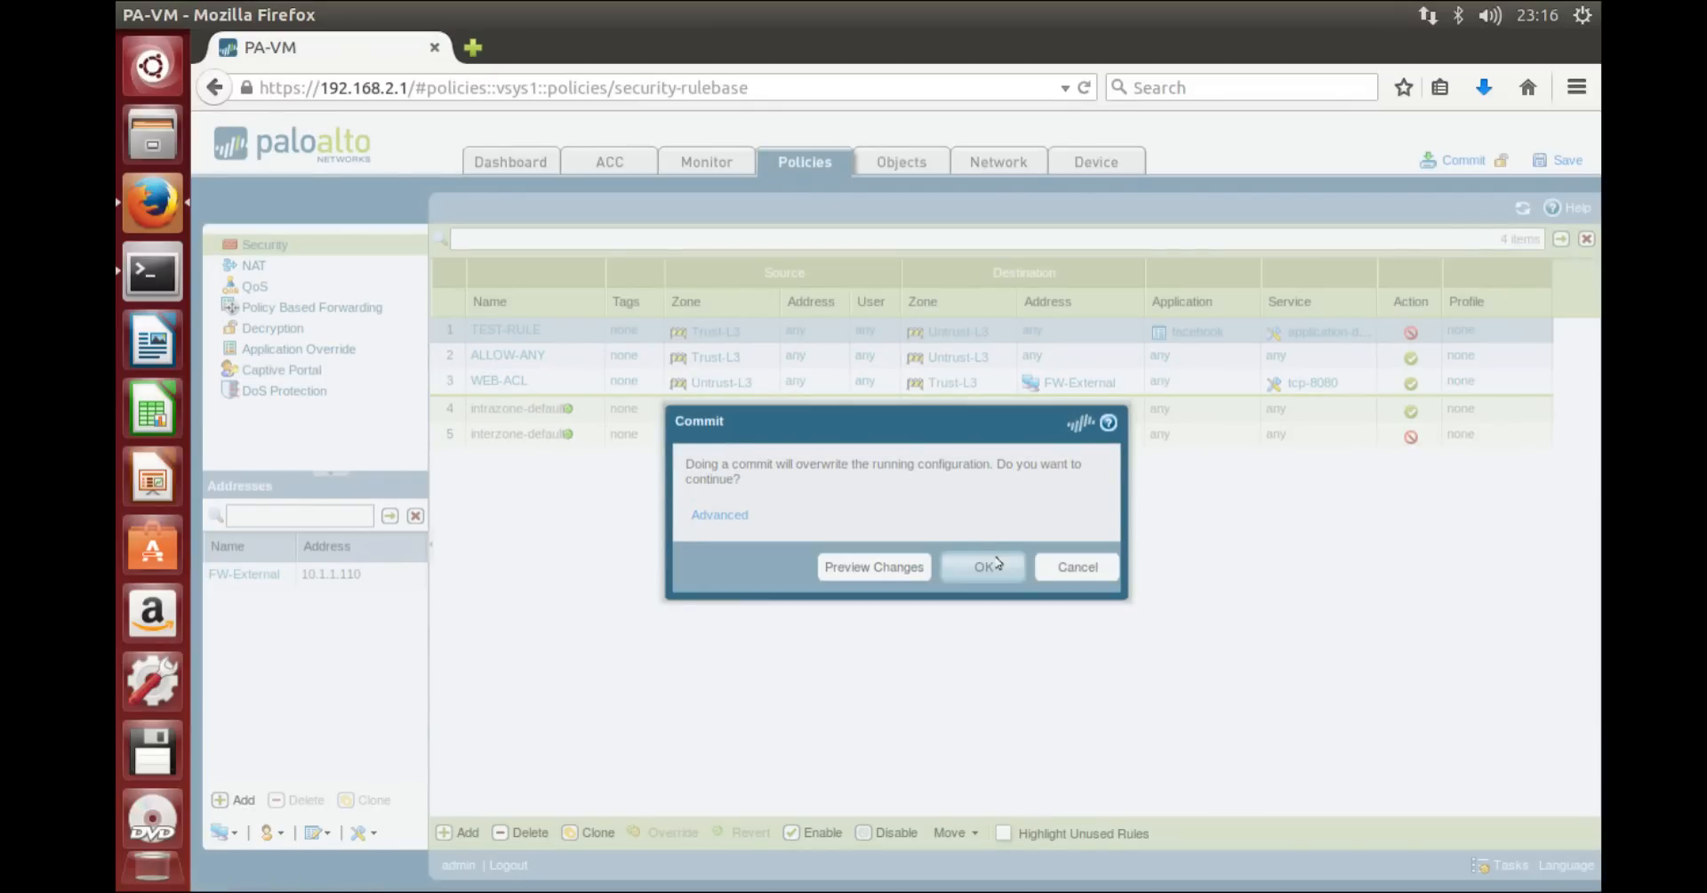
click(984, 567)
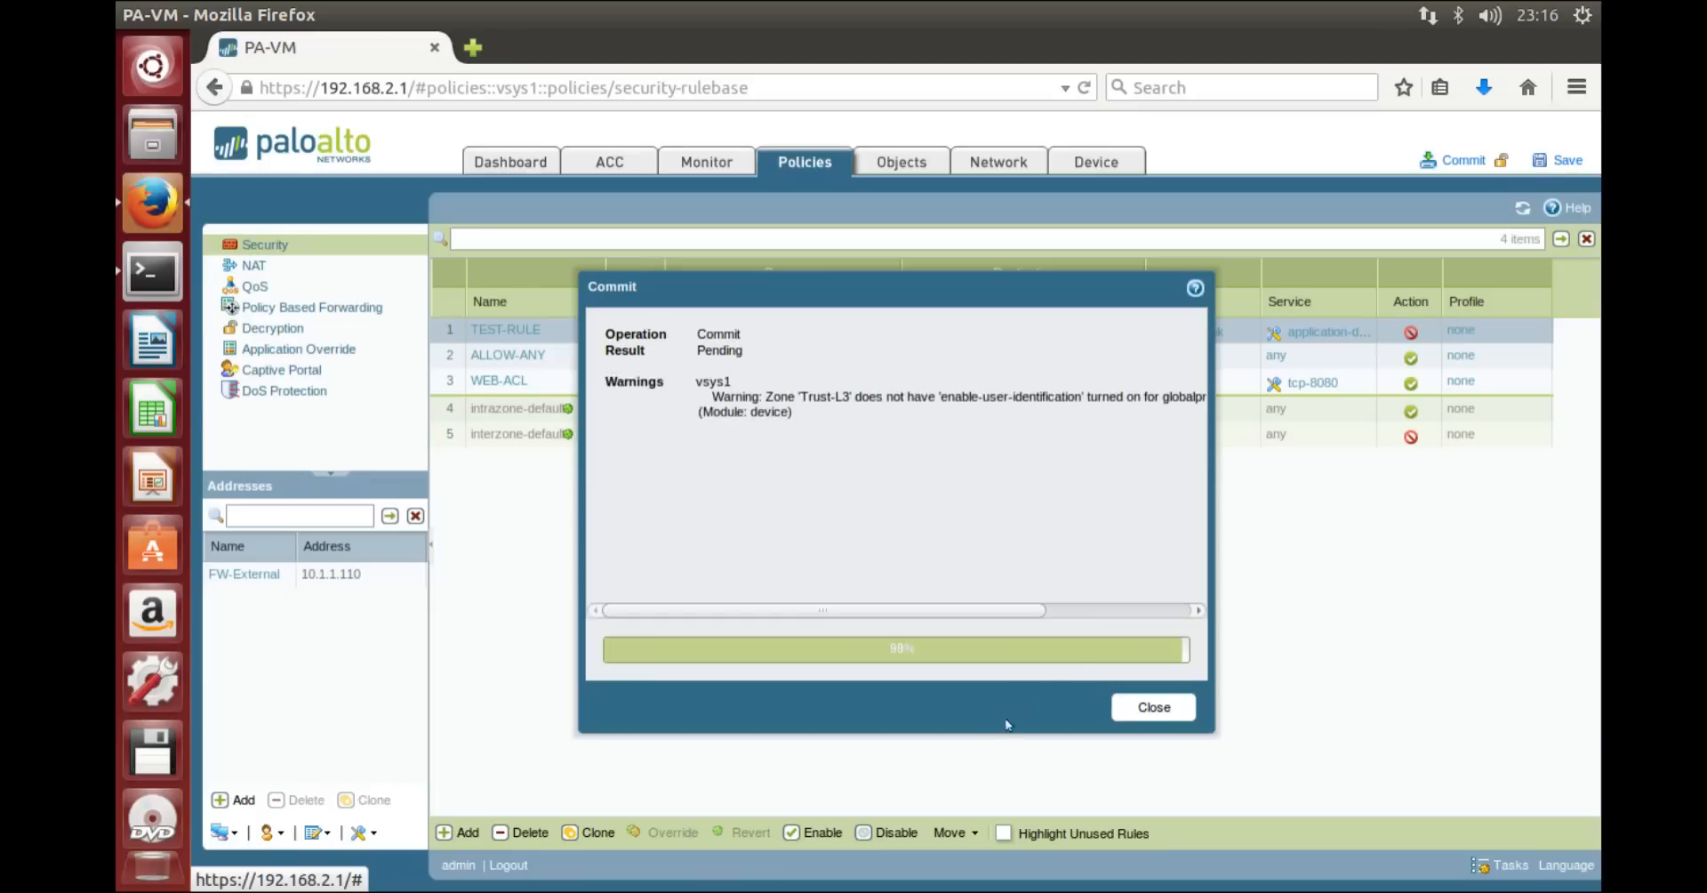
click(1147, 709)
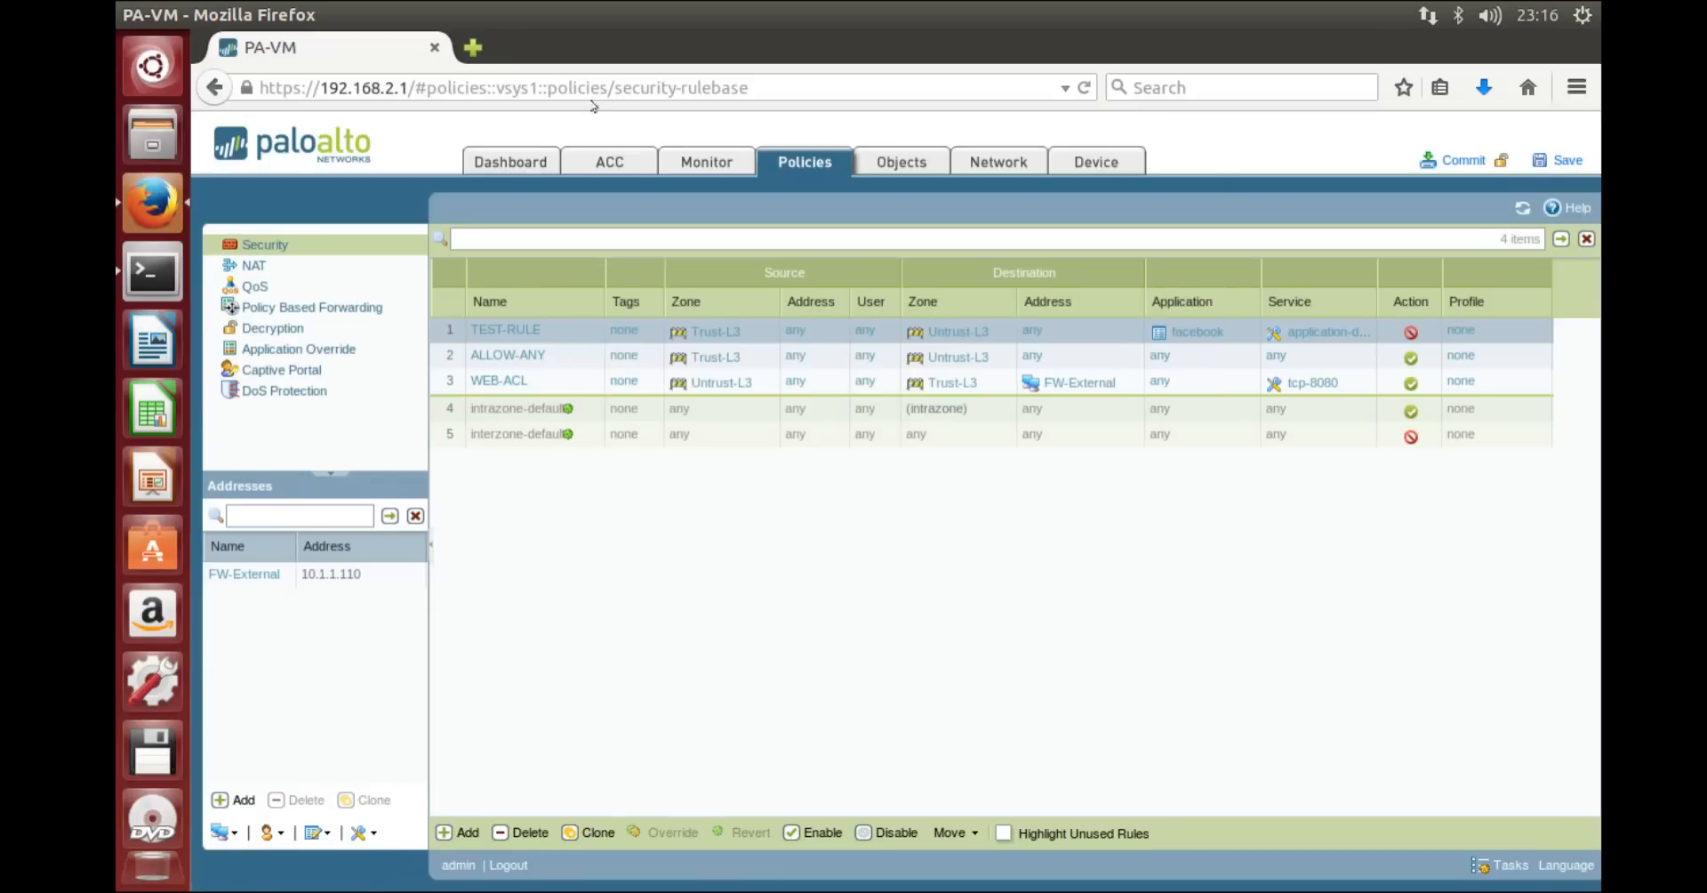
click(480, 49)
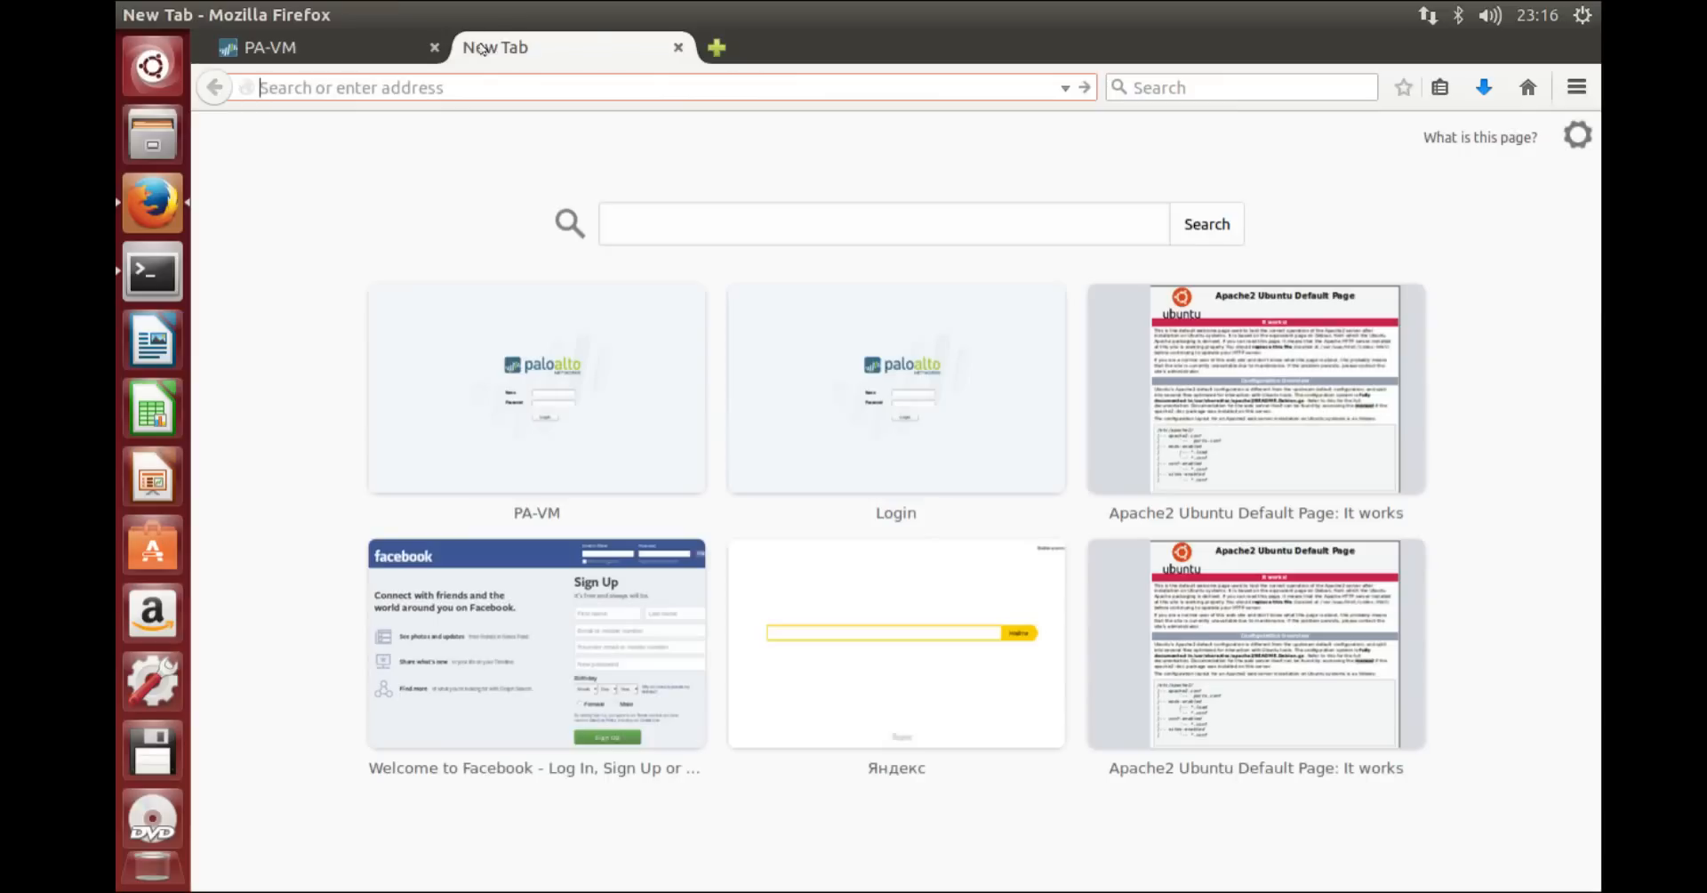
text(facebook.com/)
key(Return)
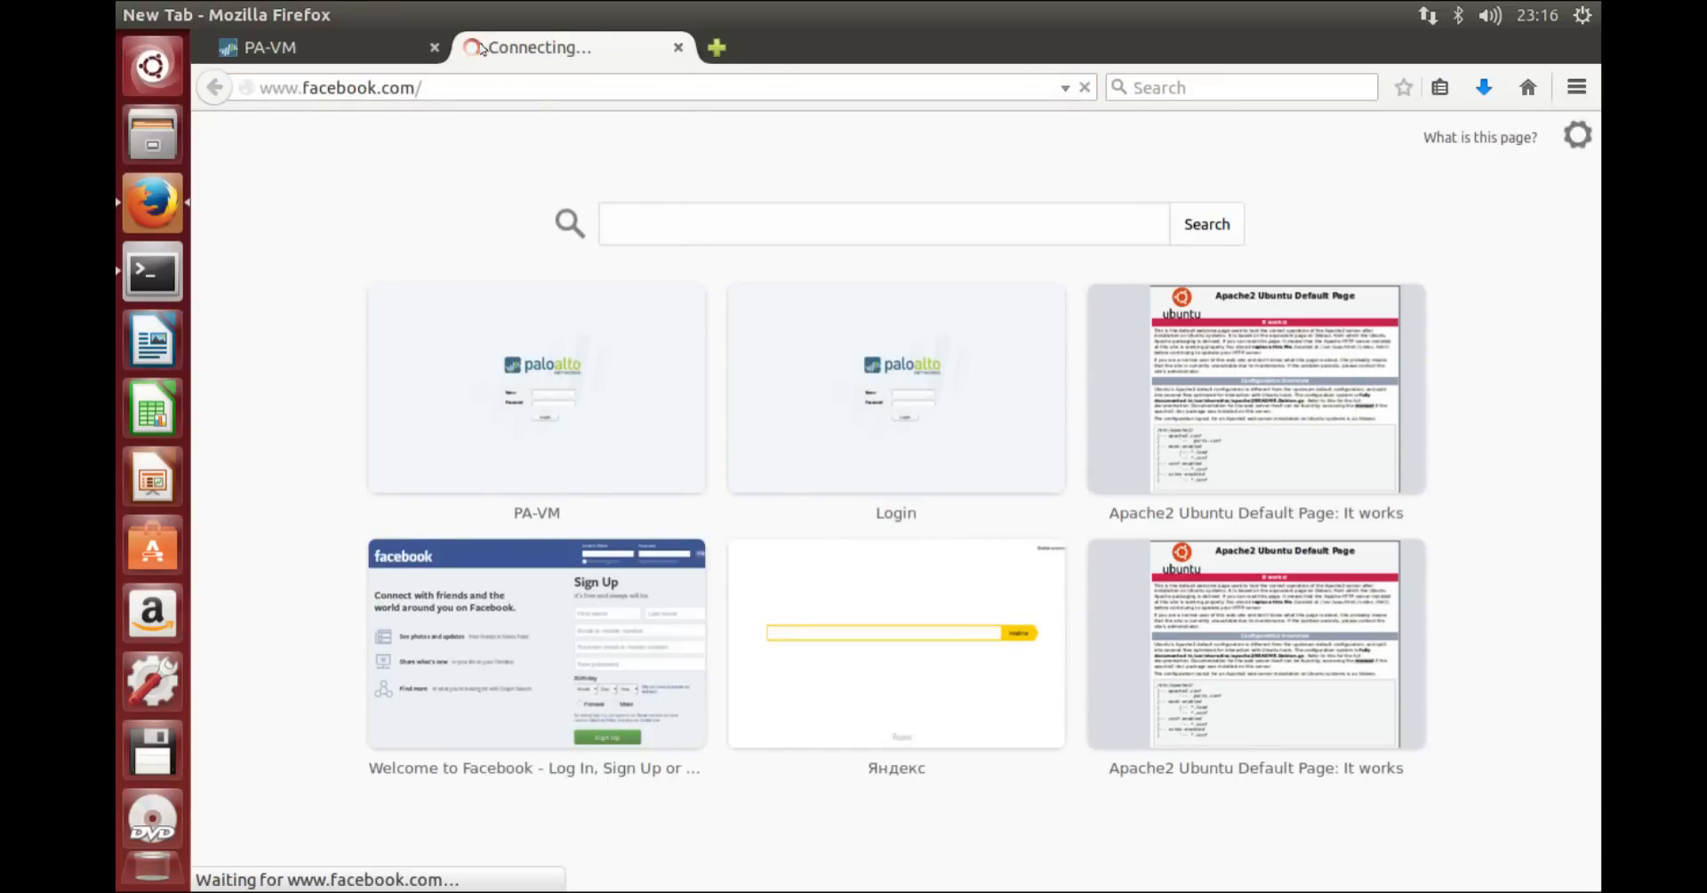
click(311, 58)
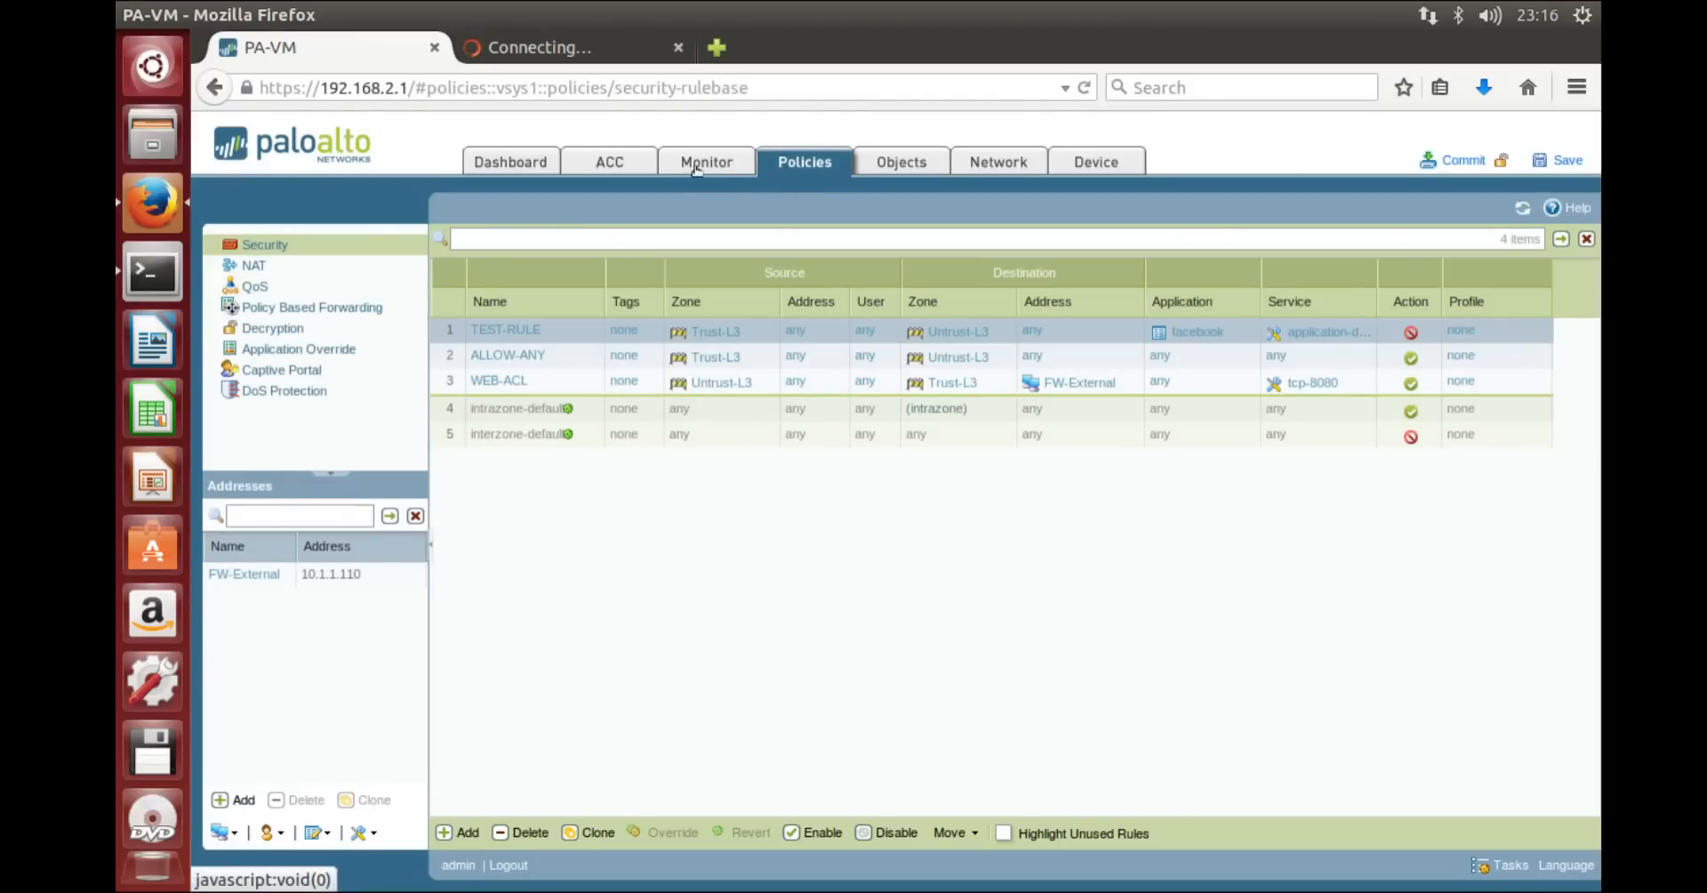
click(570, 52)
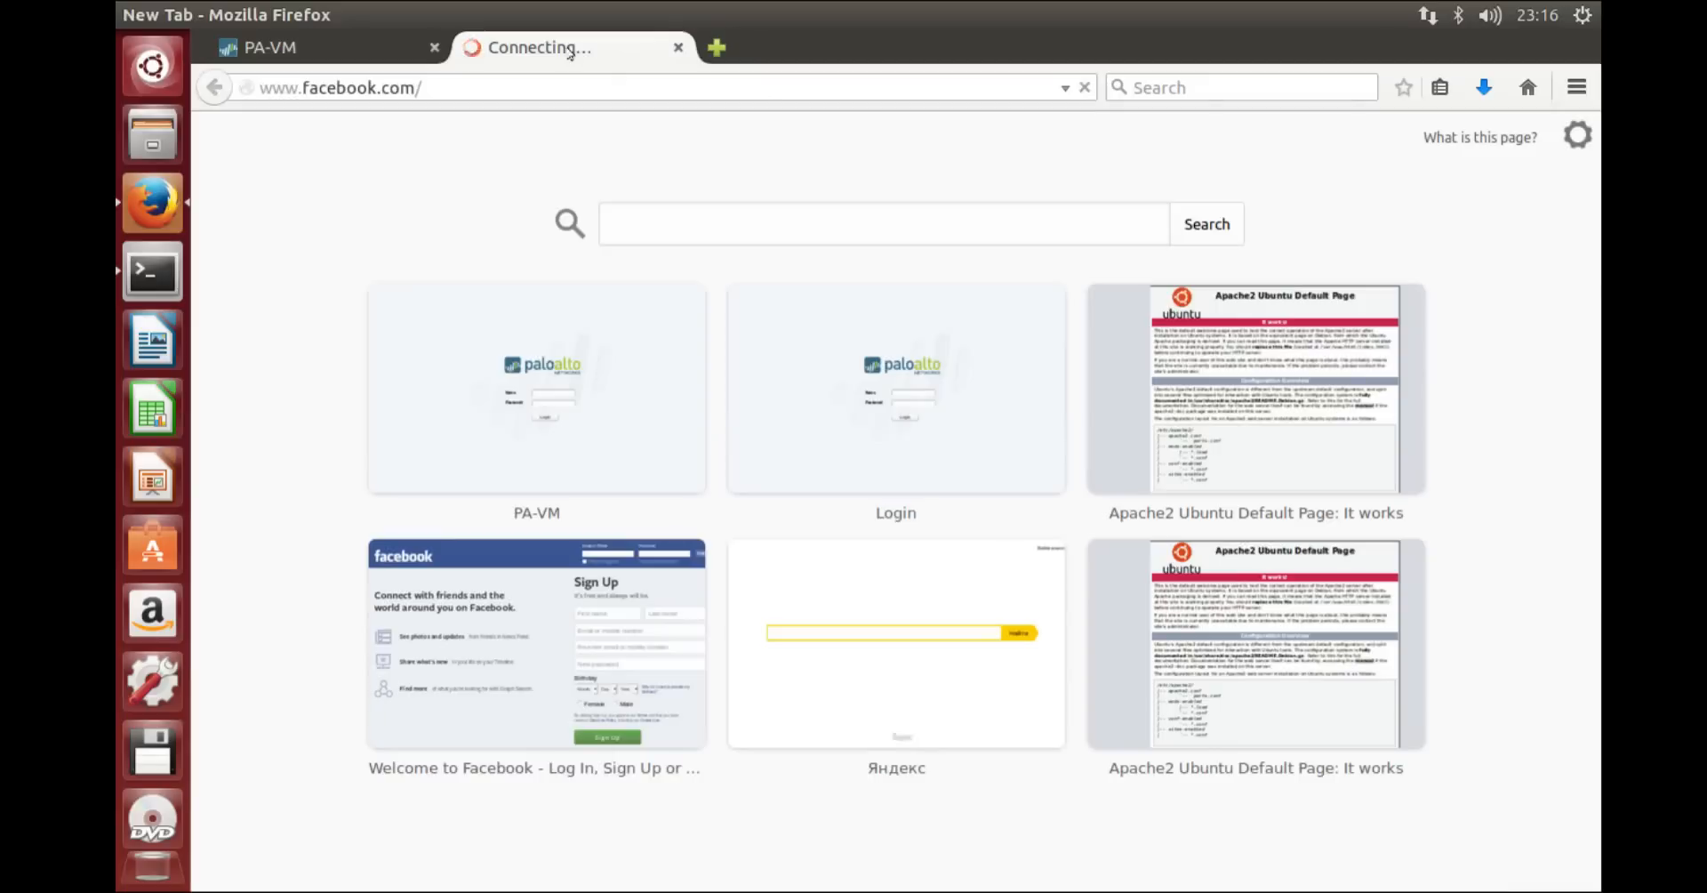
click(337, 56)
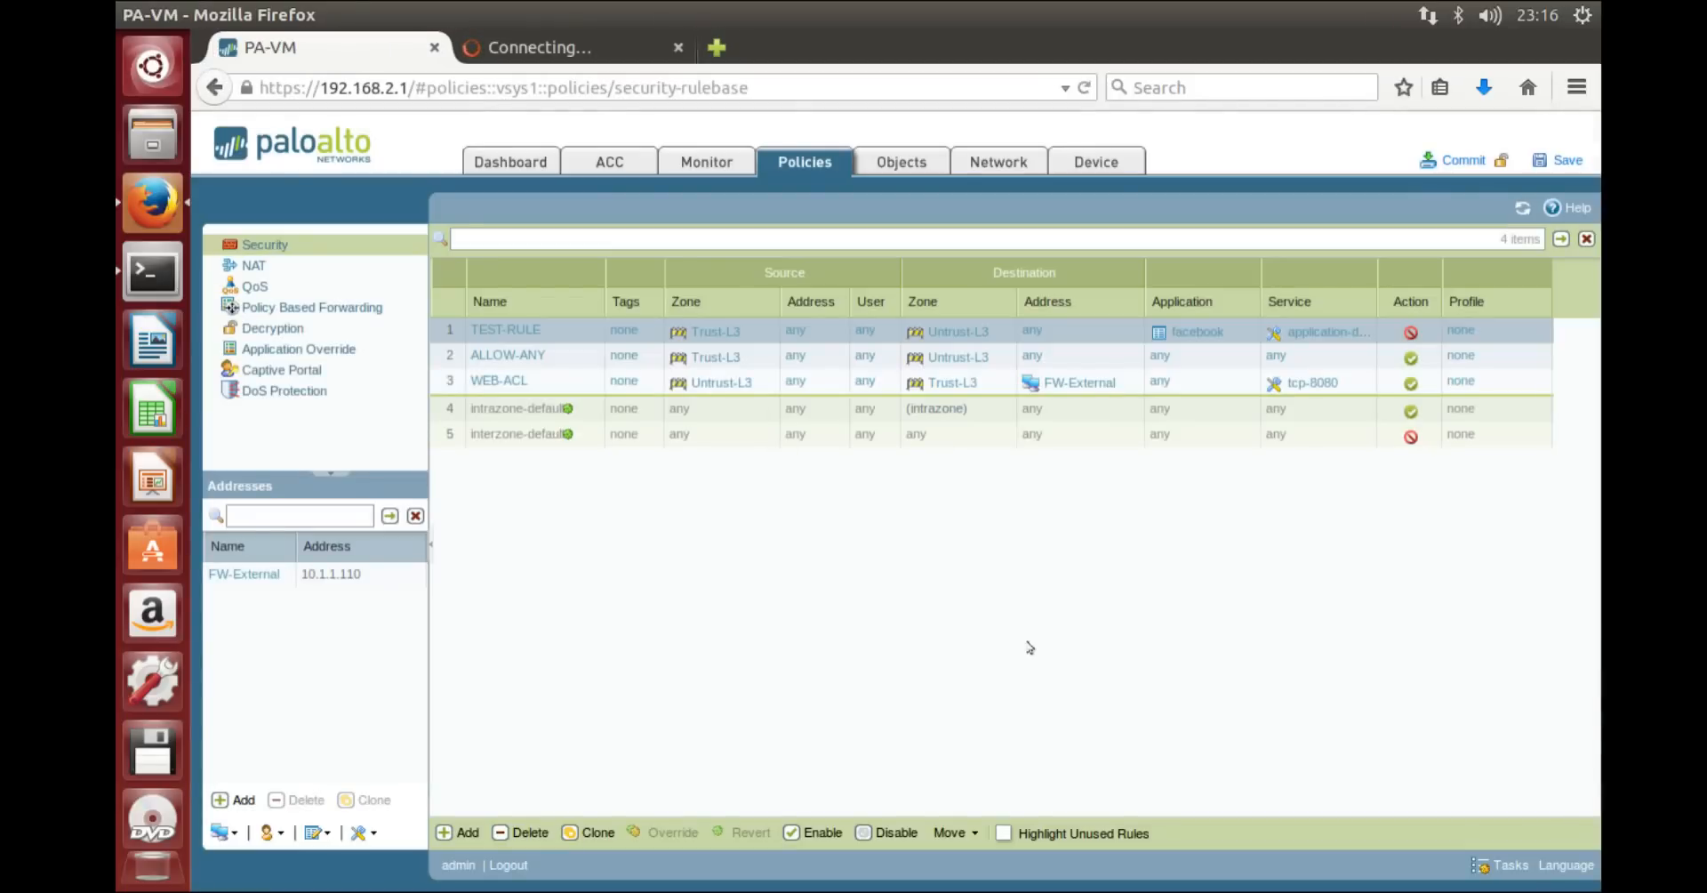
click(569, 49)
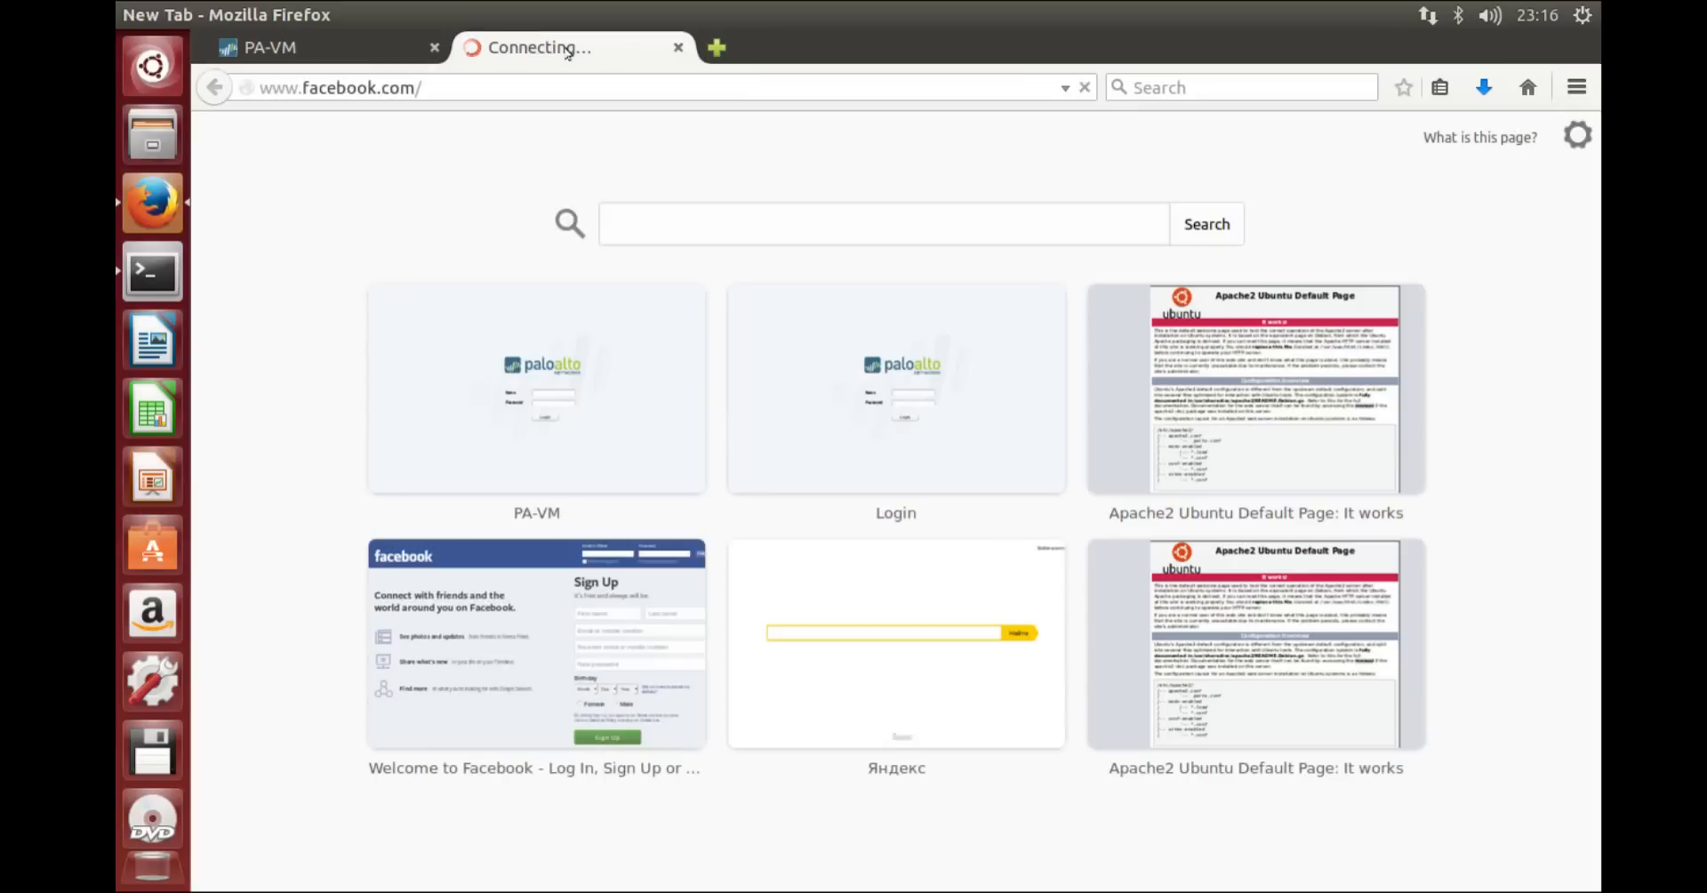
Step: Enable logging at session start for TEST-RULE and save the rule
click(313, 50)
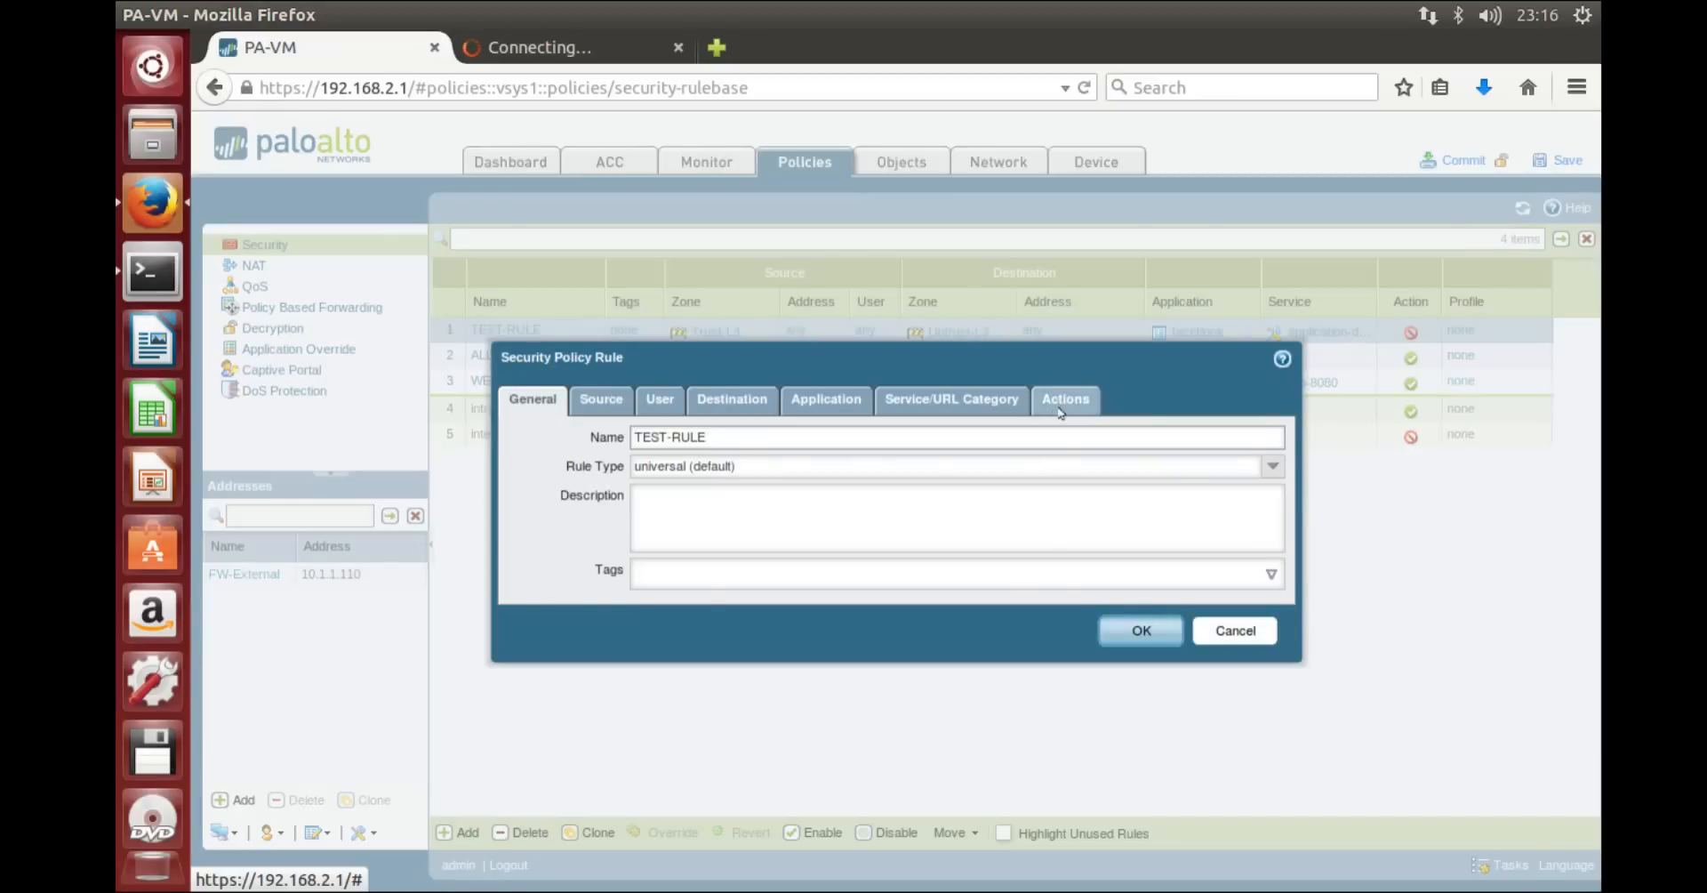
click(1059, 402)
click(1040, 464)
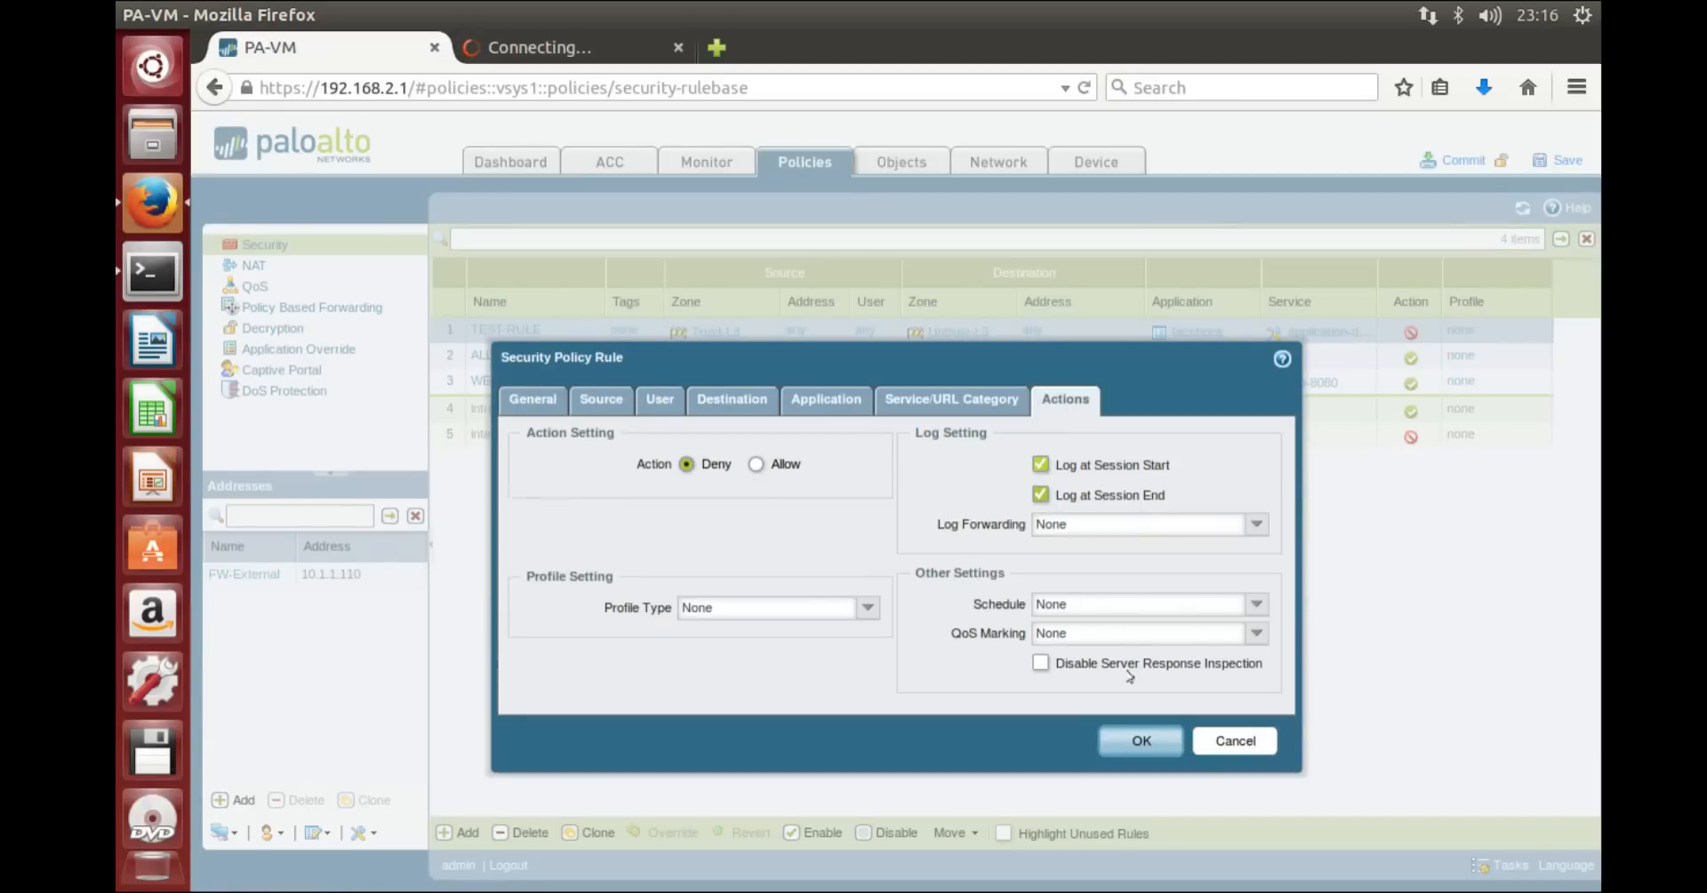
click(1134, 741)
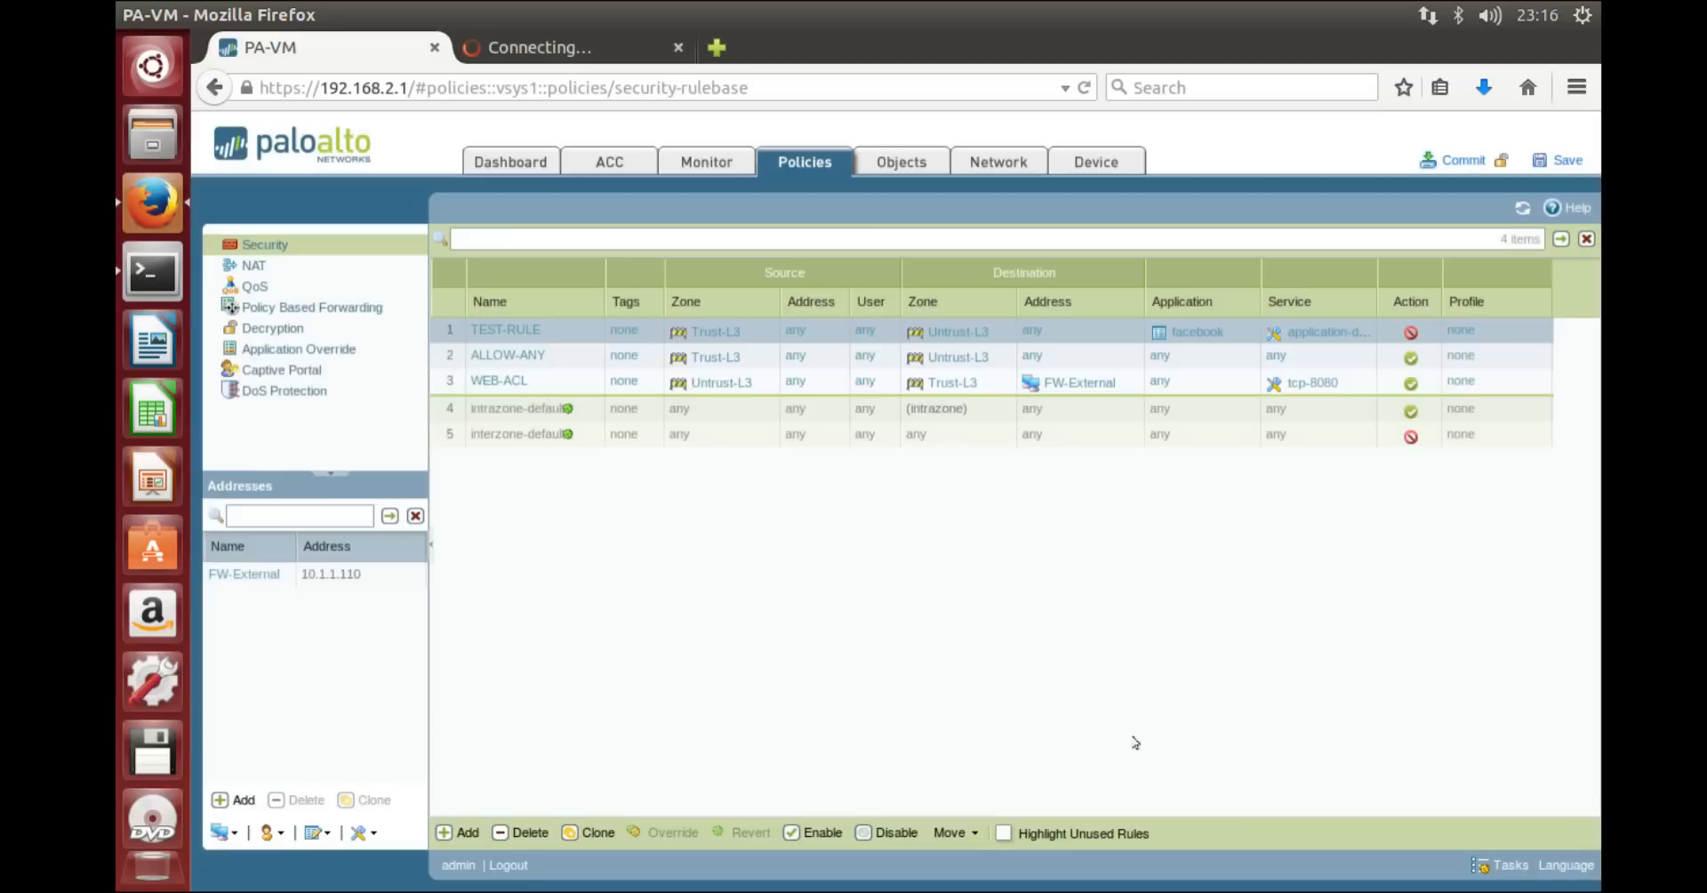
Step: Commit the updated TEST-RULE logging setting to the running configuration and close the commit report
click(1459, 161)
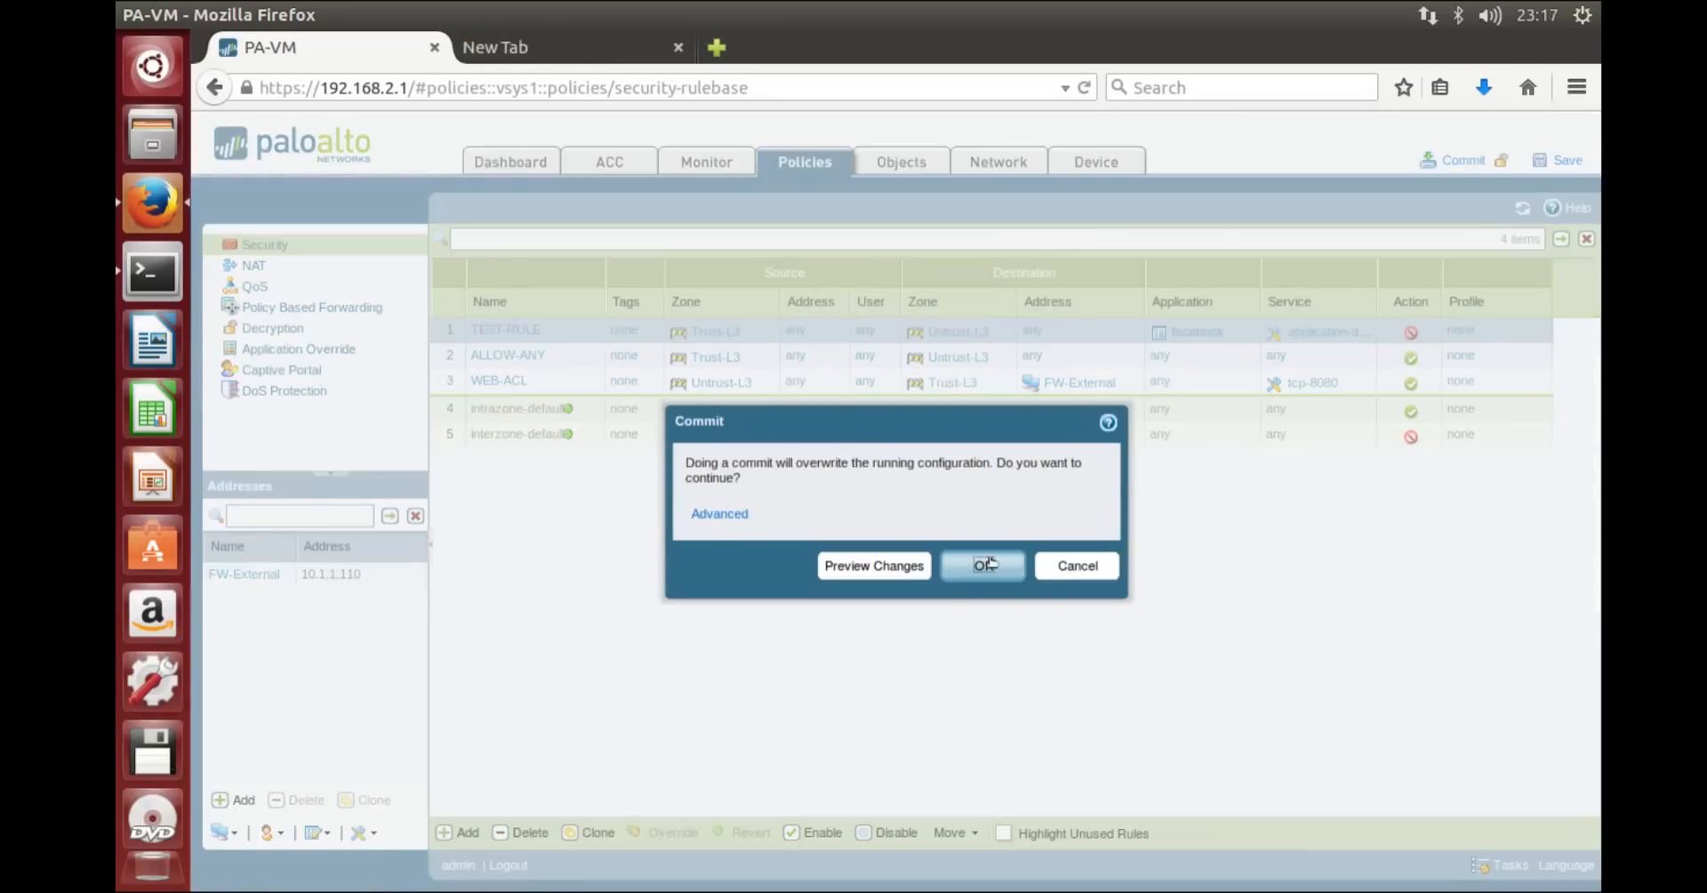
click(541, 49)
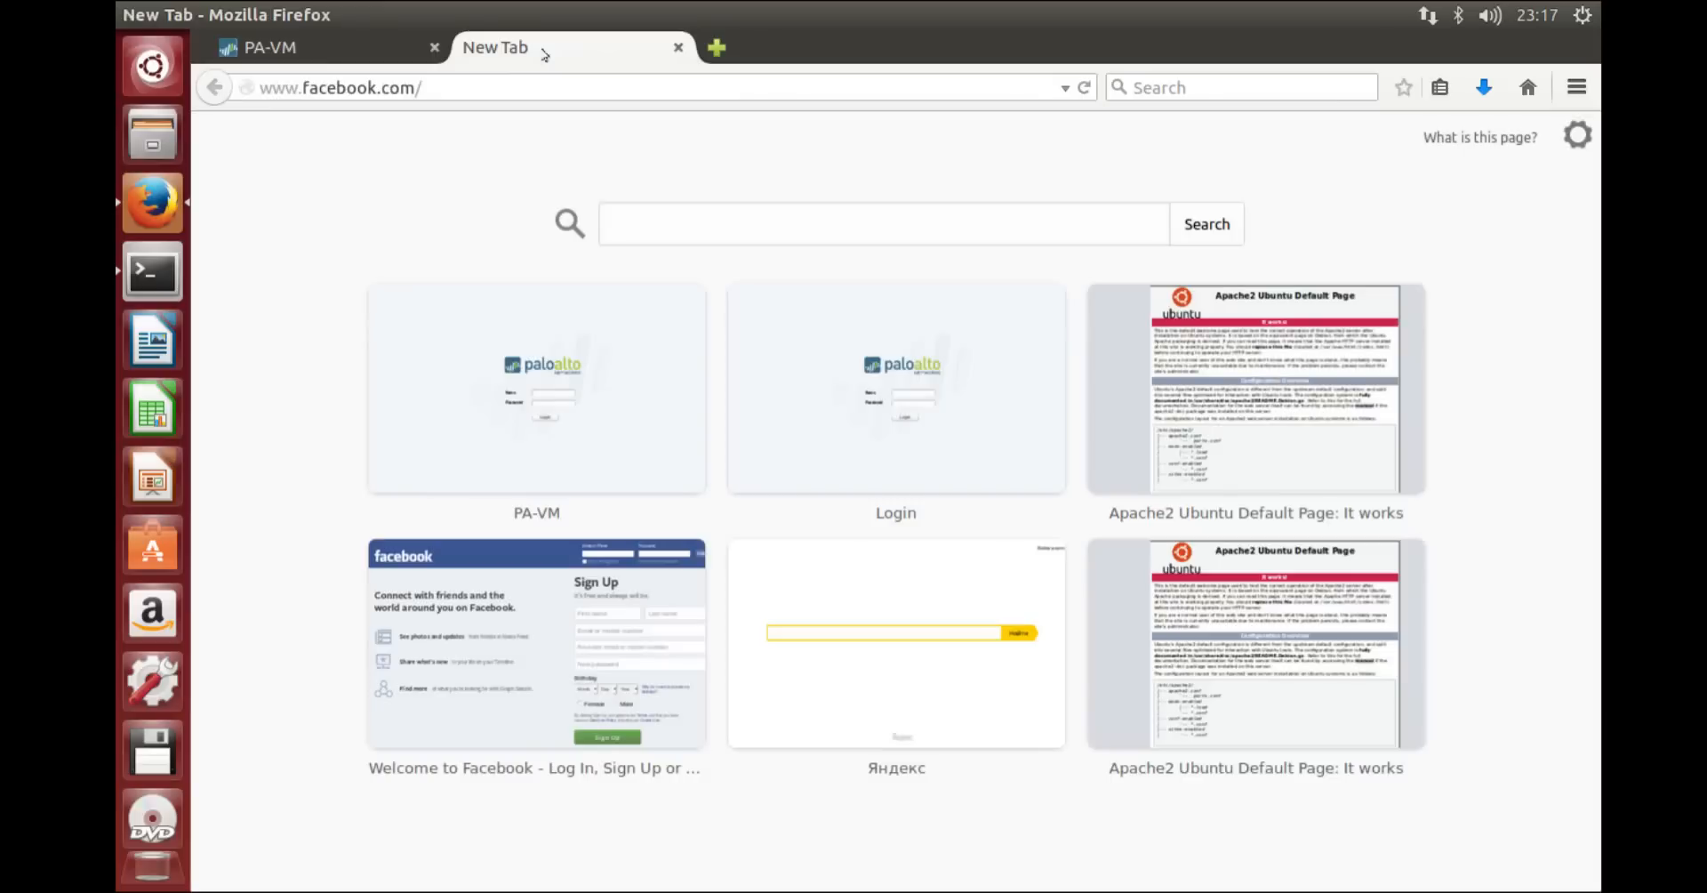
click(331, 47)
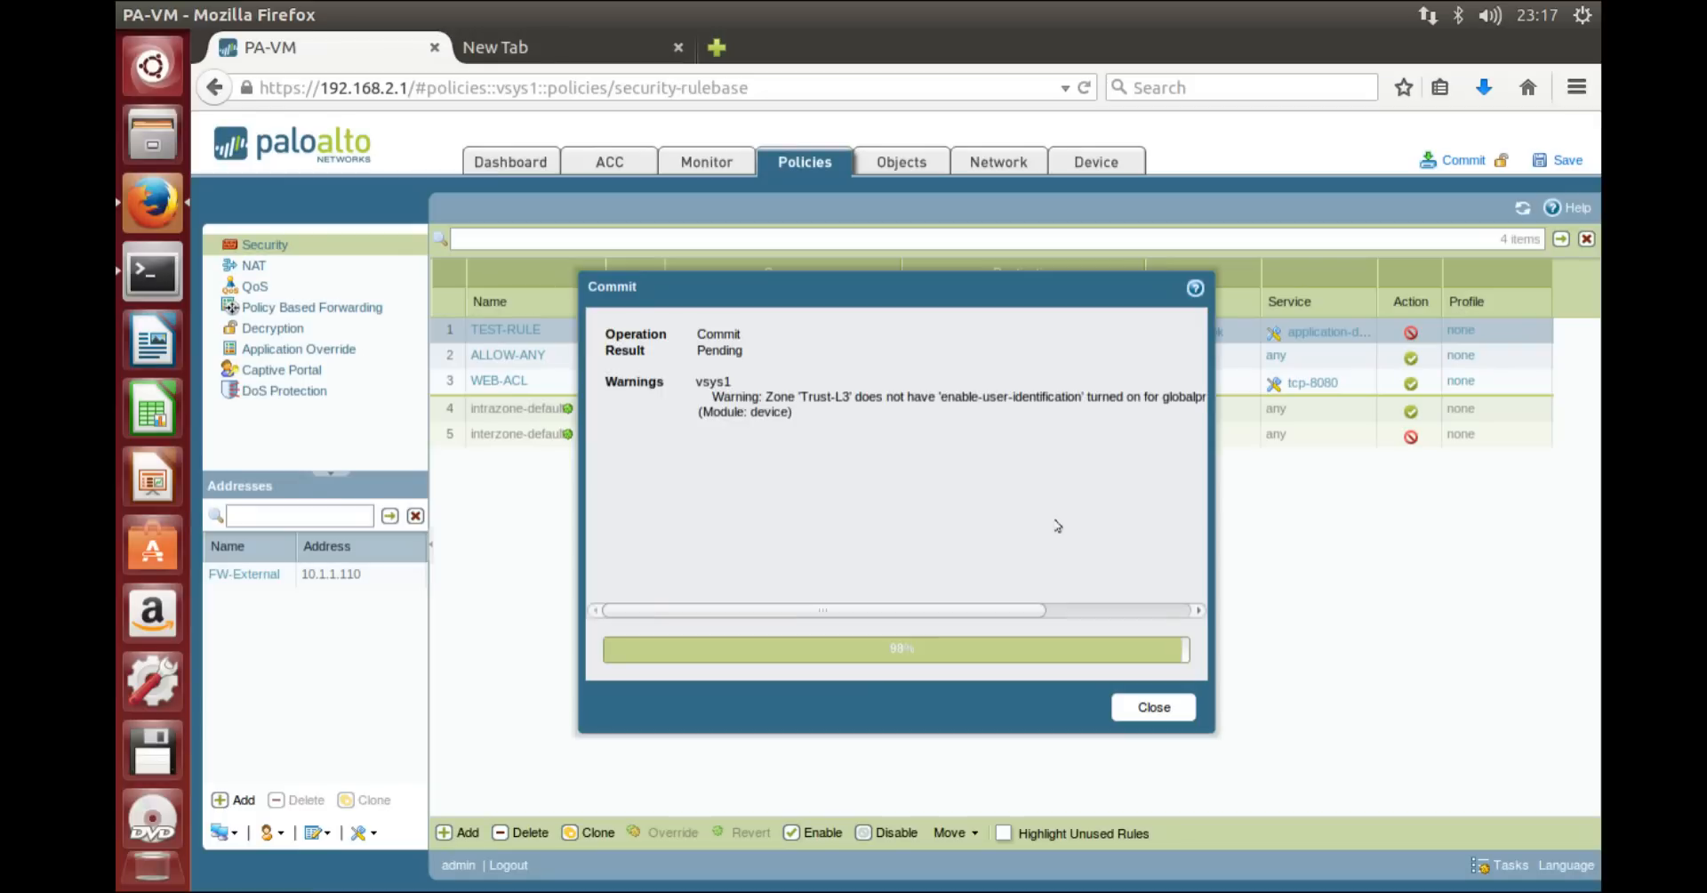
click(1152, 707)
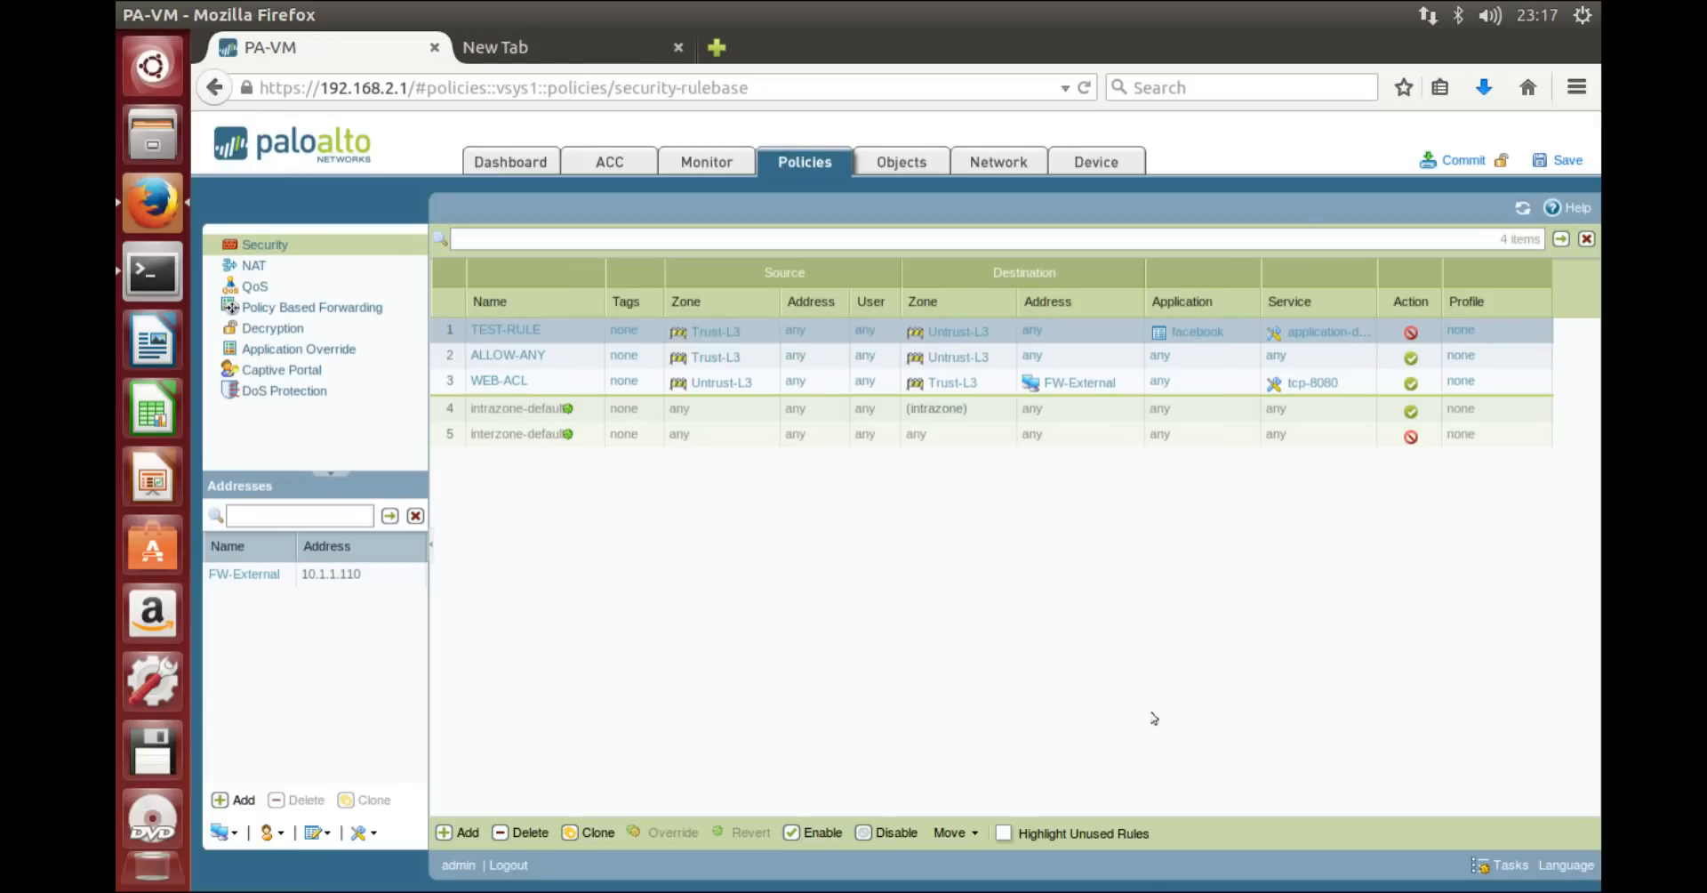
click(580, 52)
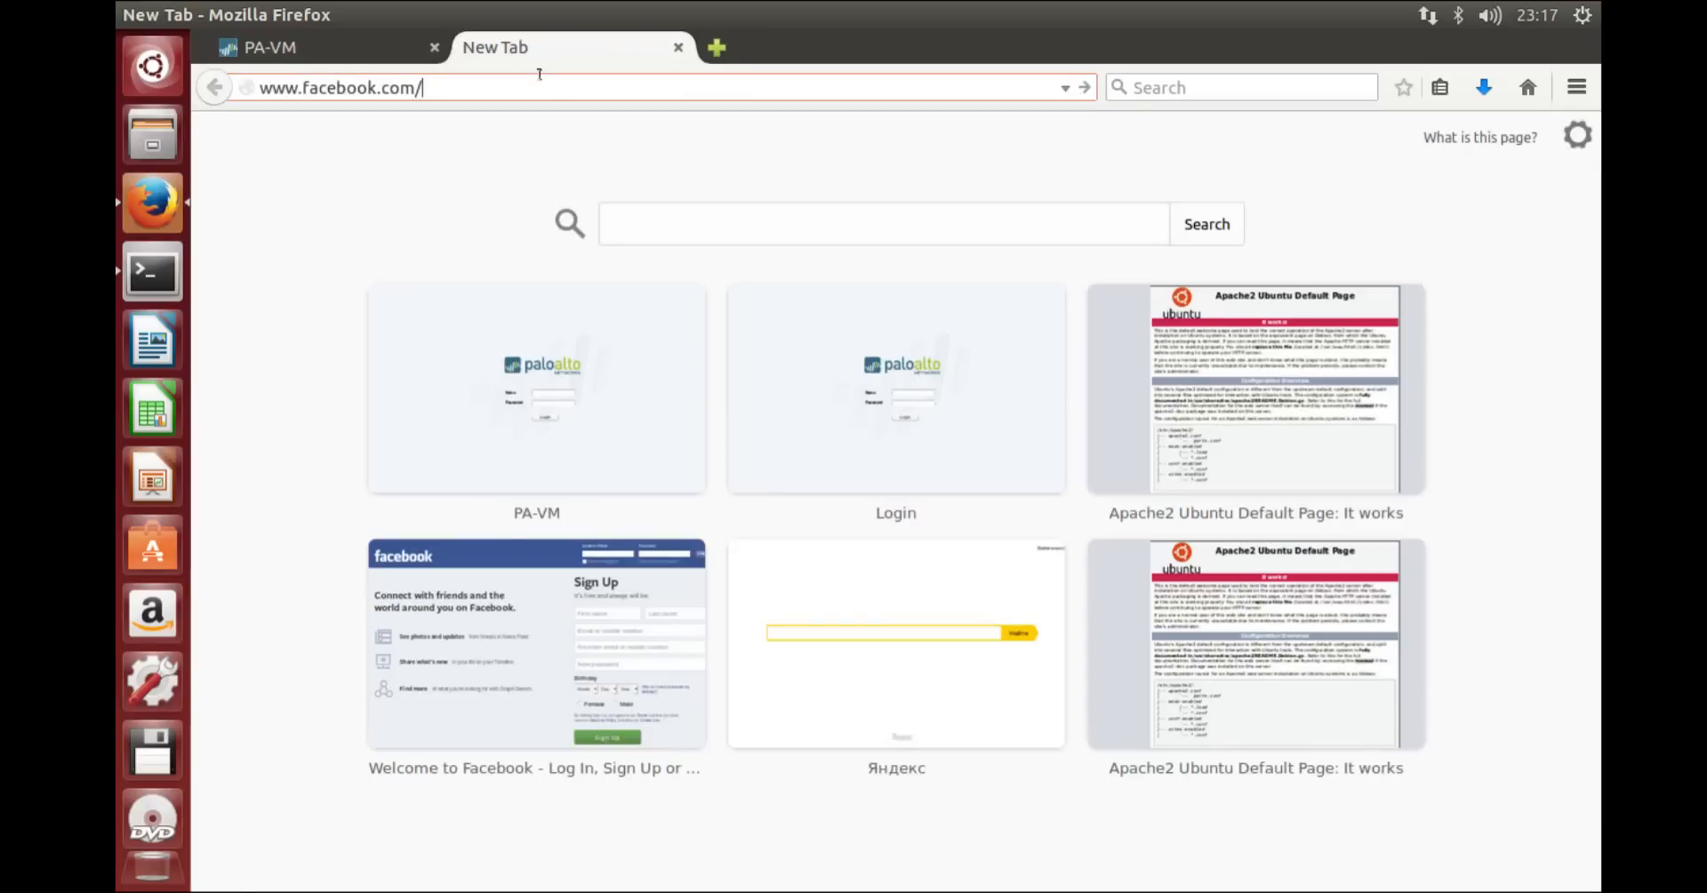
key(Return)
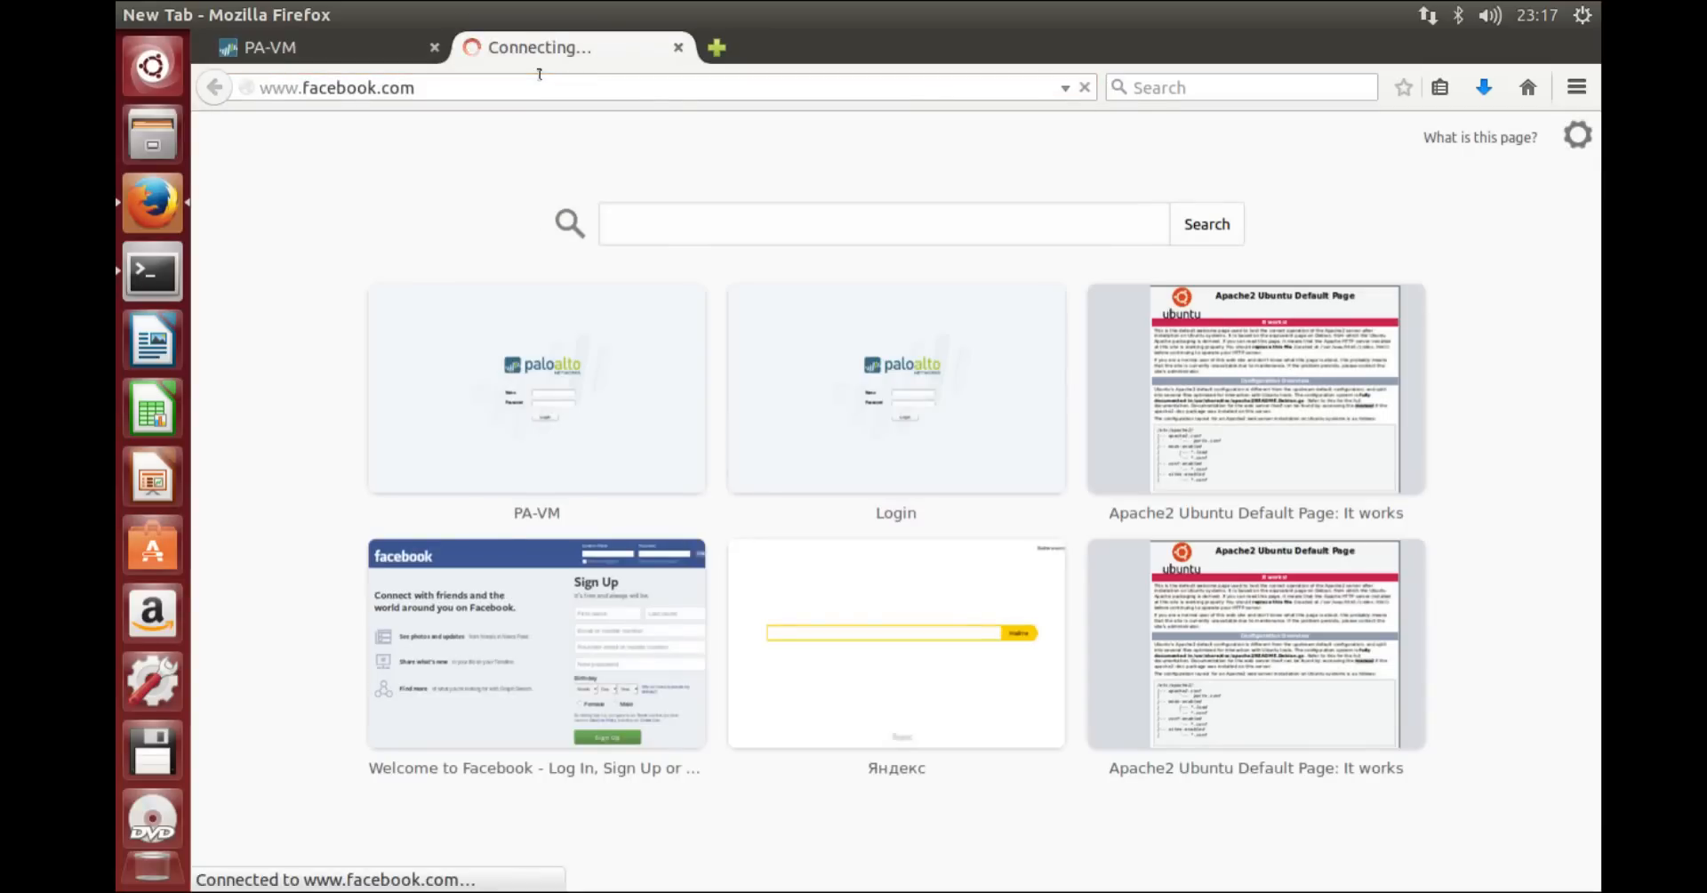
click(321, 49)
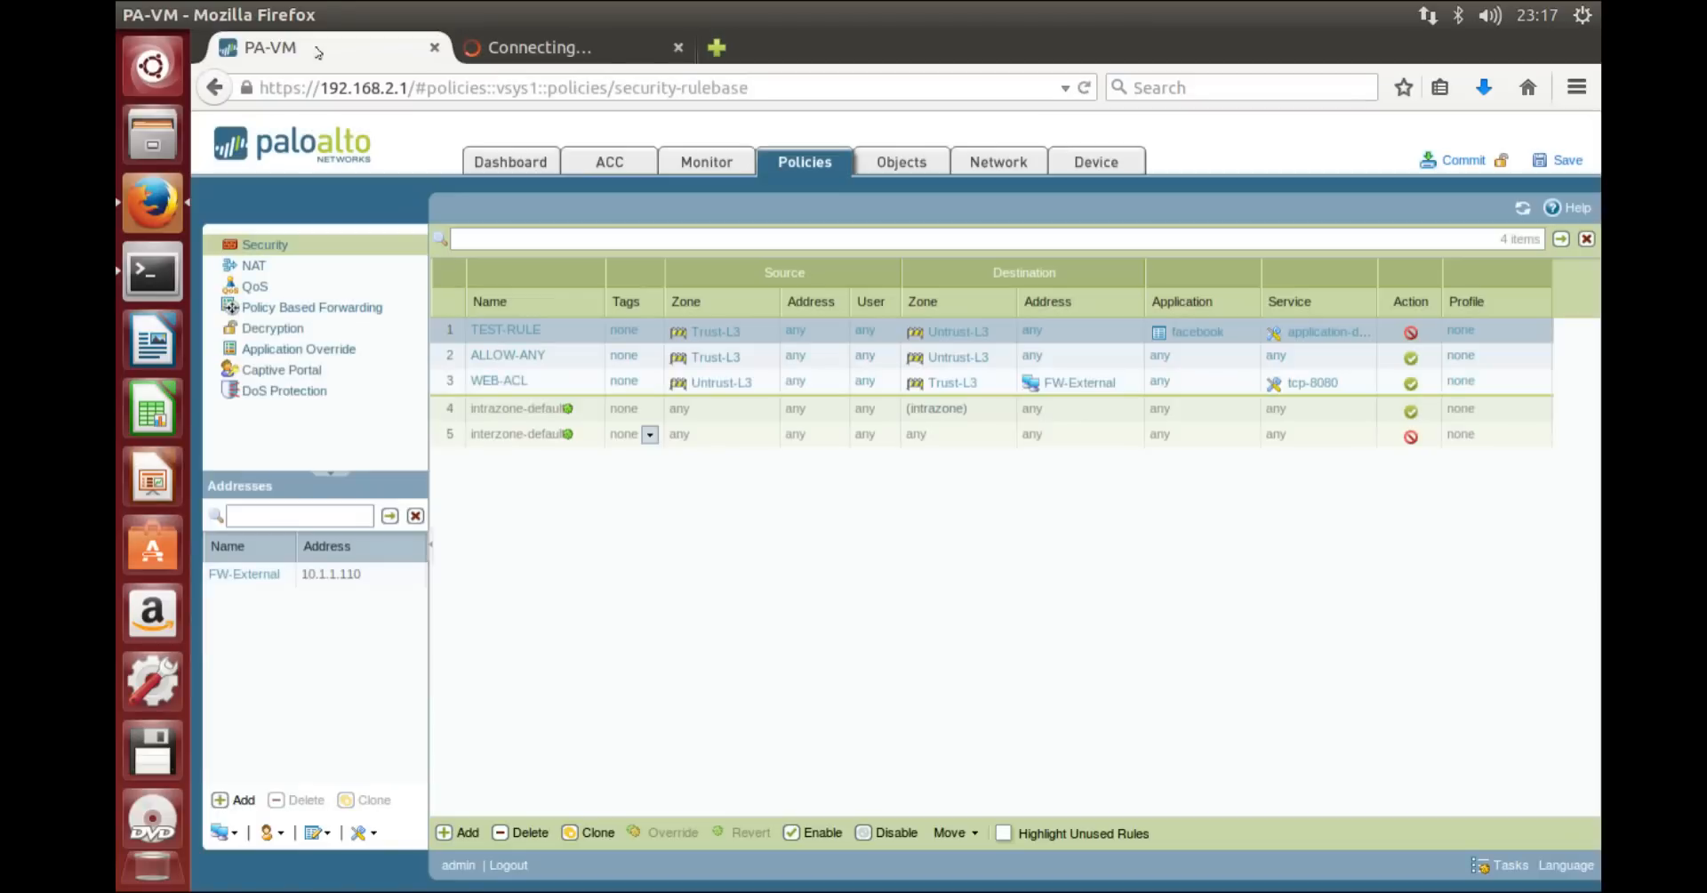
click(687, 166)
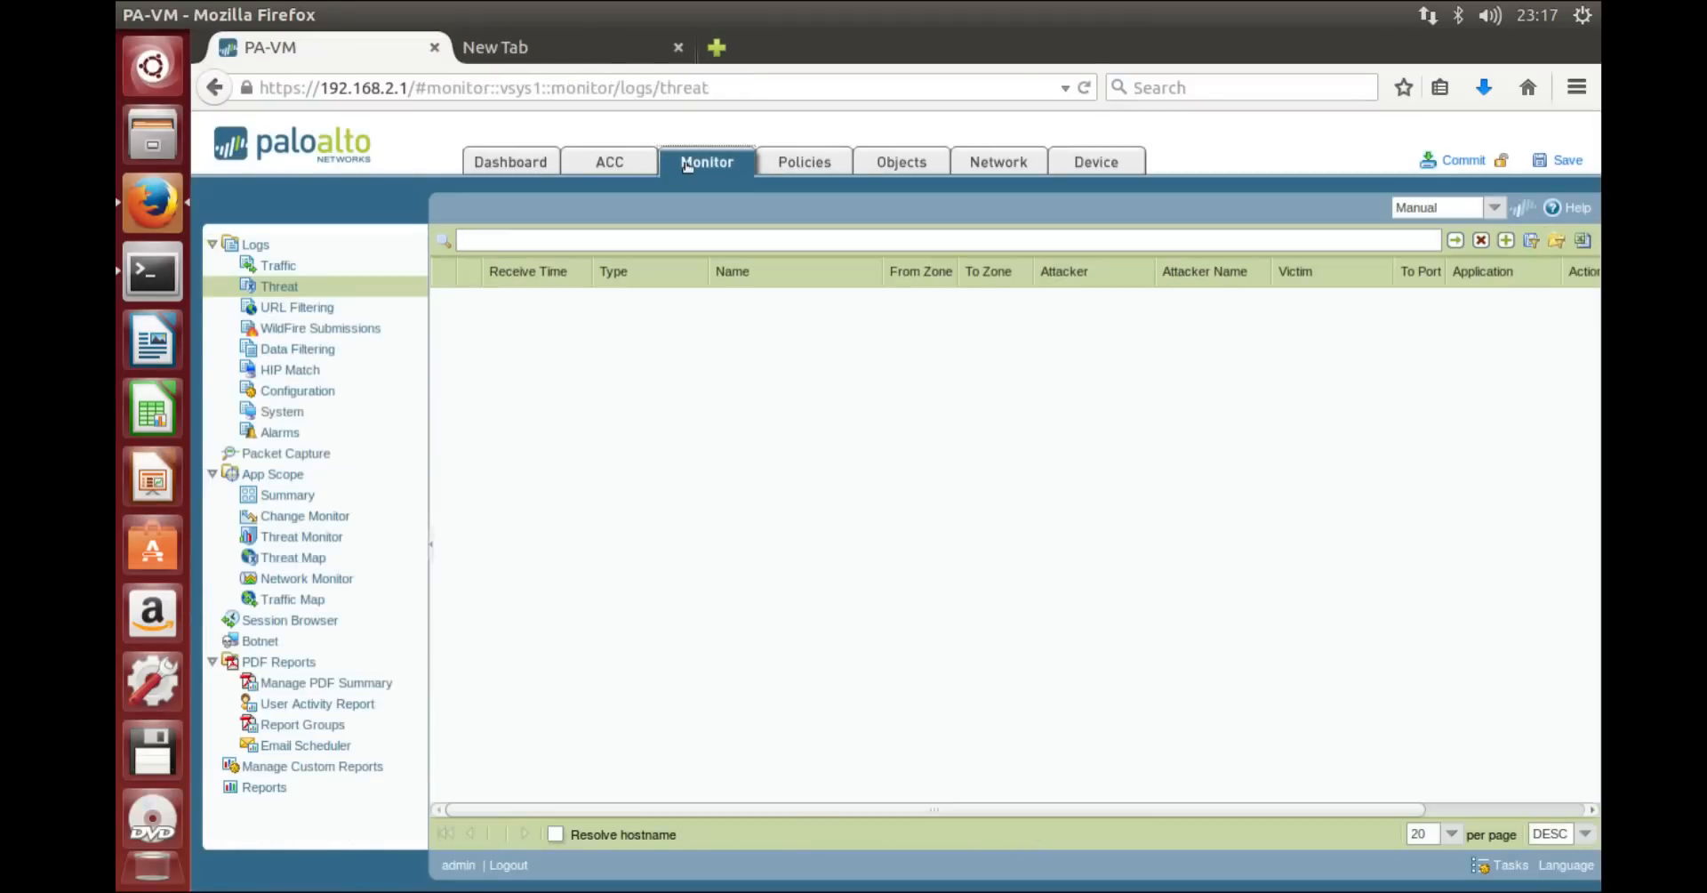
click(278, 267)
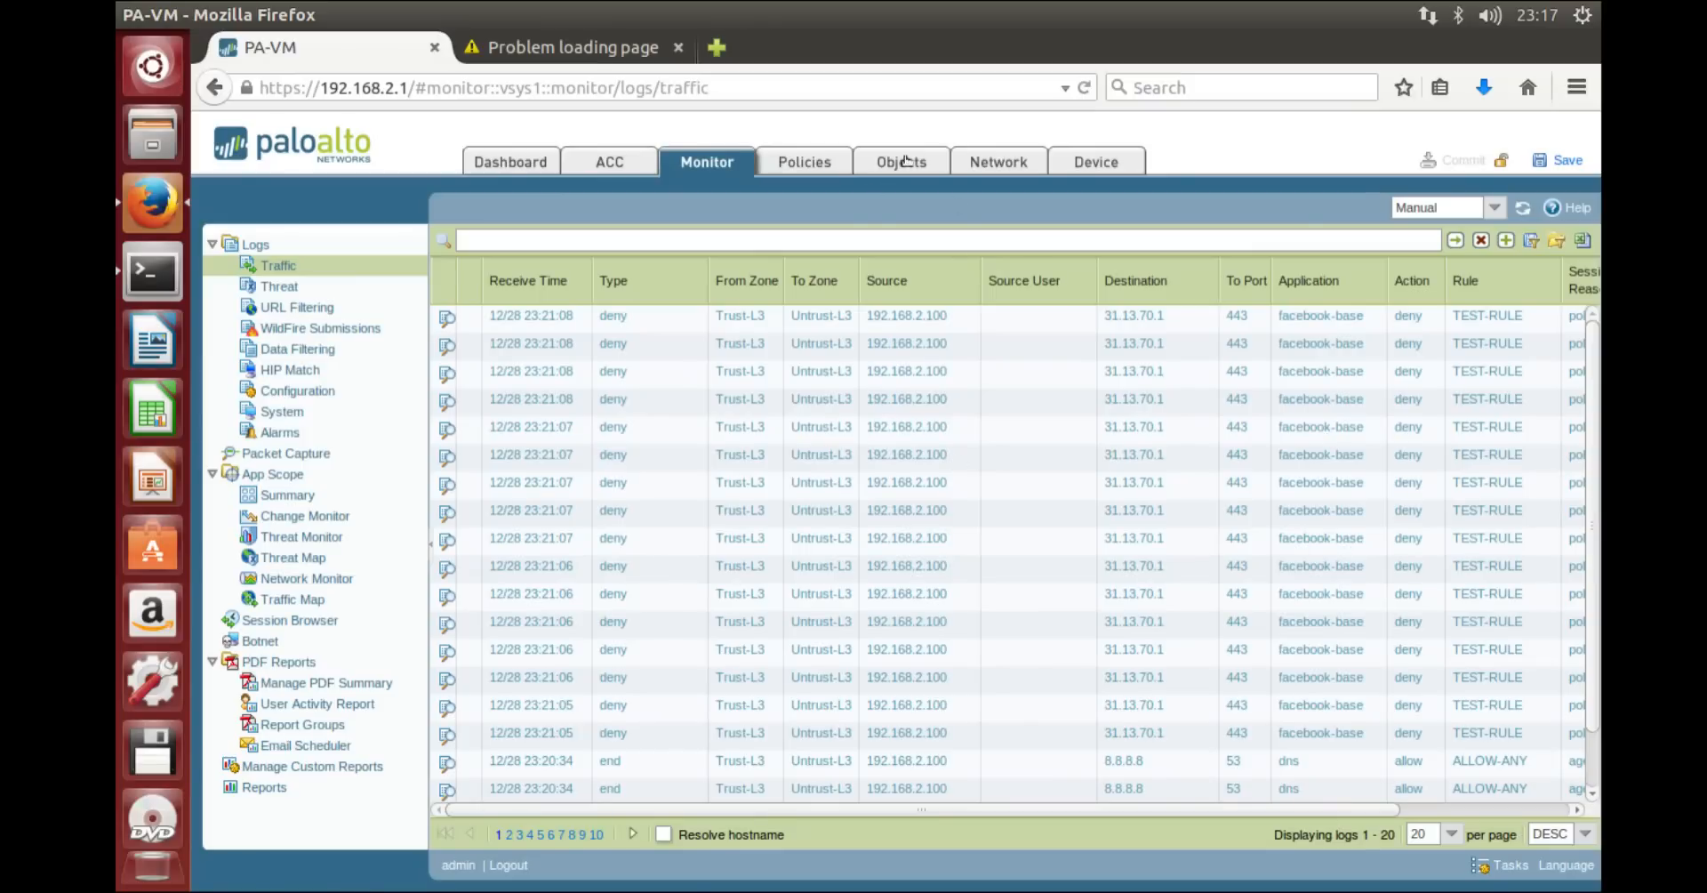
Step: Change the action of TEST-RULE in the security policies to Allow
click(820, 164)
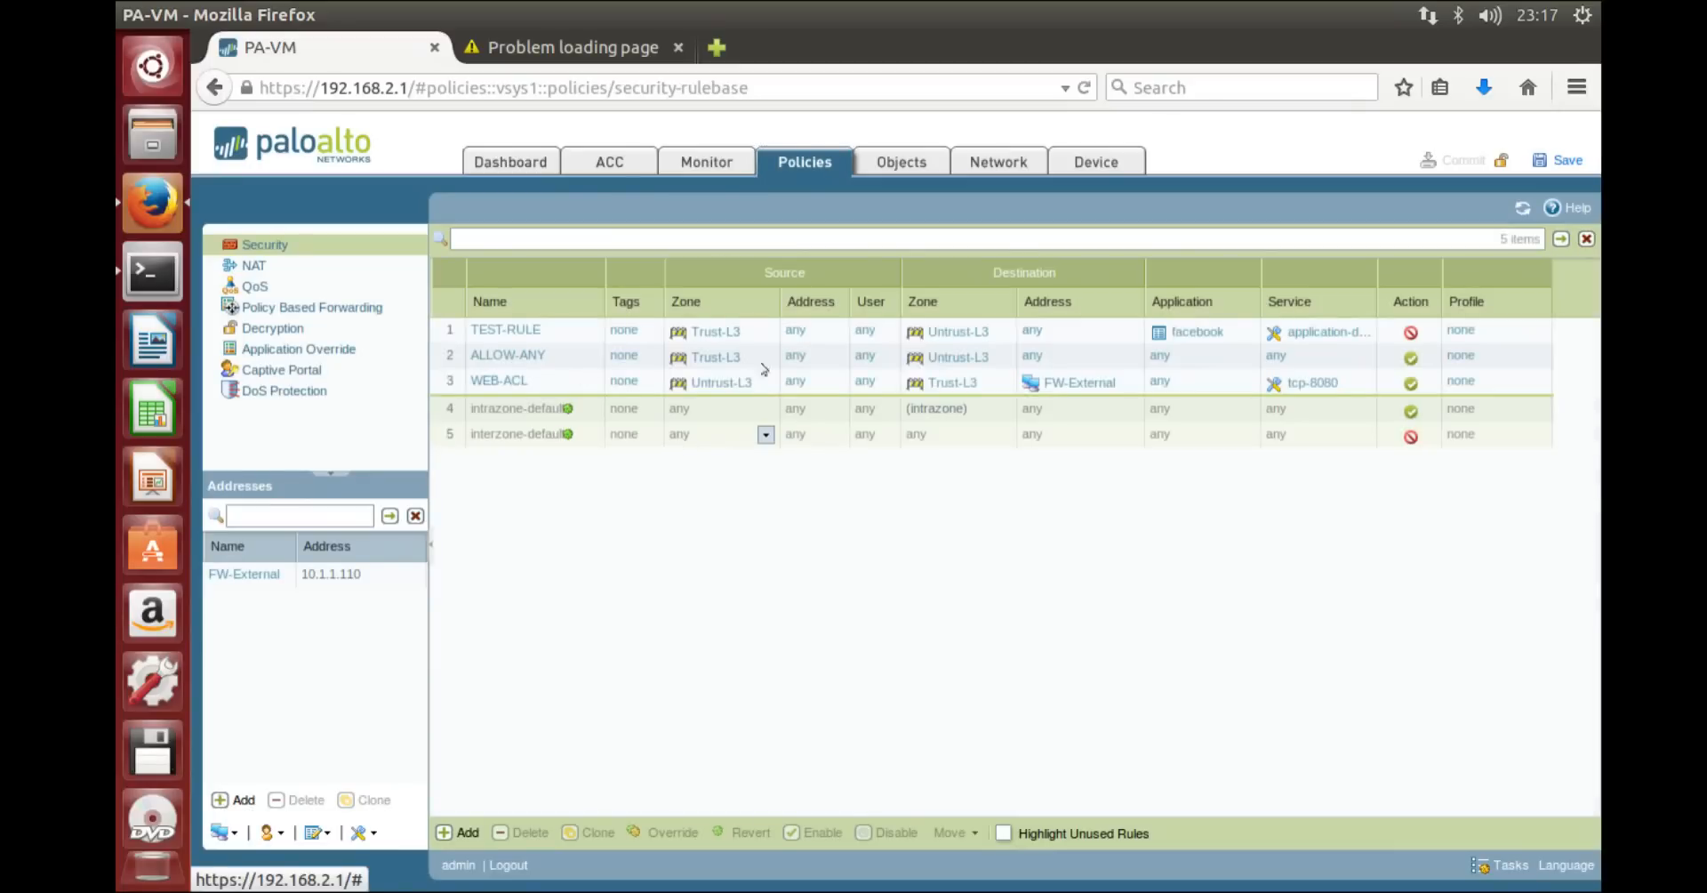
click(1409, 333)
click(879, 489)
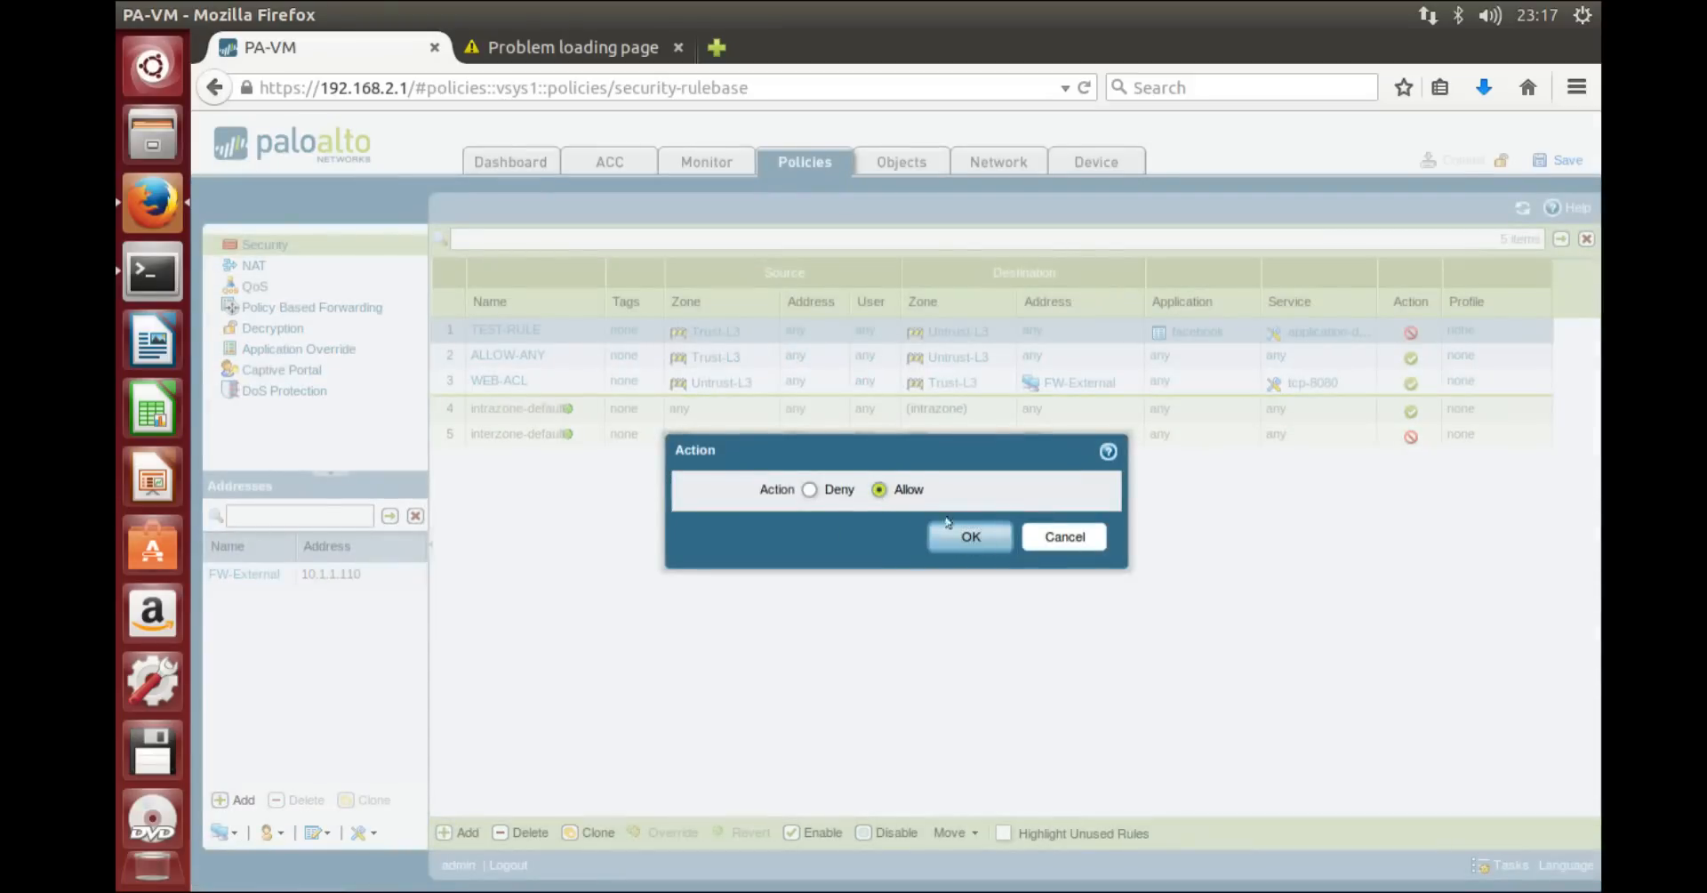
click(958, 534)
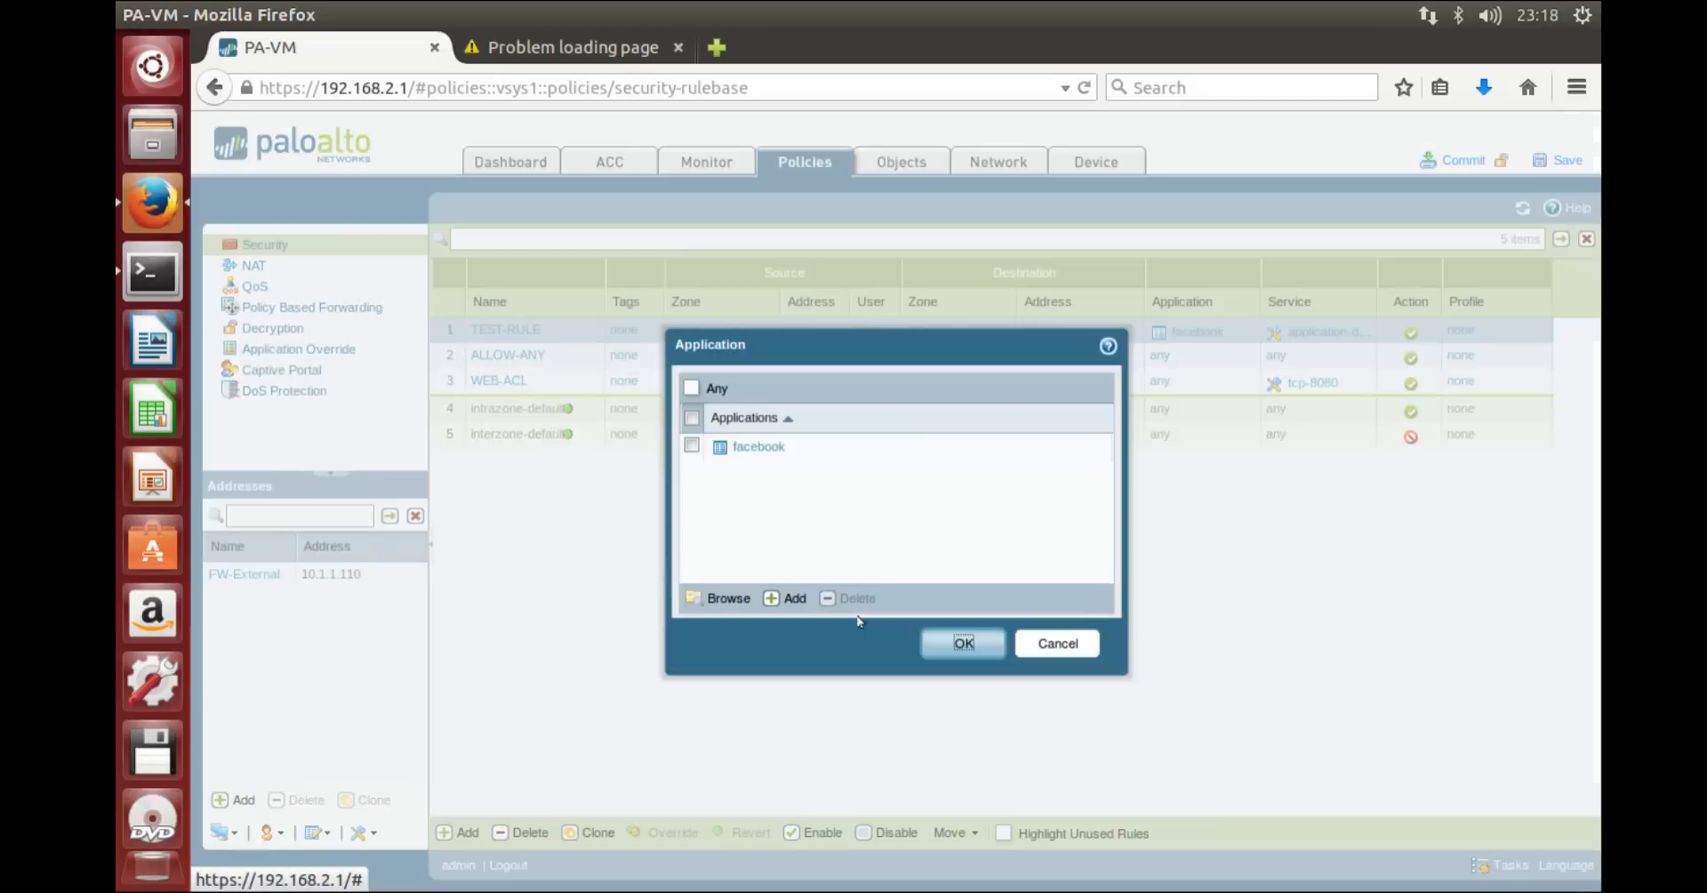
Step: Replace the facebook application in TEST-RULE with web-browsing and confirm the application list
click(691, 447)
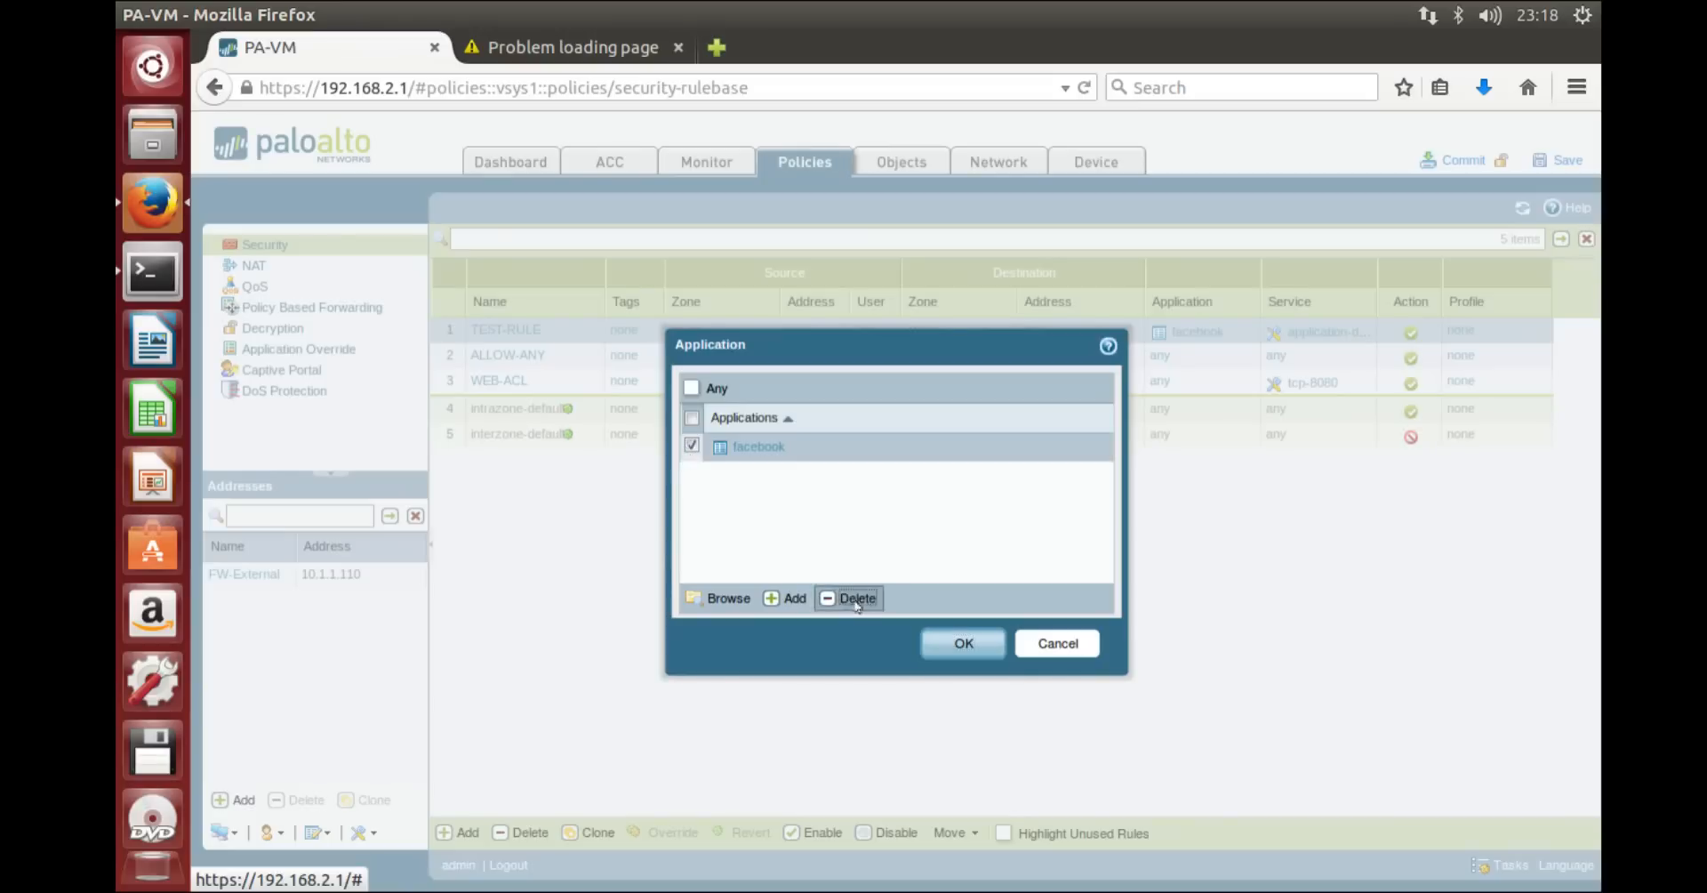
click(849, 598)
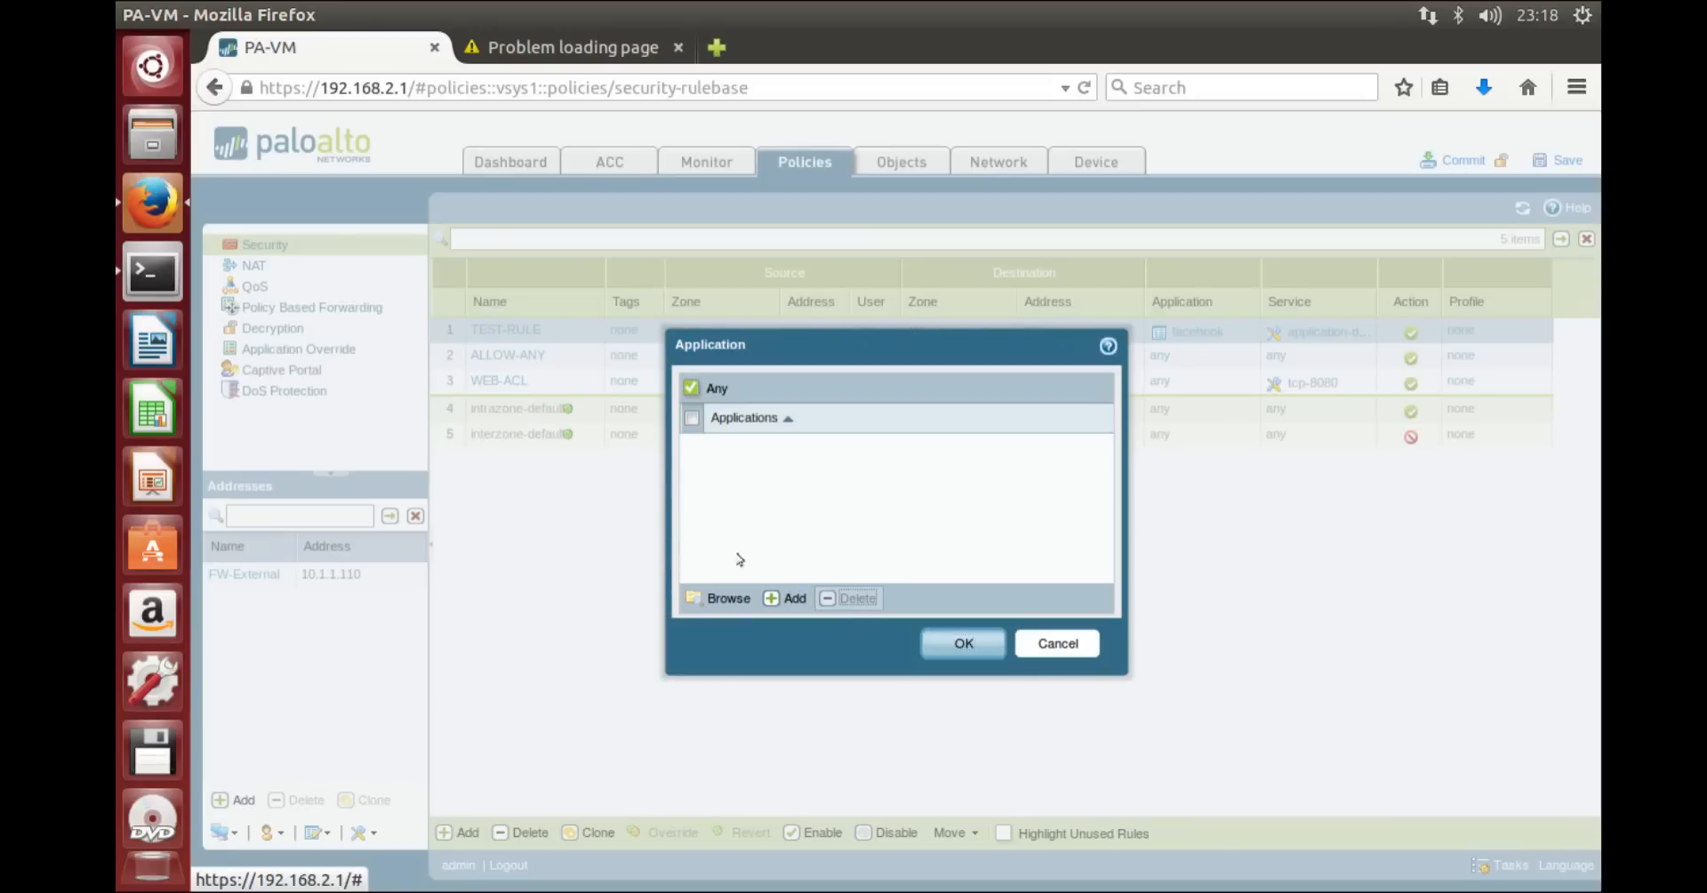
click(776, 597)
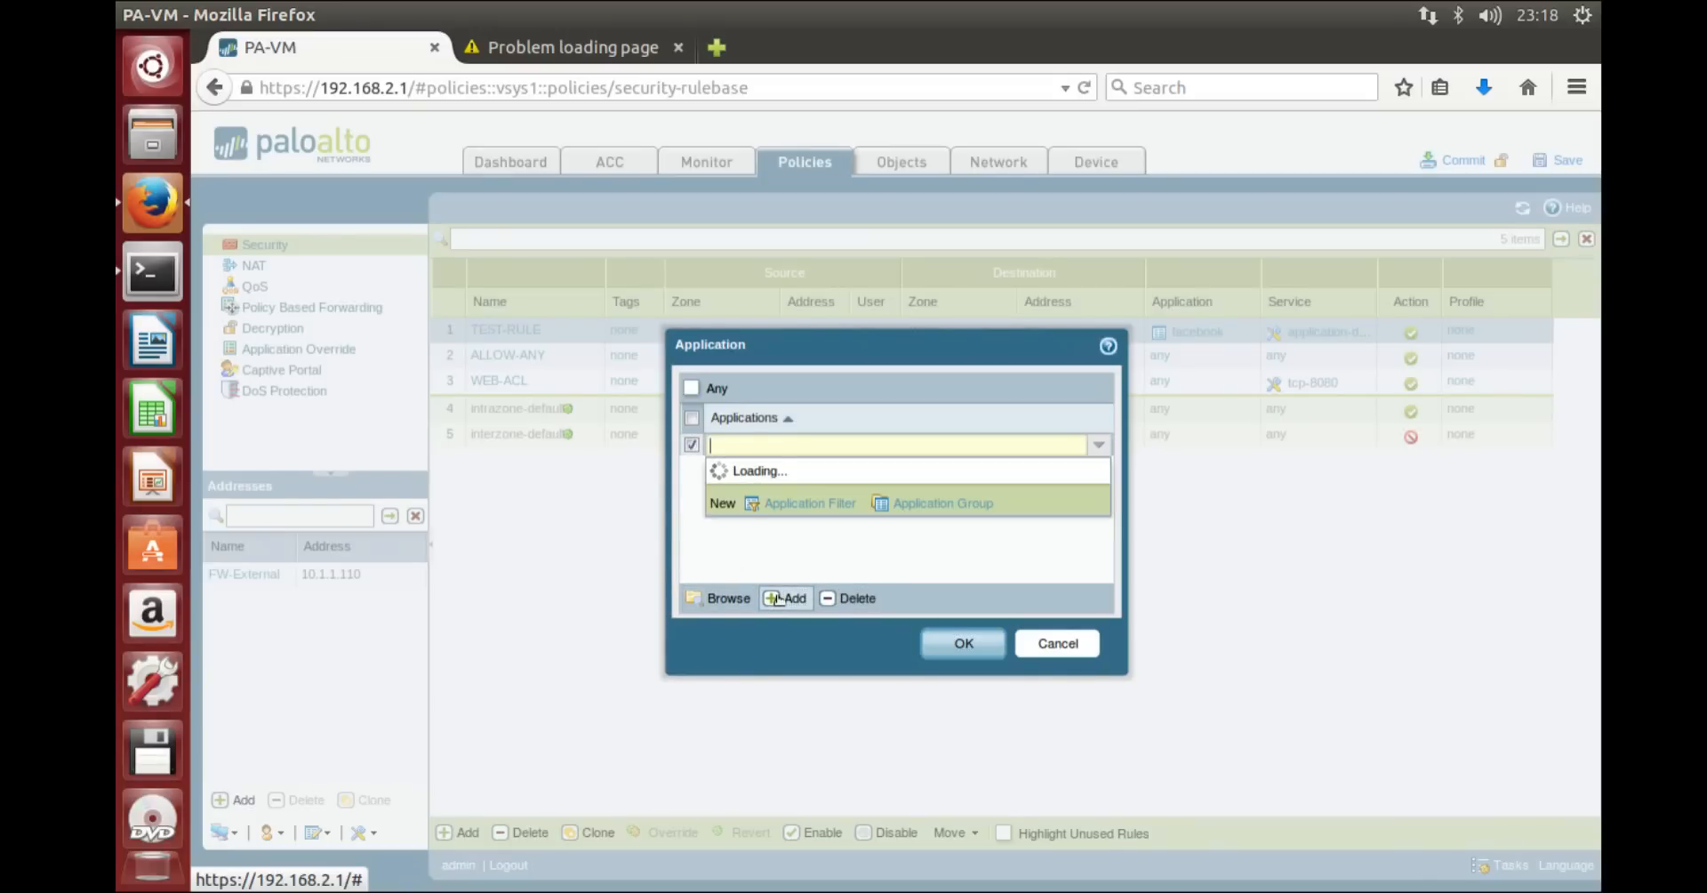
text(web-br)
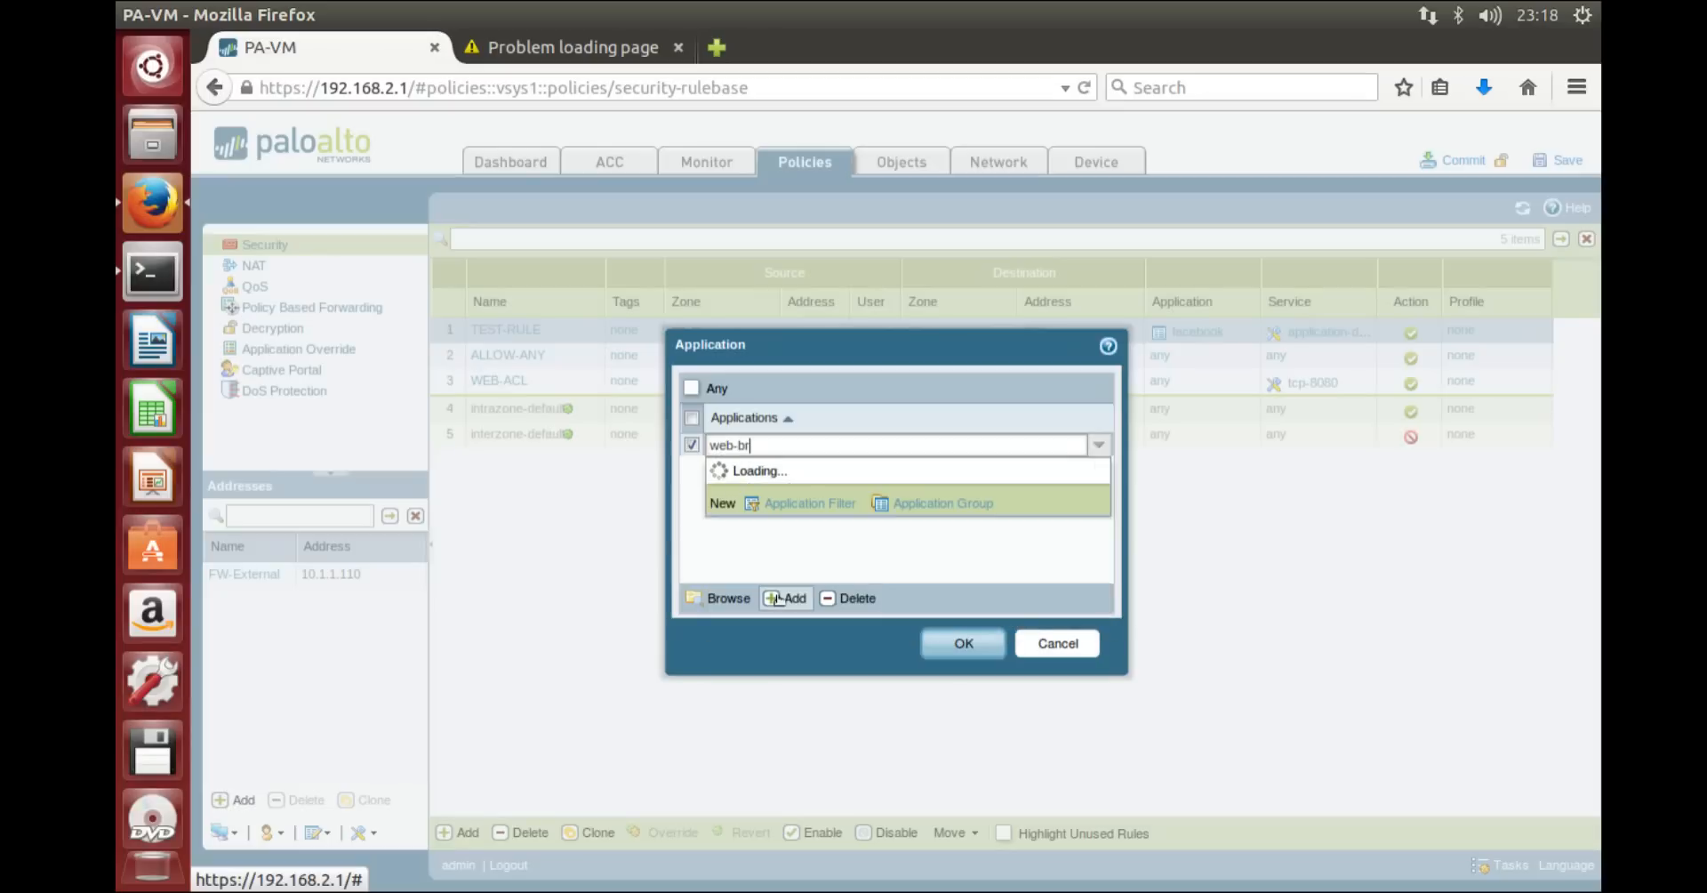
click(781, 484)
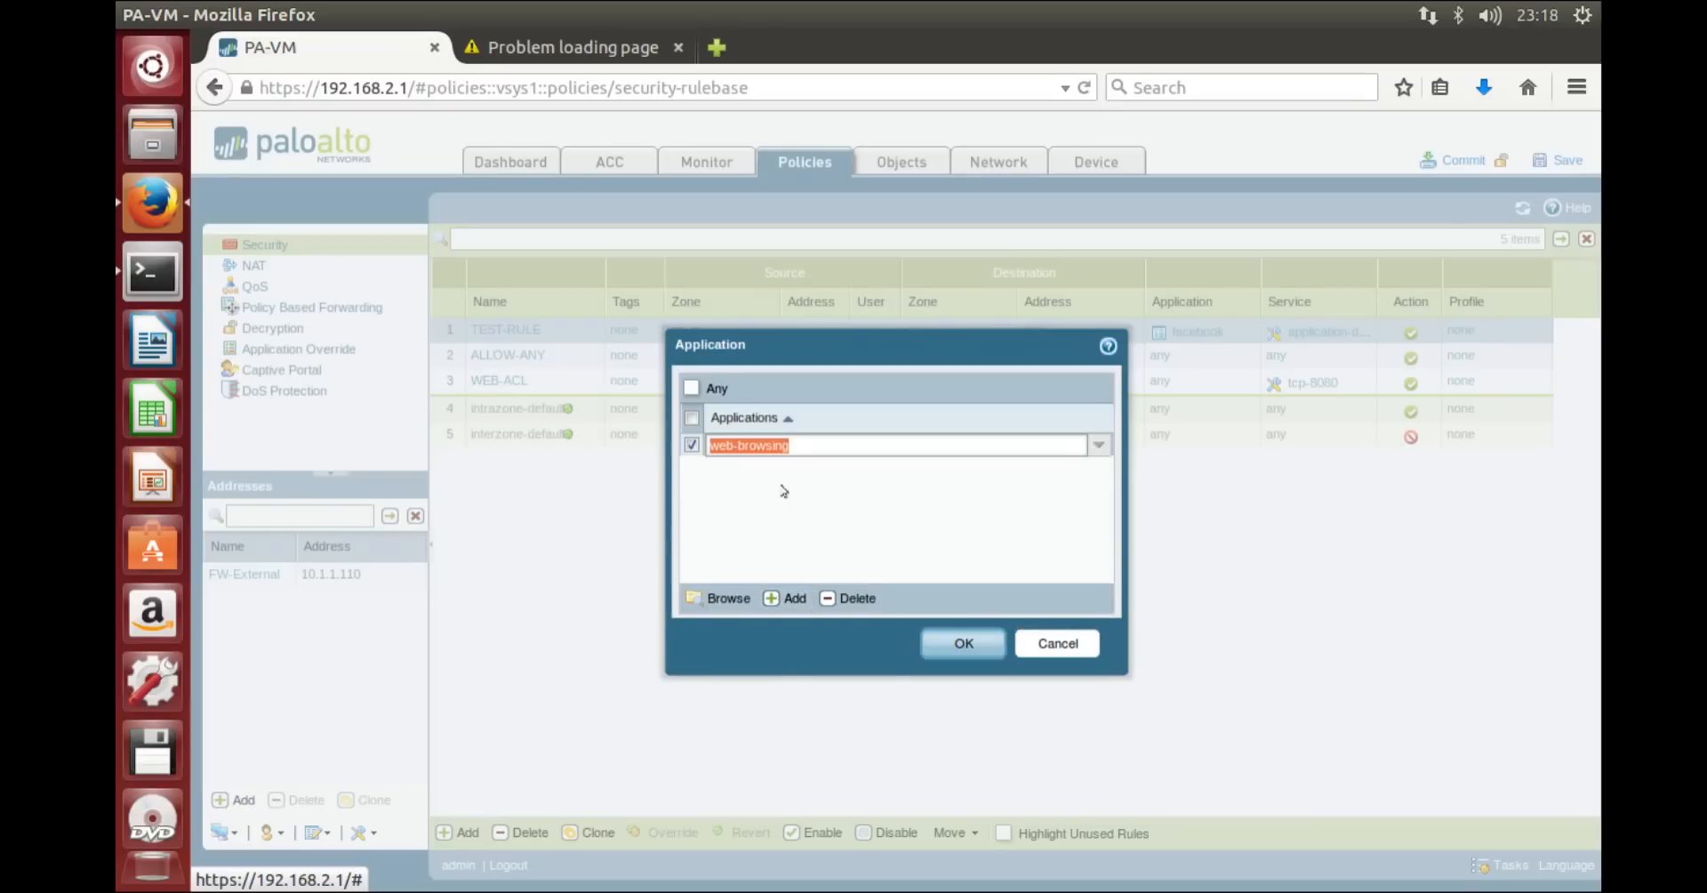
click(962, 647)
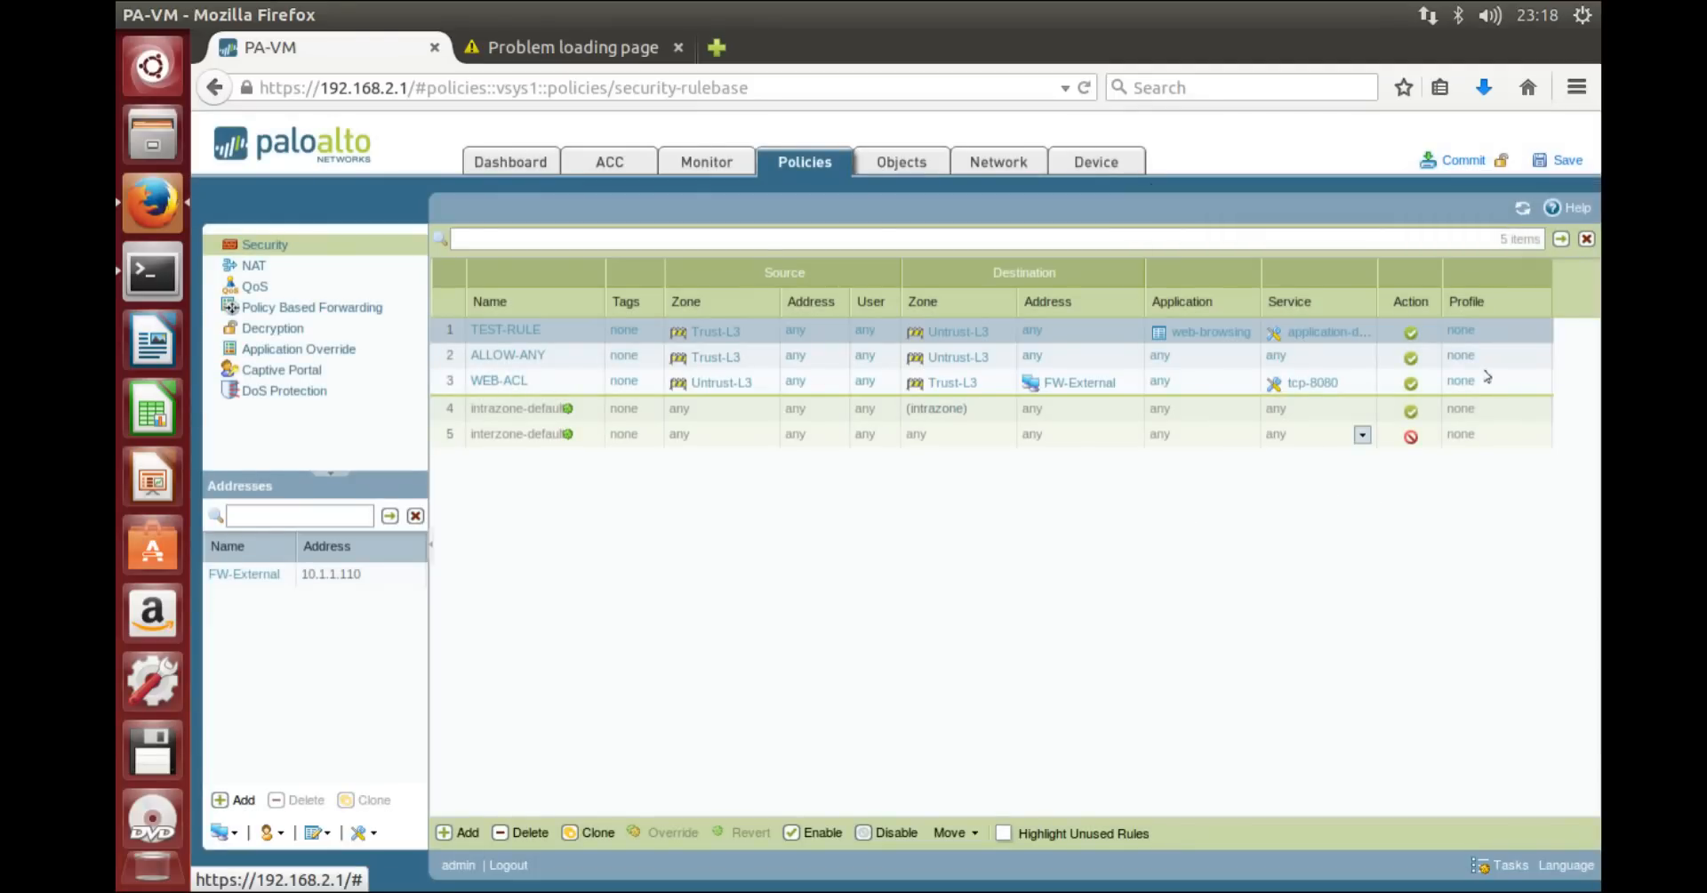
Step: Examine the firewall's security profile types: Antivirus, Anti-Spyware, Vulnerability Protection, URL Filtering, File Blocking, Data Filtering and DoS Protection
click(504, 329)
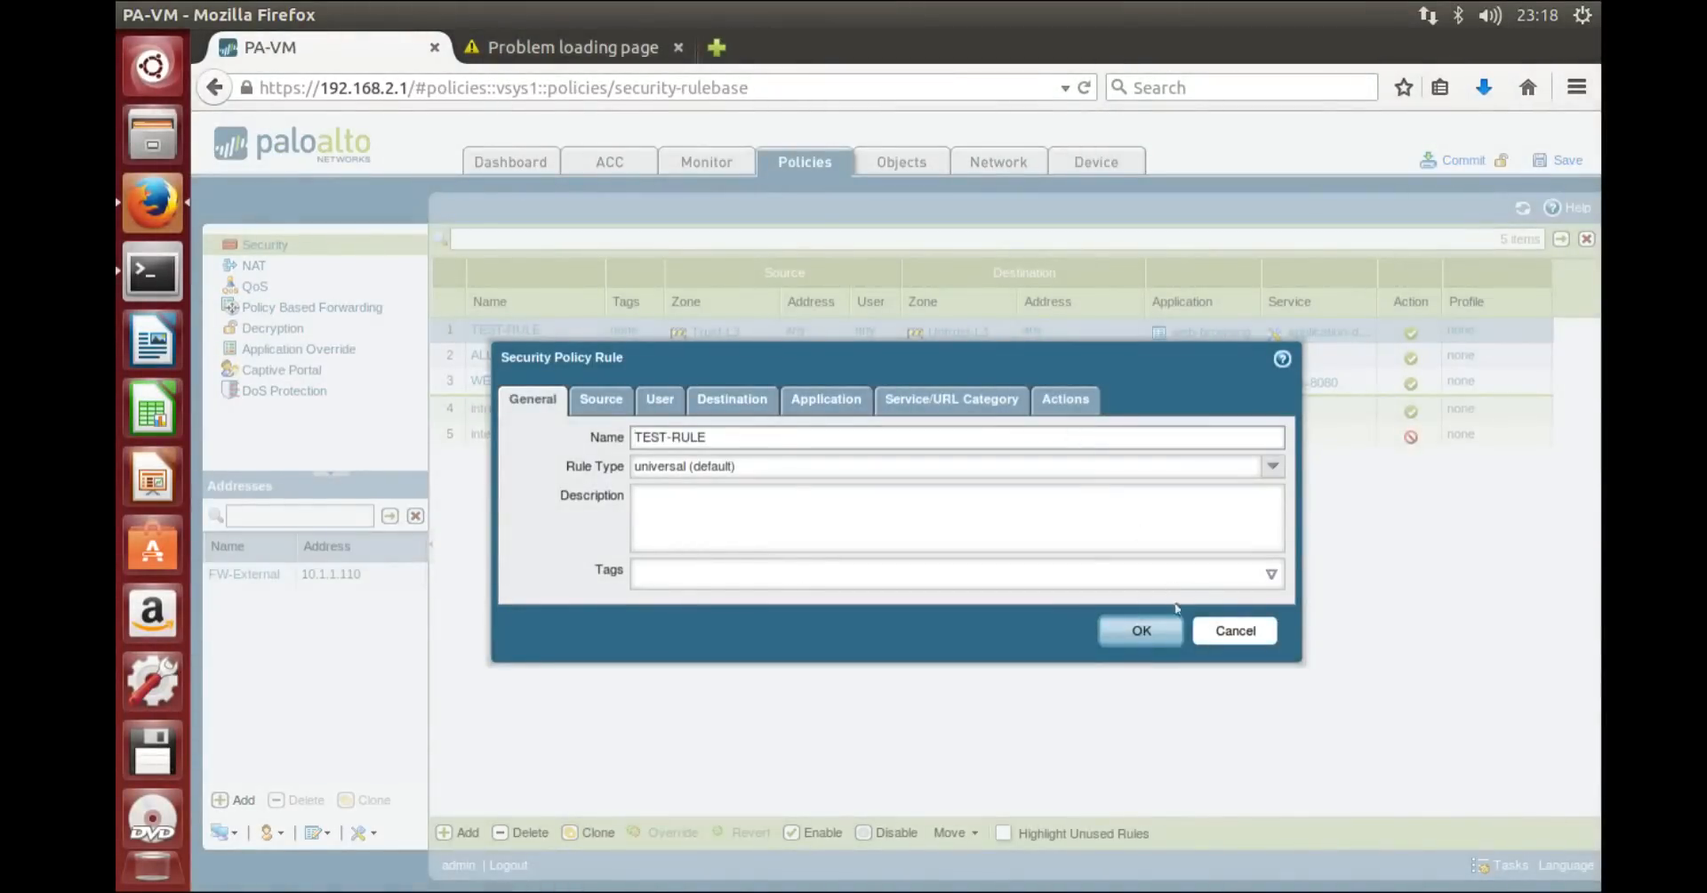
click(1232, 631)
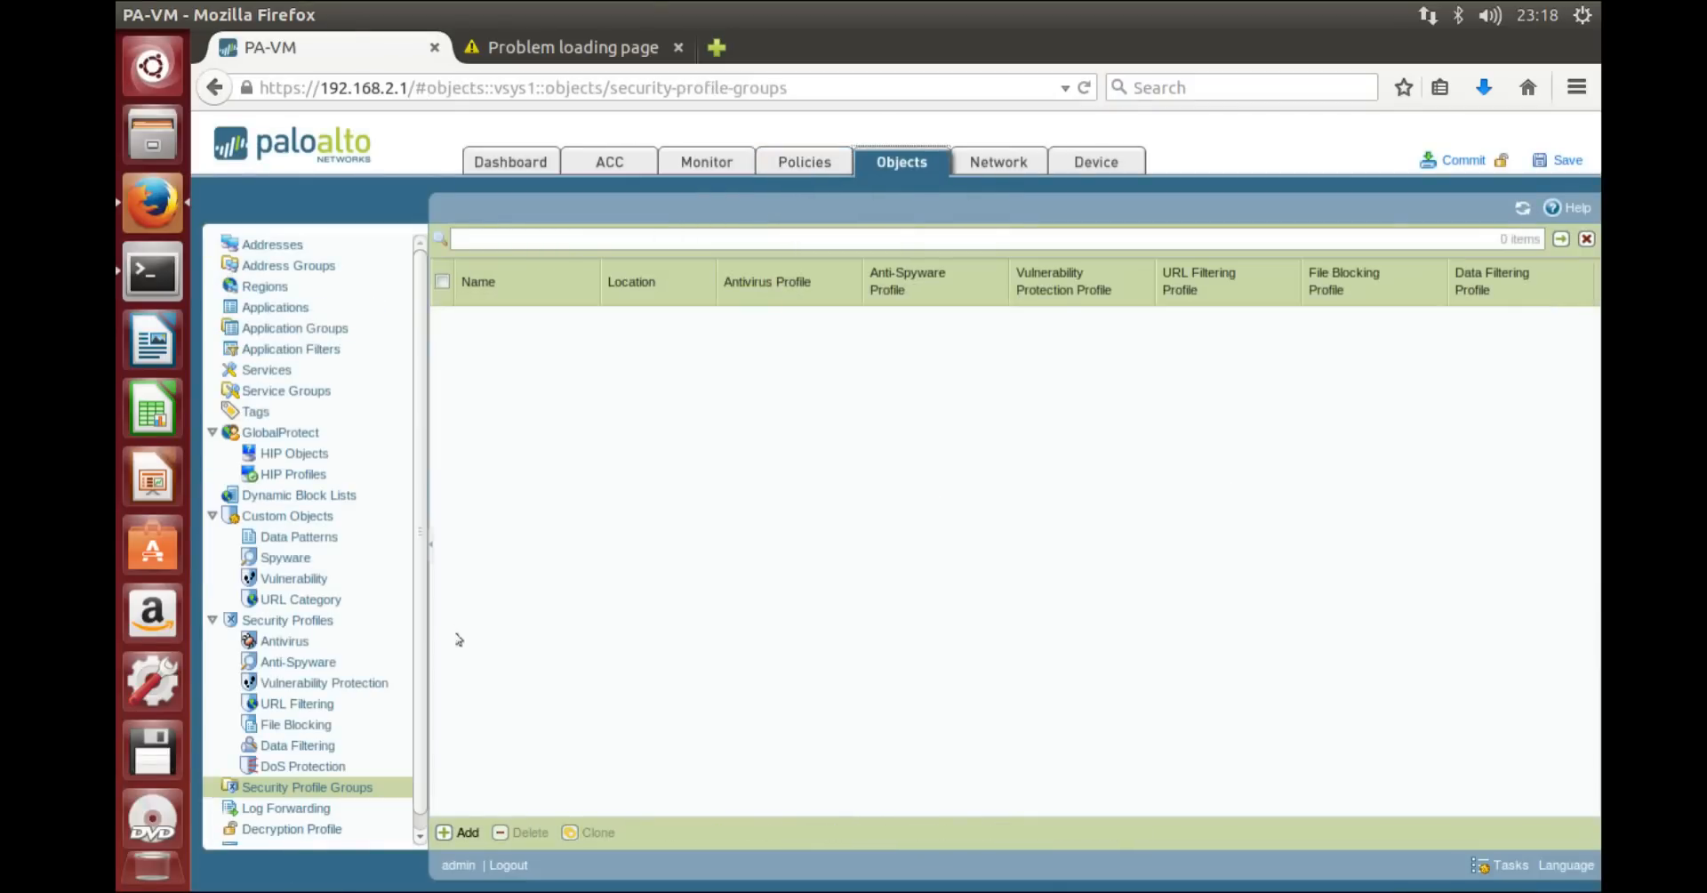
scroll(419, 667, down, 1)
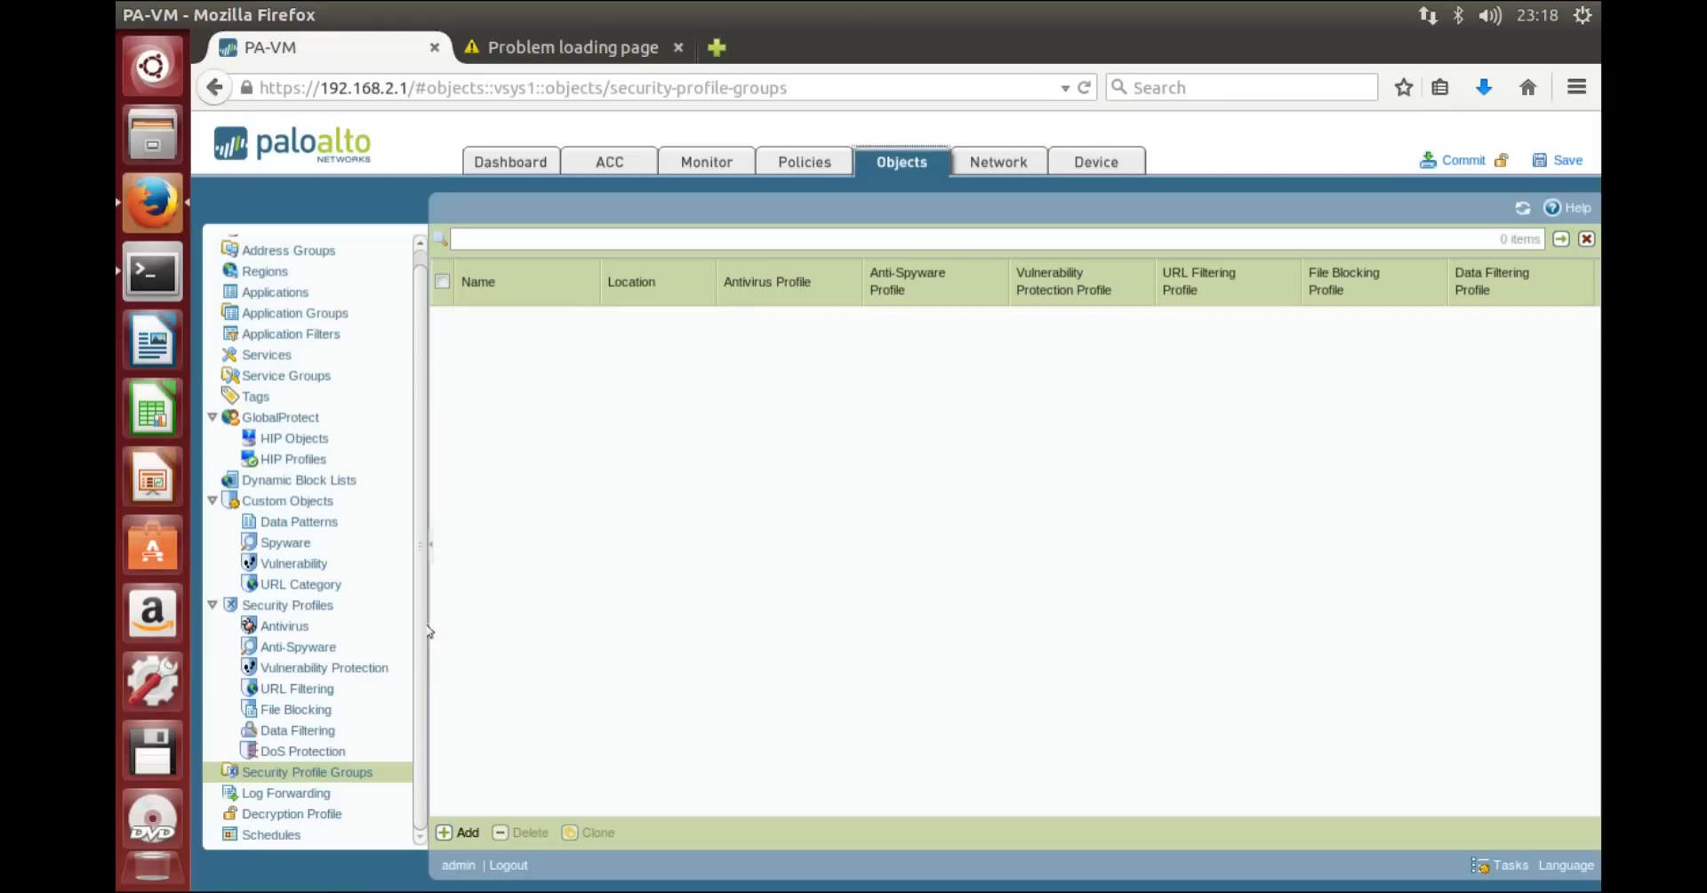
click(257, 628)
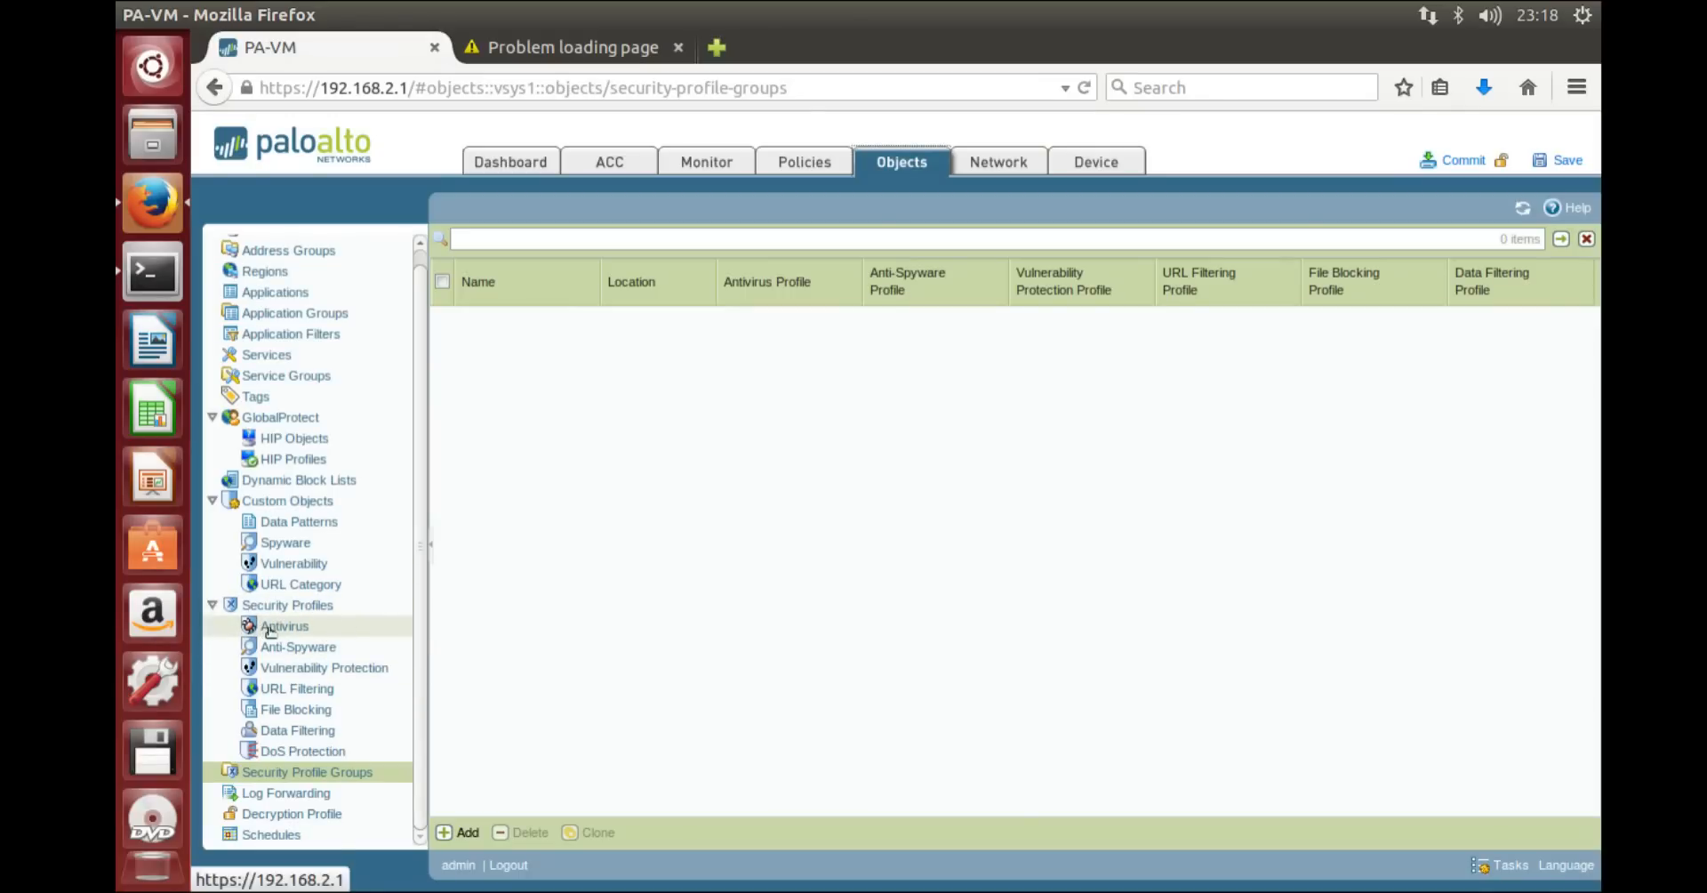
click(310, 648)
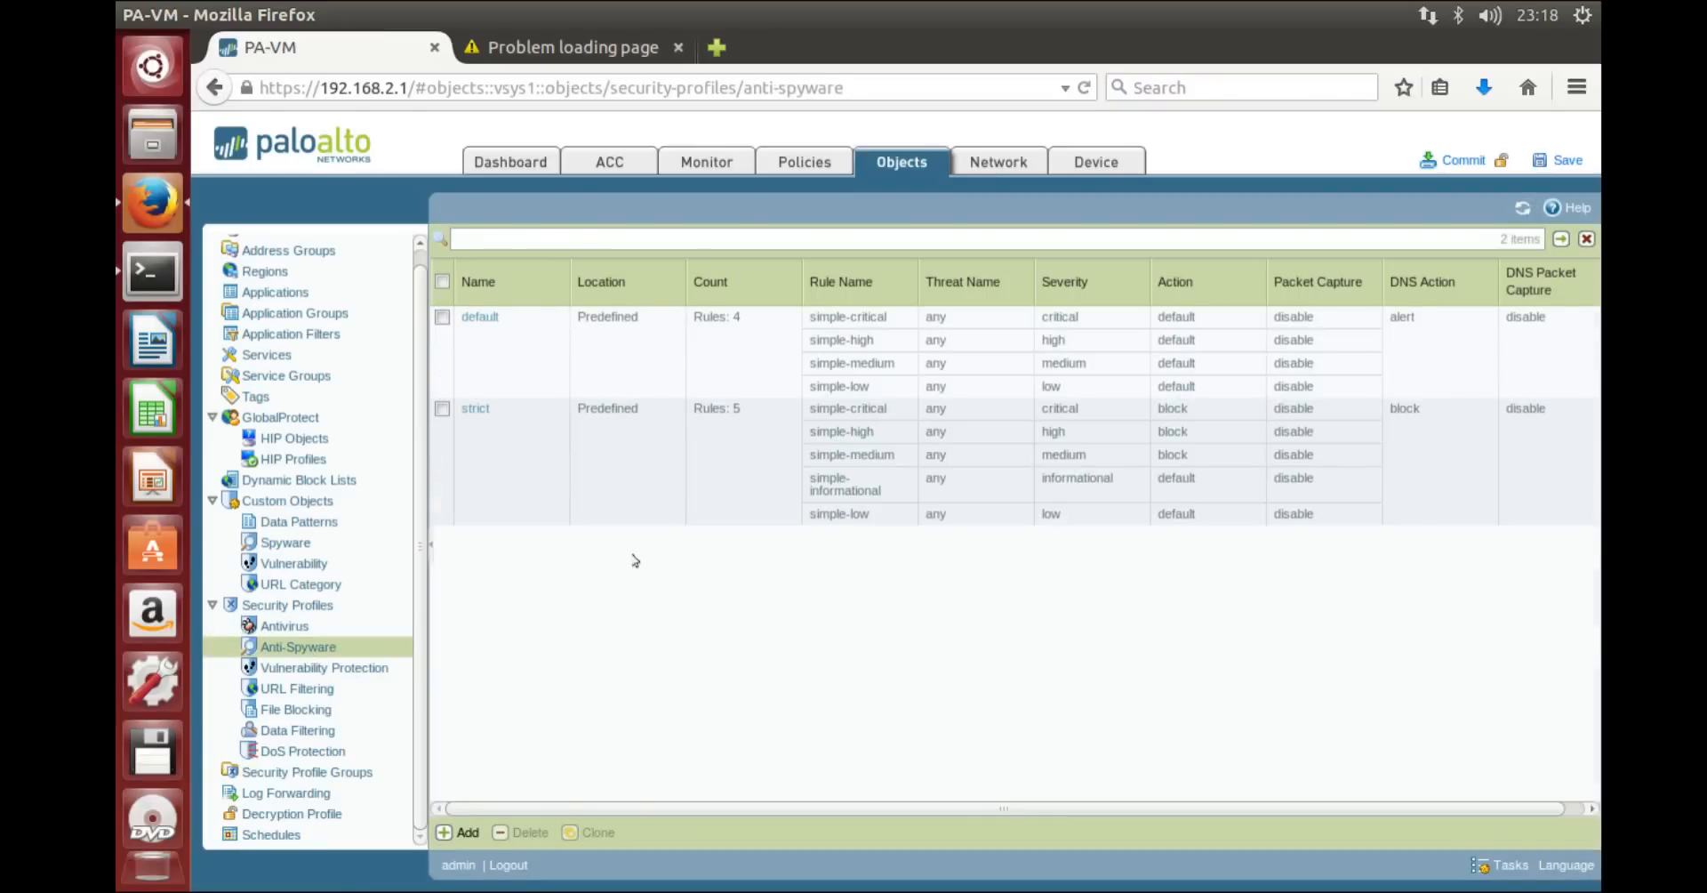
click(320, 673)
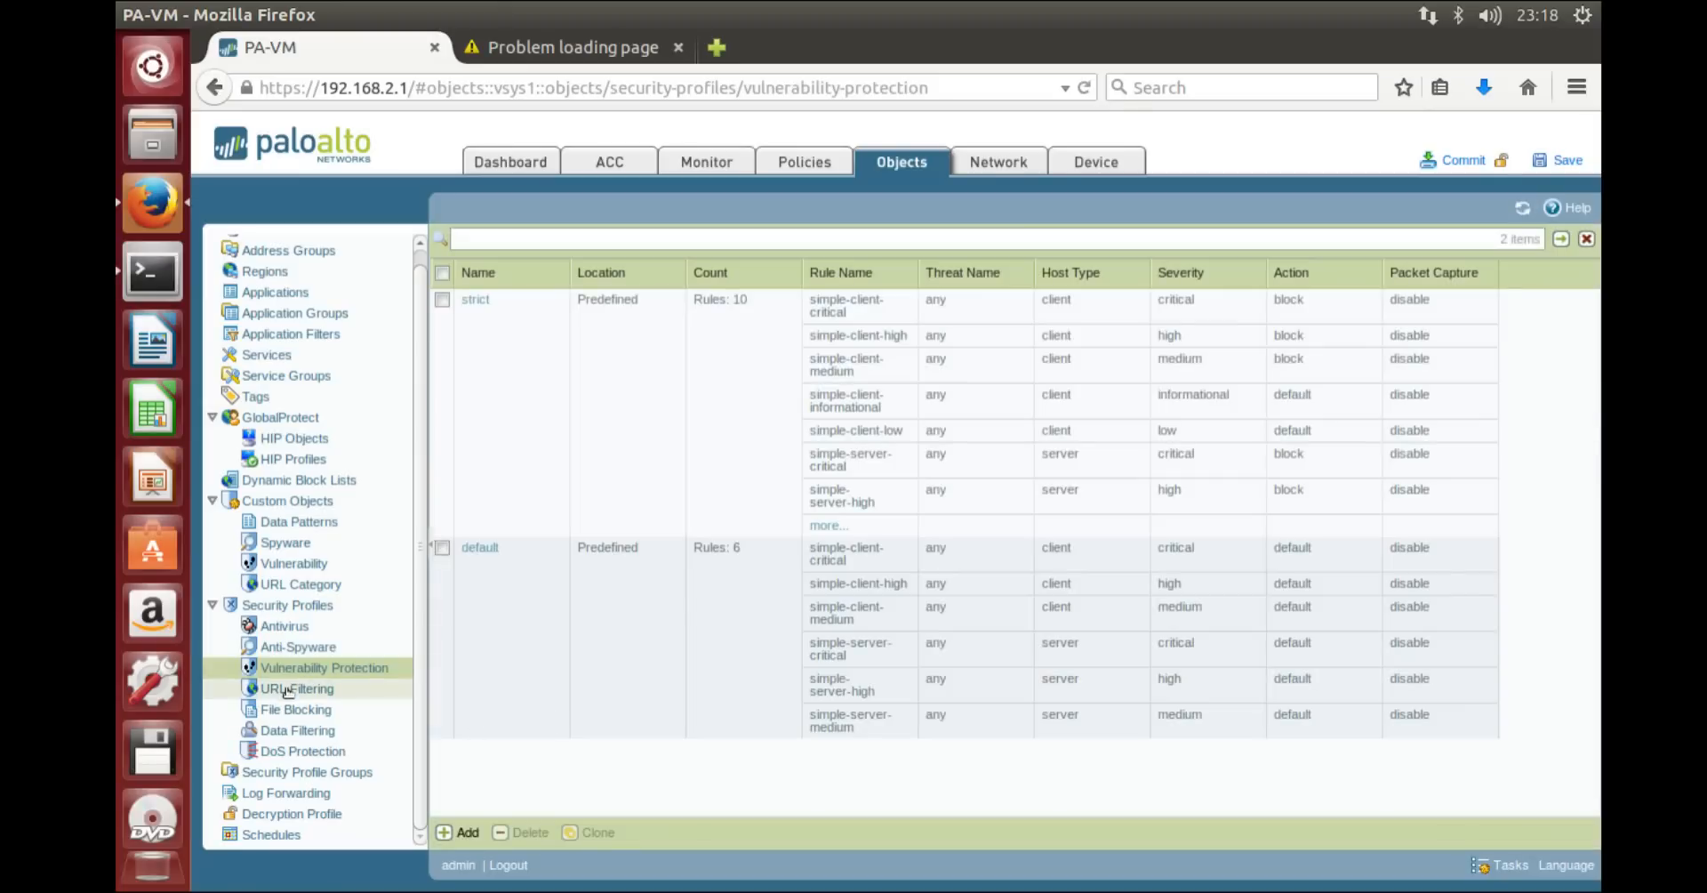
click(287, 690)
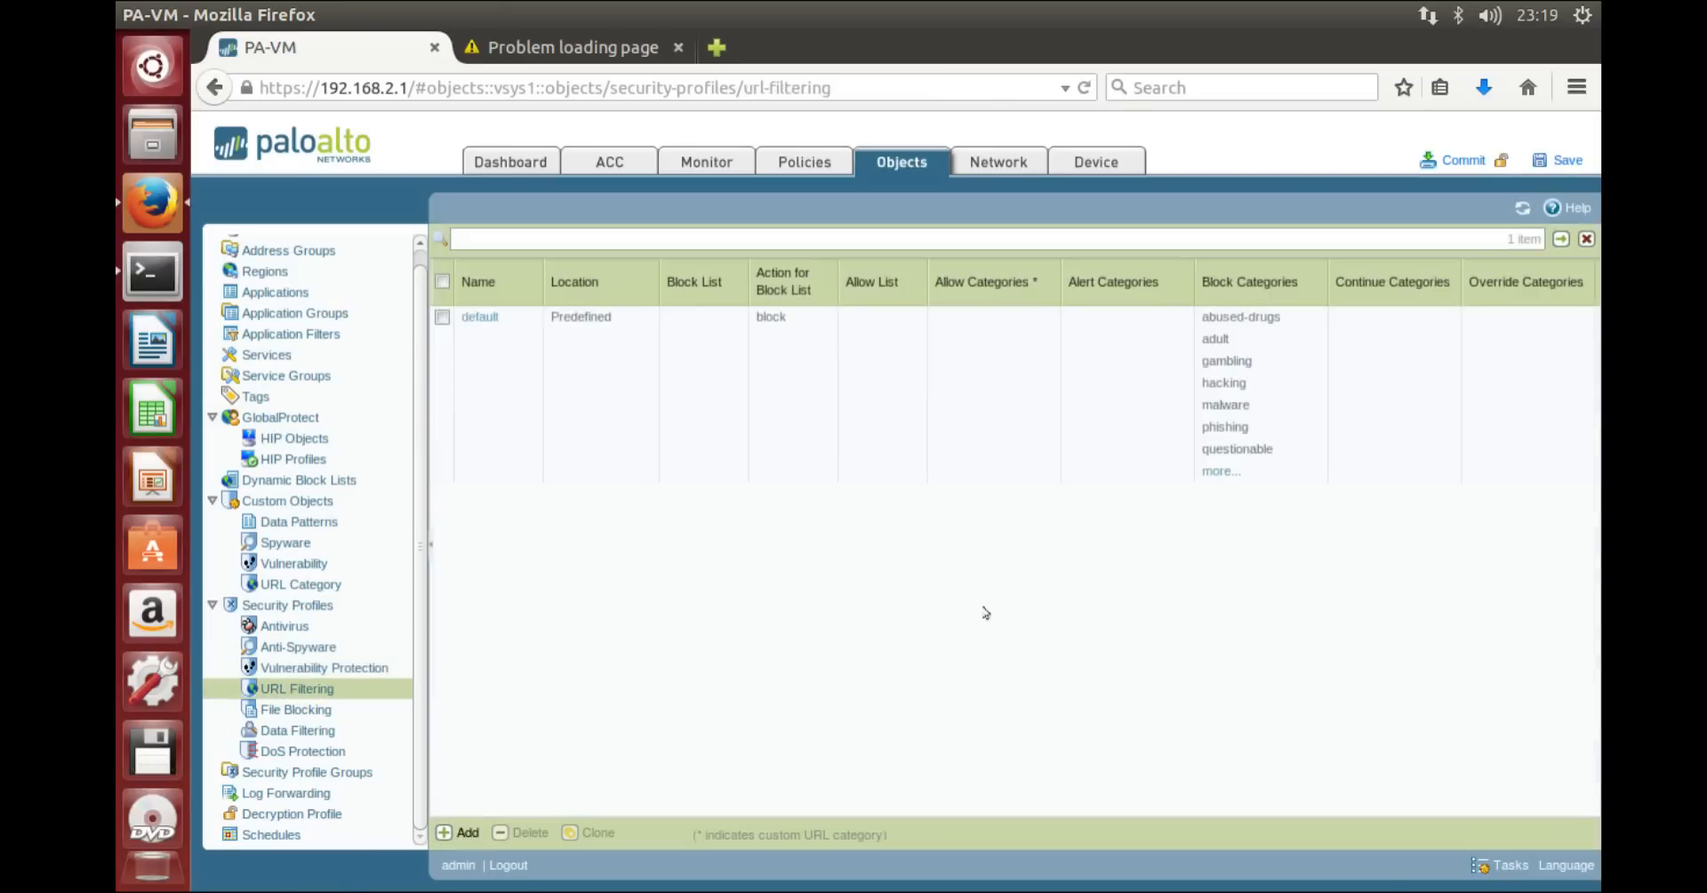
click(299, 716)
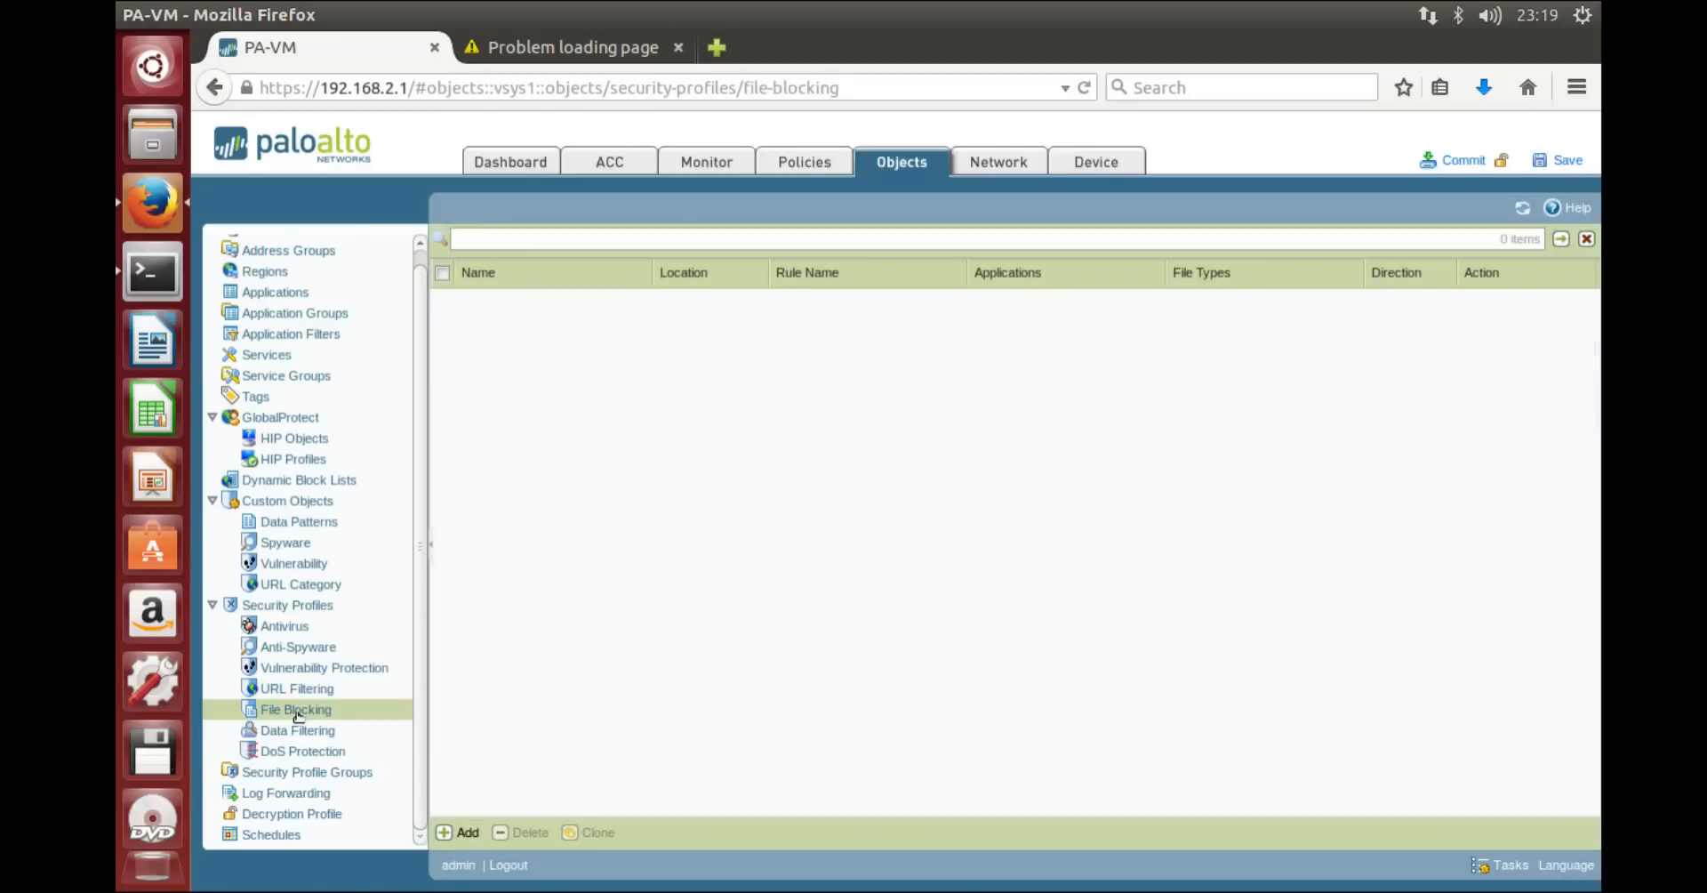
click(303, 730)
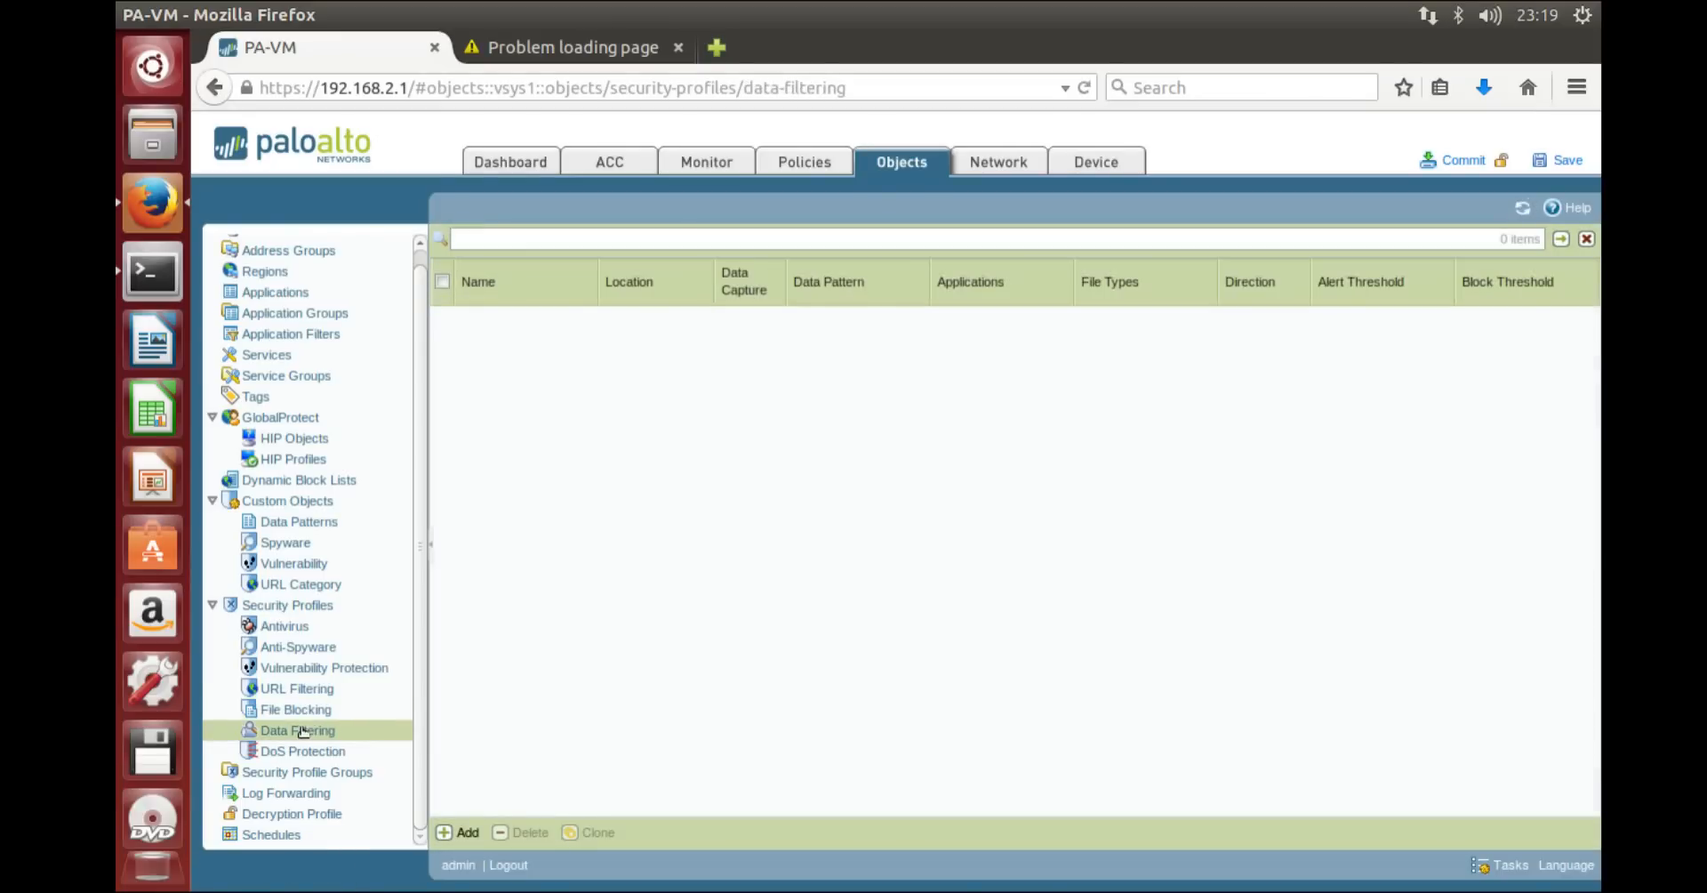
click(322, 754)
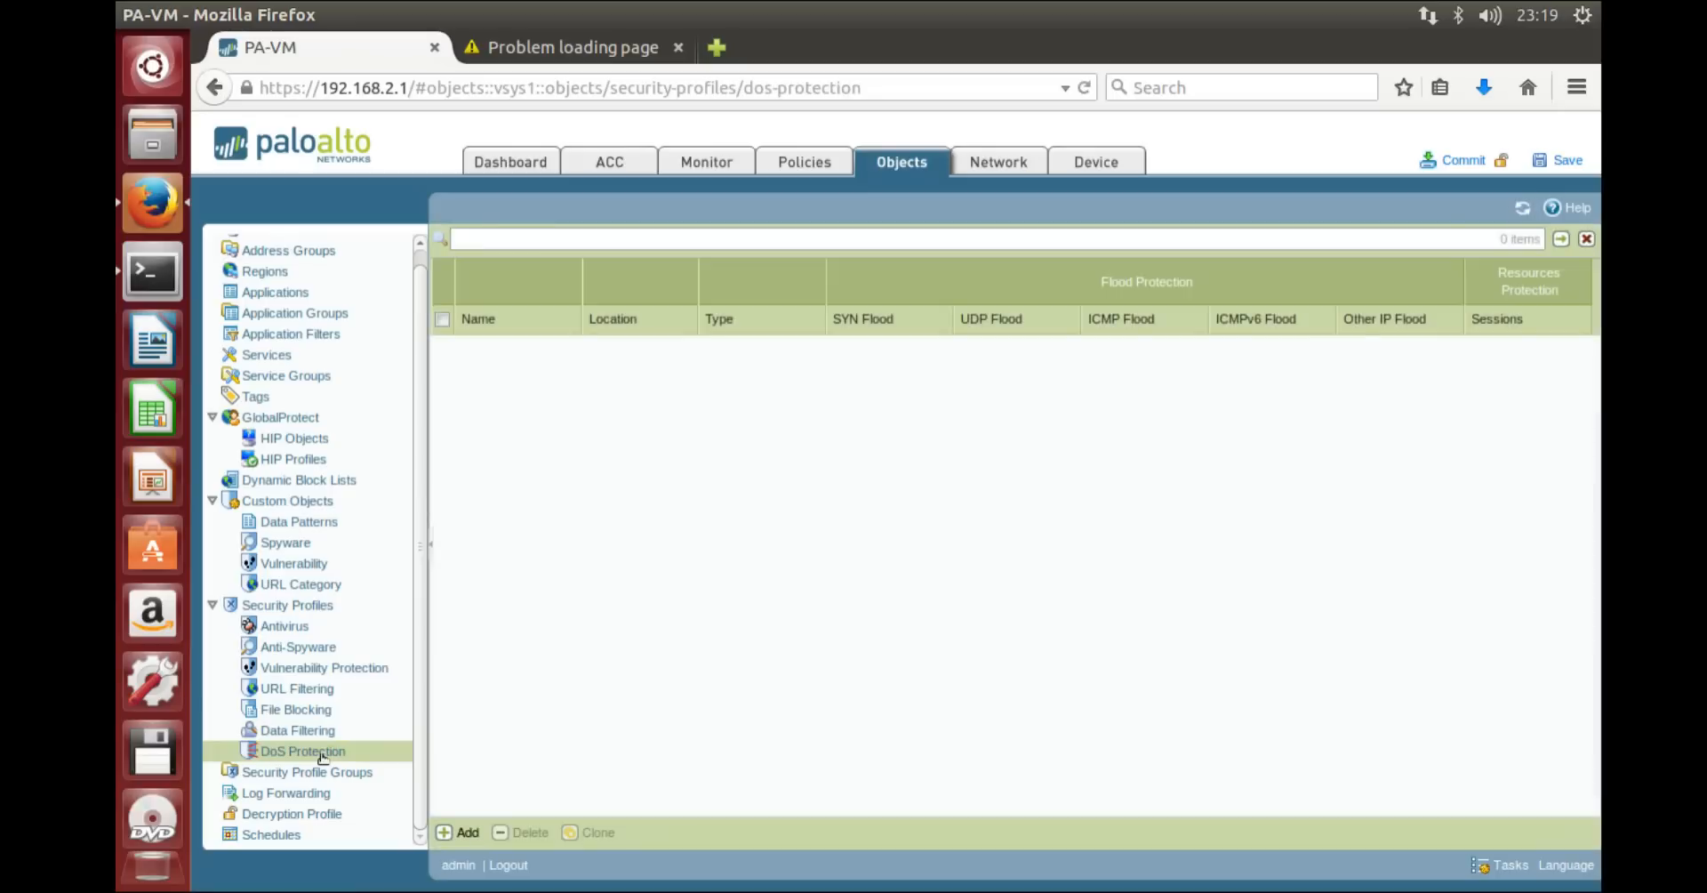
click(281, 627)
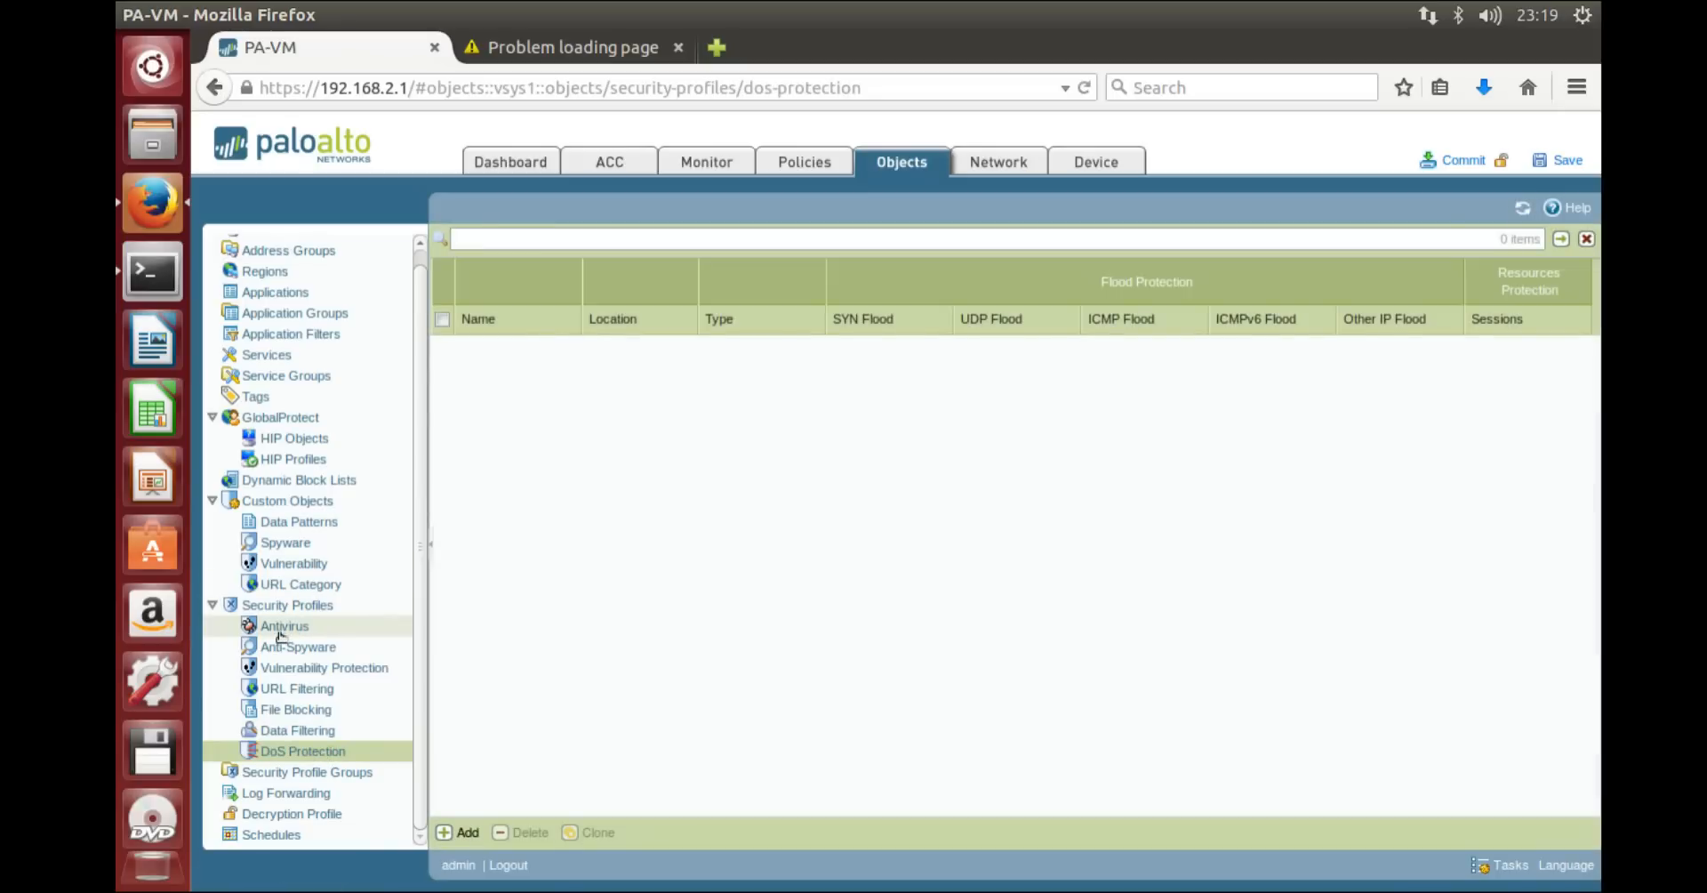
Step: Open TEST-RULE's action settings and disable logging at session start
click(796, 164)
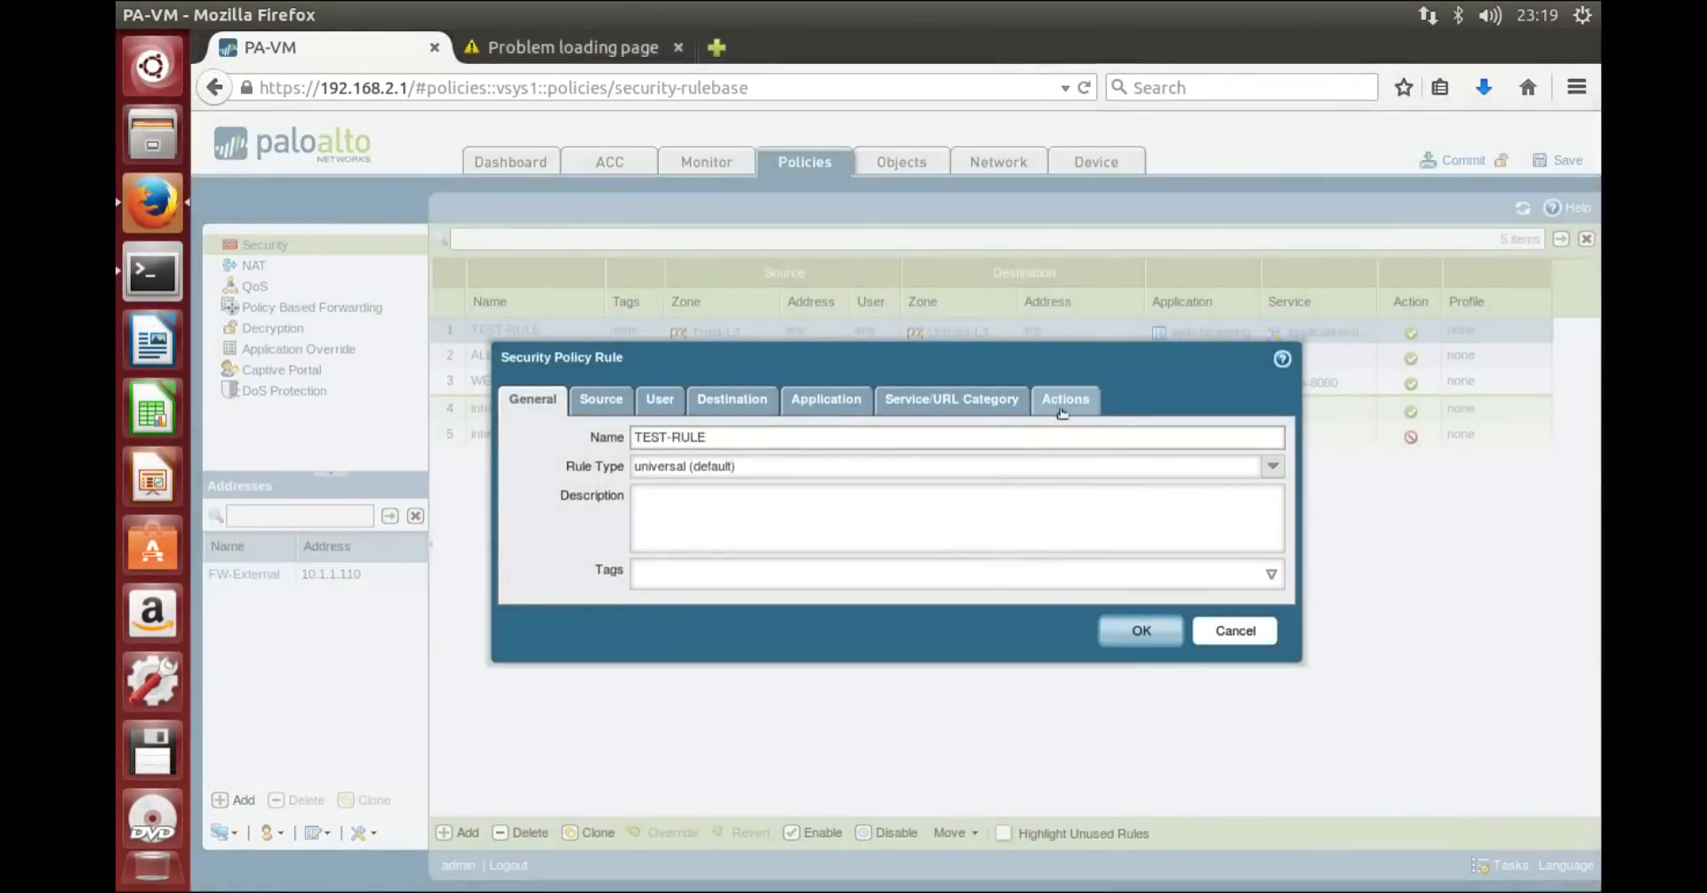
click(1064, 407)
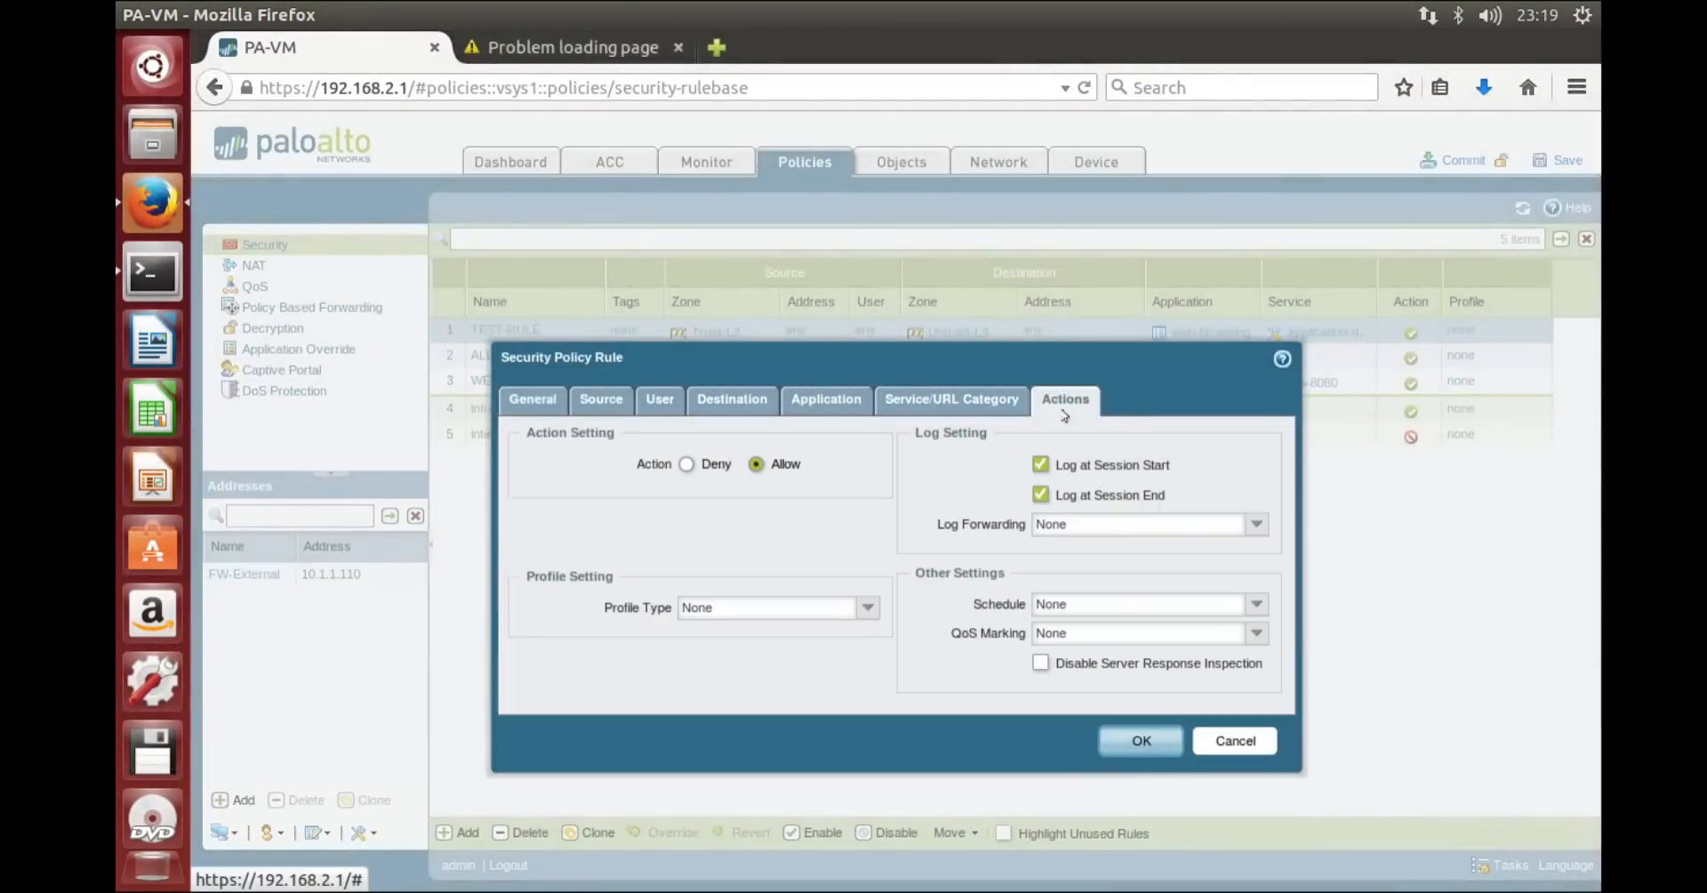
click(1040, 465)
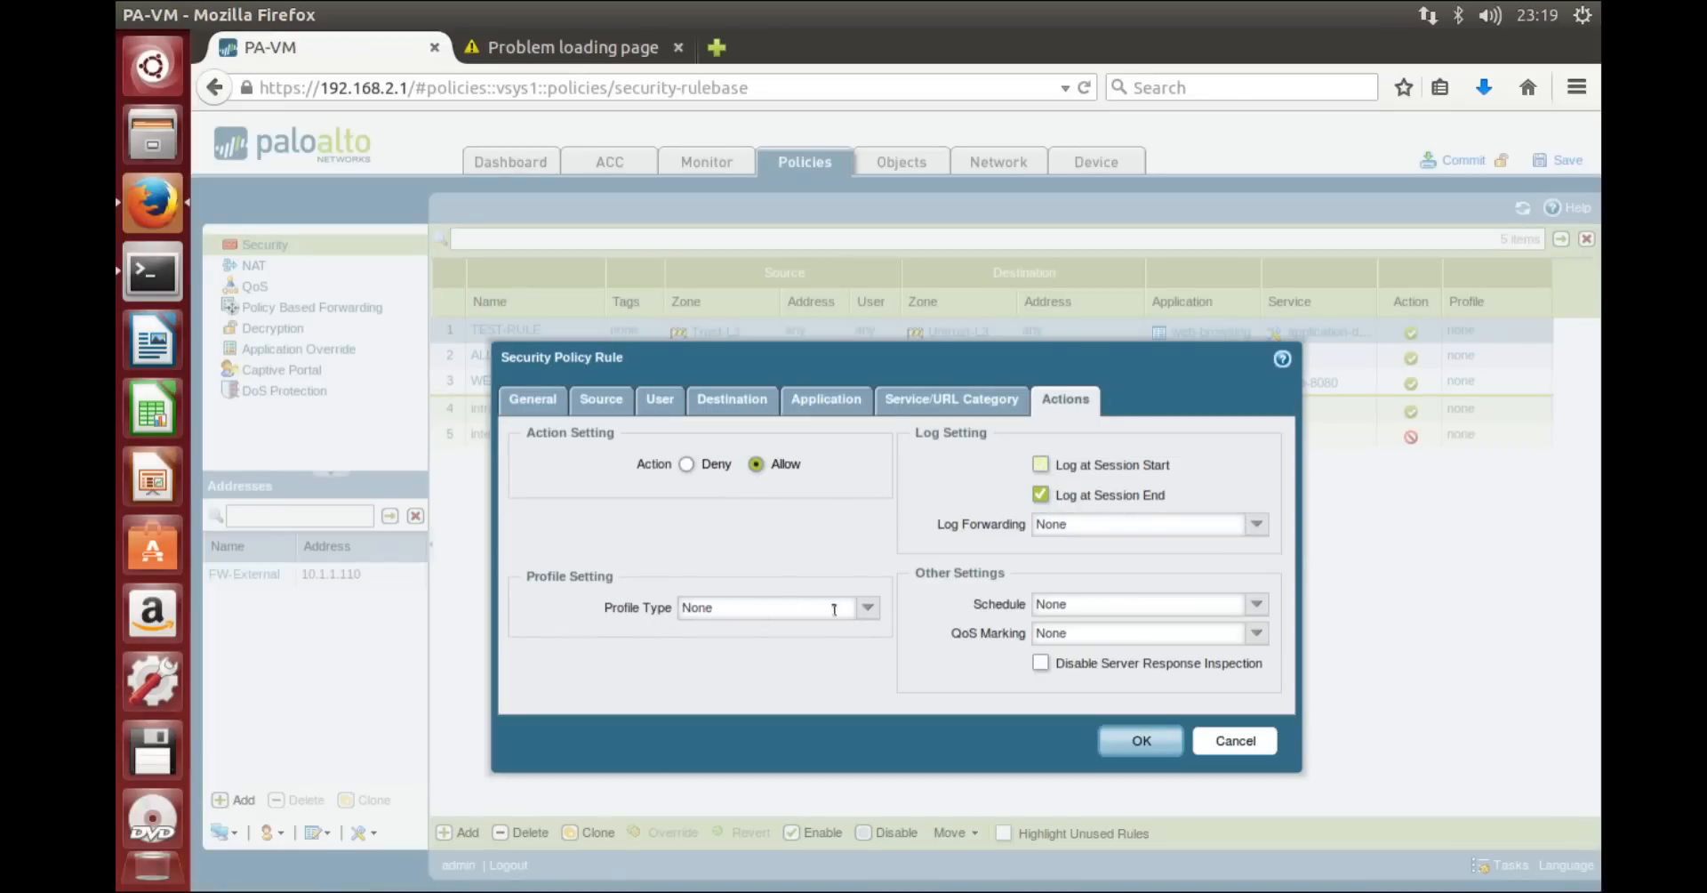
Step: Set TEST-RULE's profile type to Profiles and assign the default Antivirus, Vulnerability Protection, Anti-Spyware and URL Filtering profiles
click(868, 608)
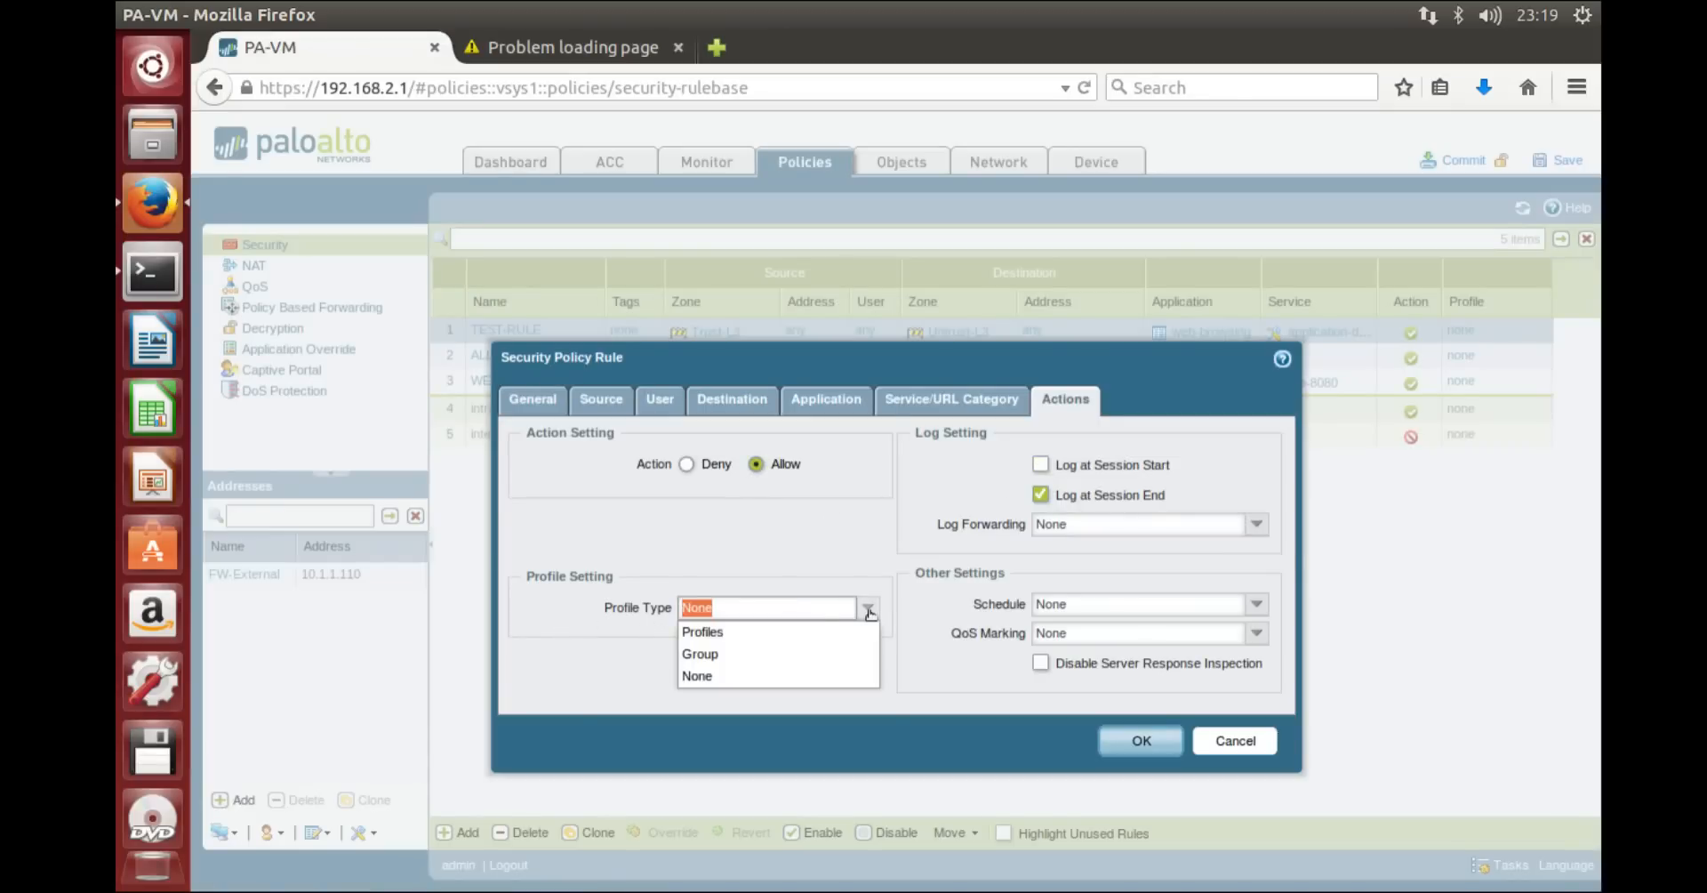
click(795, 631)
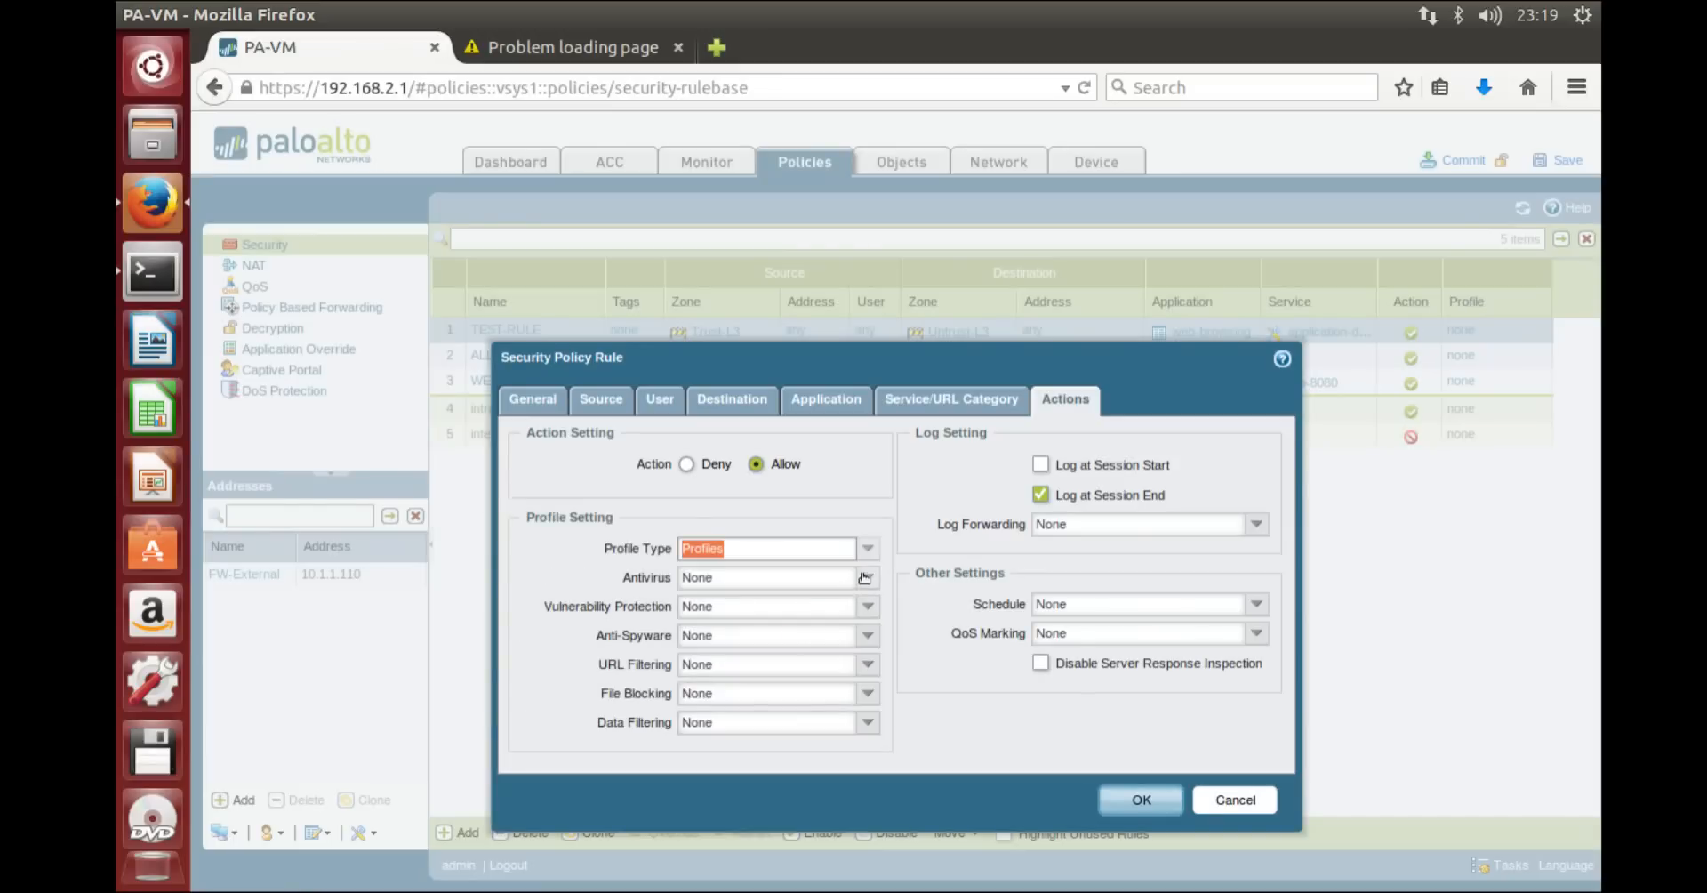
click(864, 580)
click(809, 625)
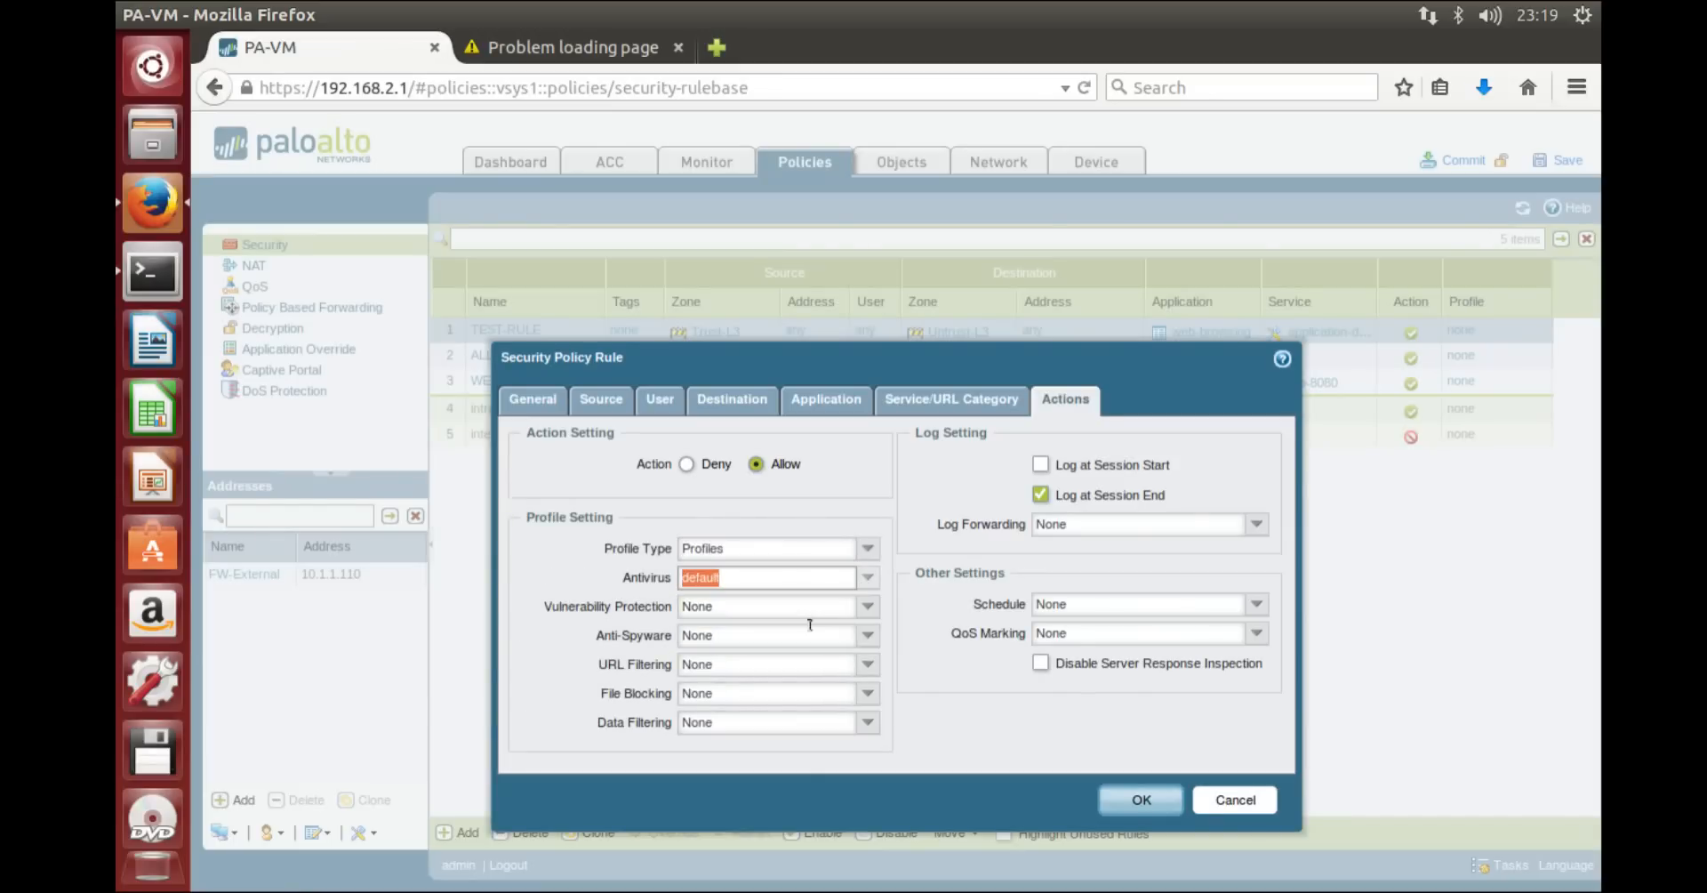
click(867, 607)
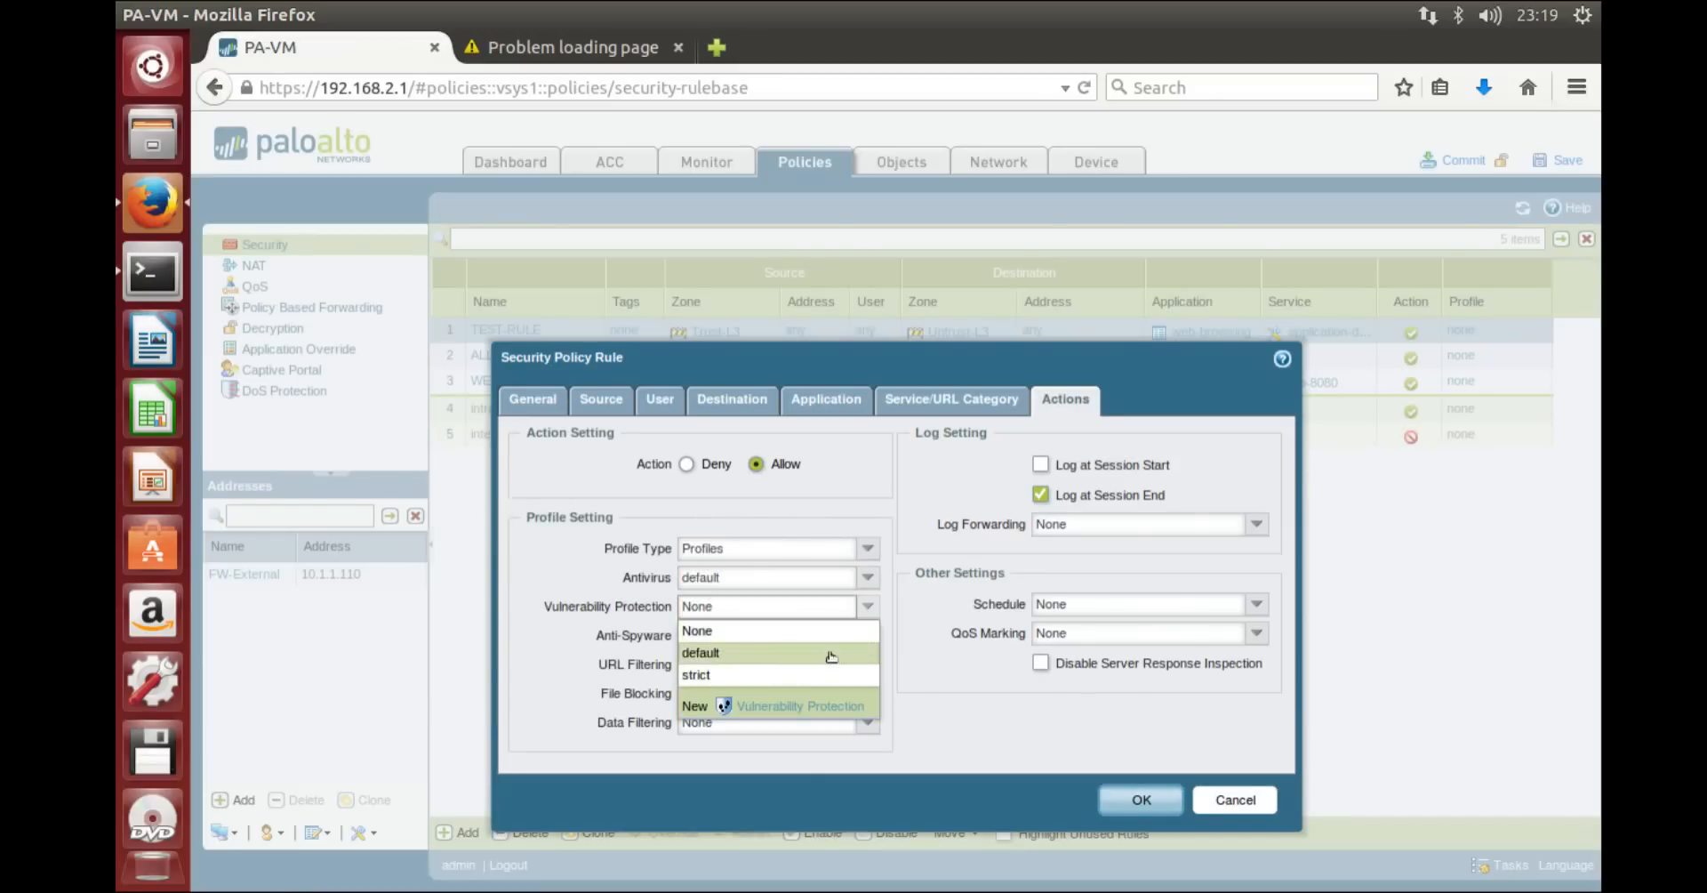
click(836, 654)
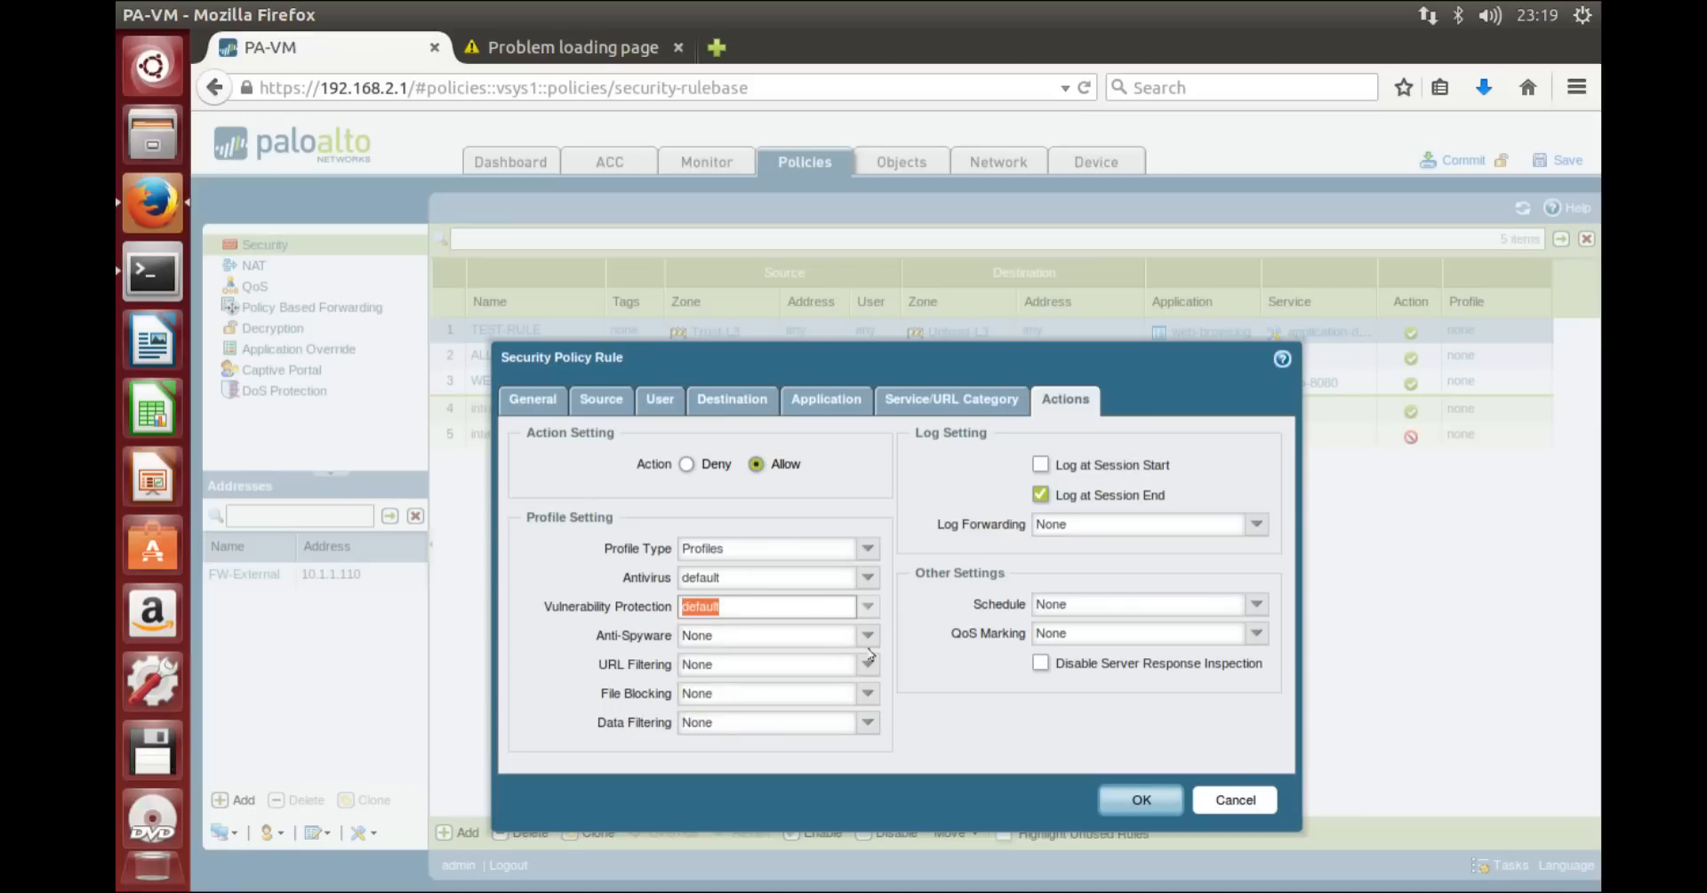
click(867, 635)
click(838, 683)
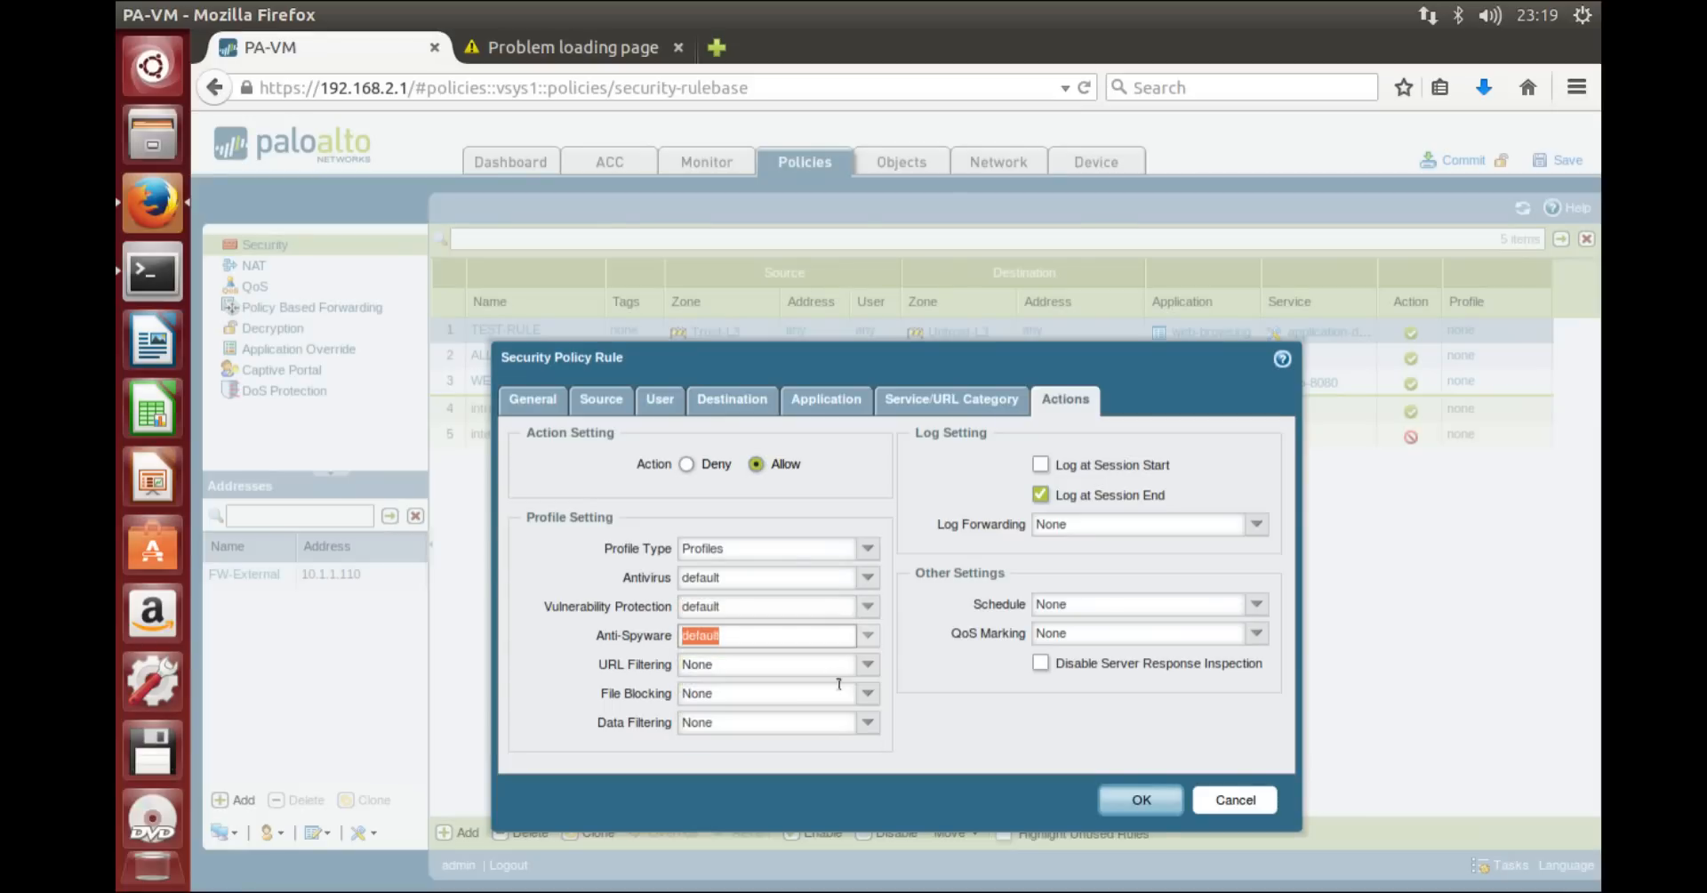
click(866, 664)
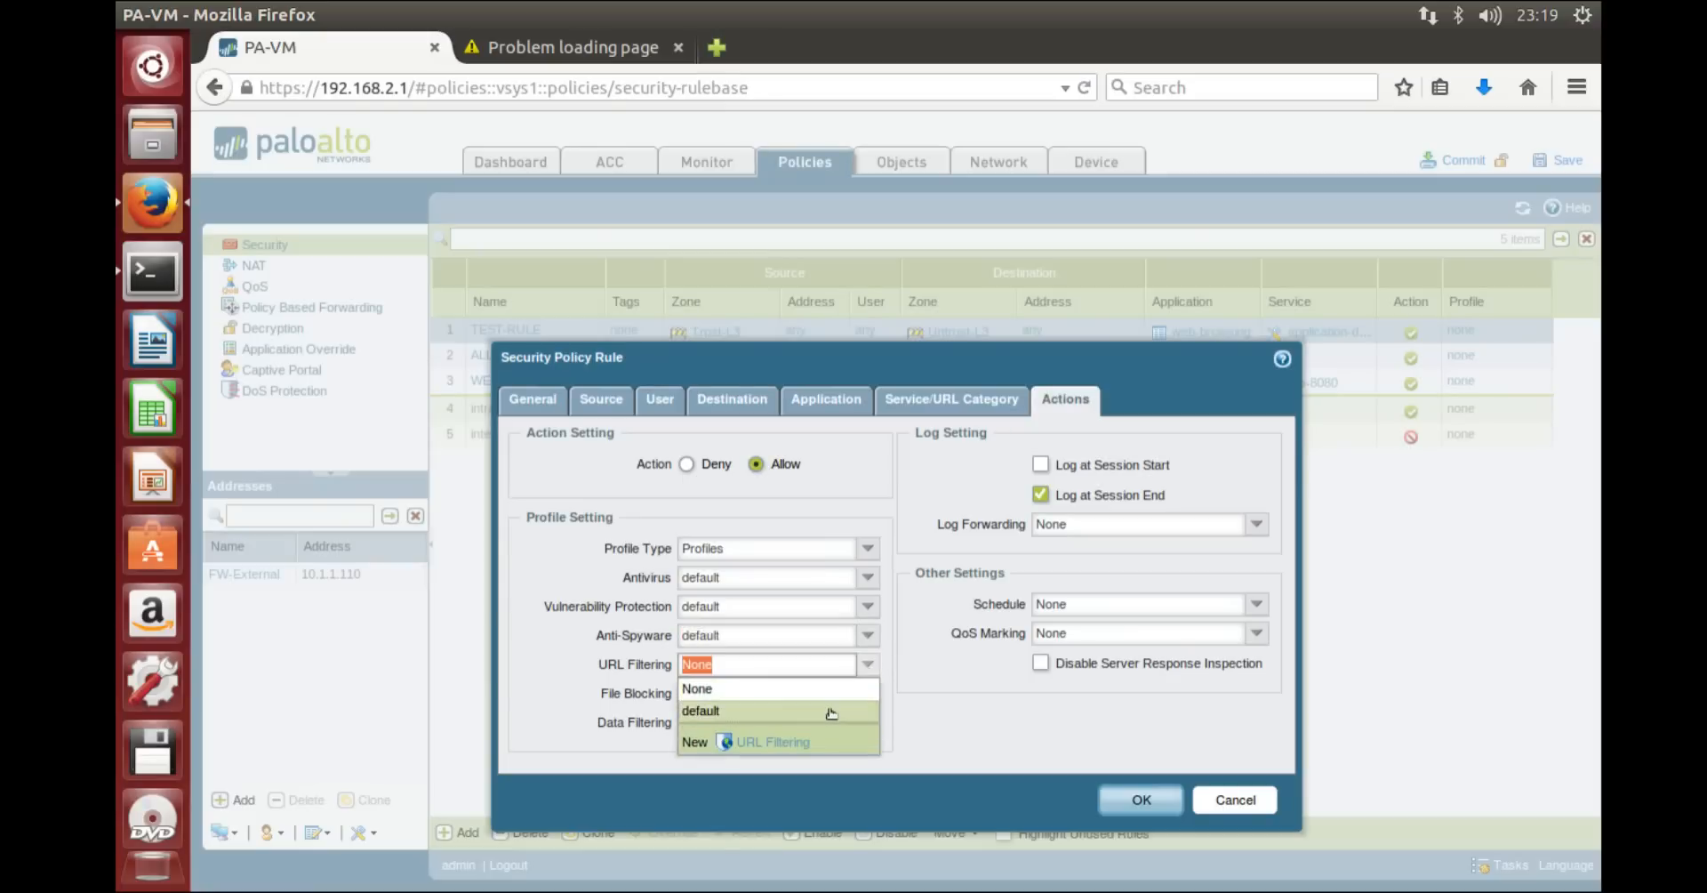
click(830, 708)
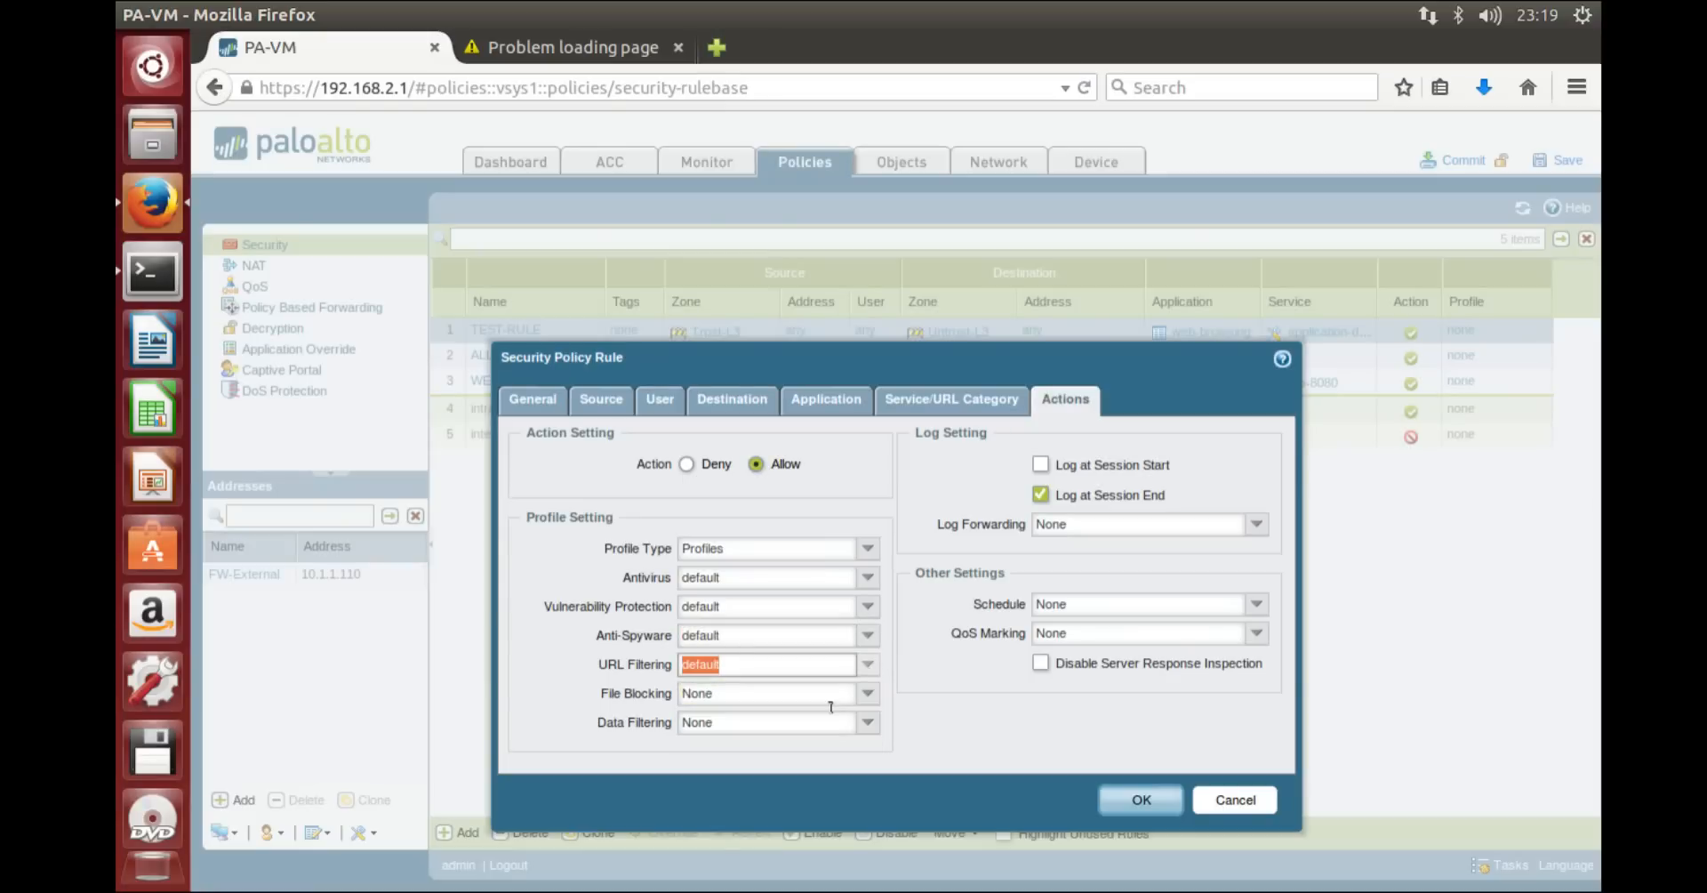
click(1131, 804)
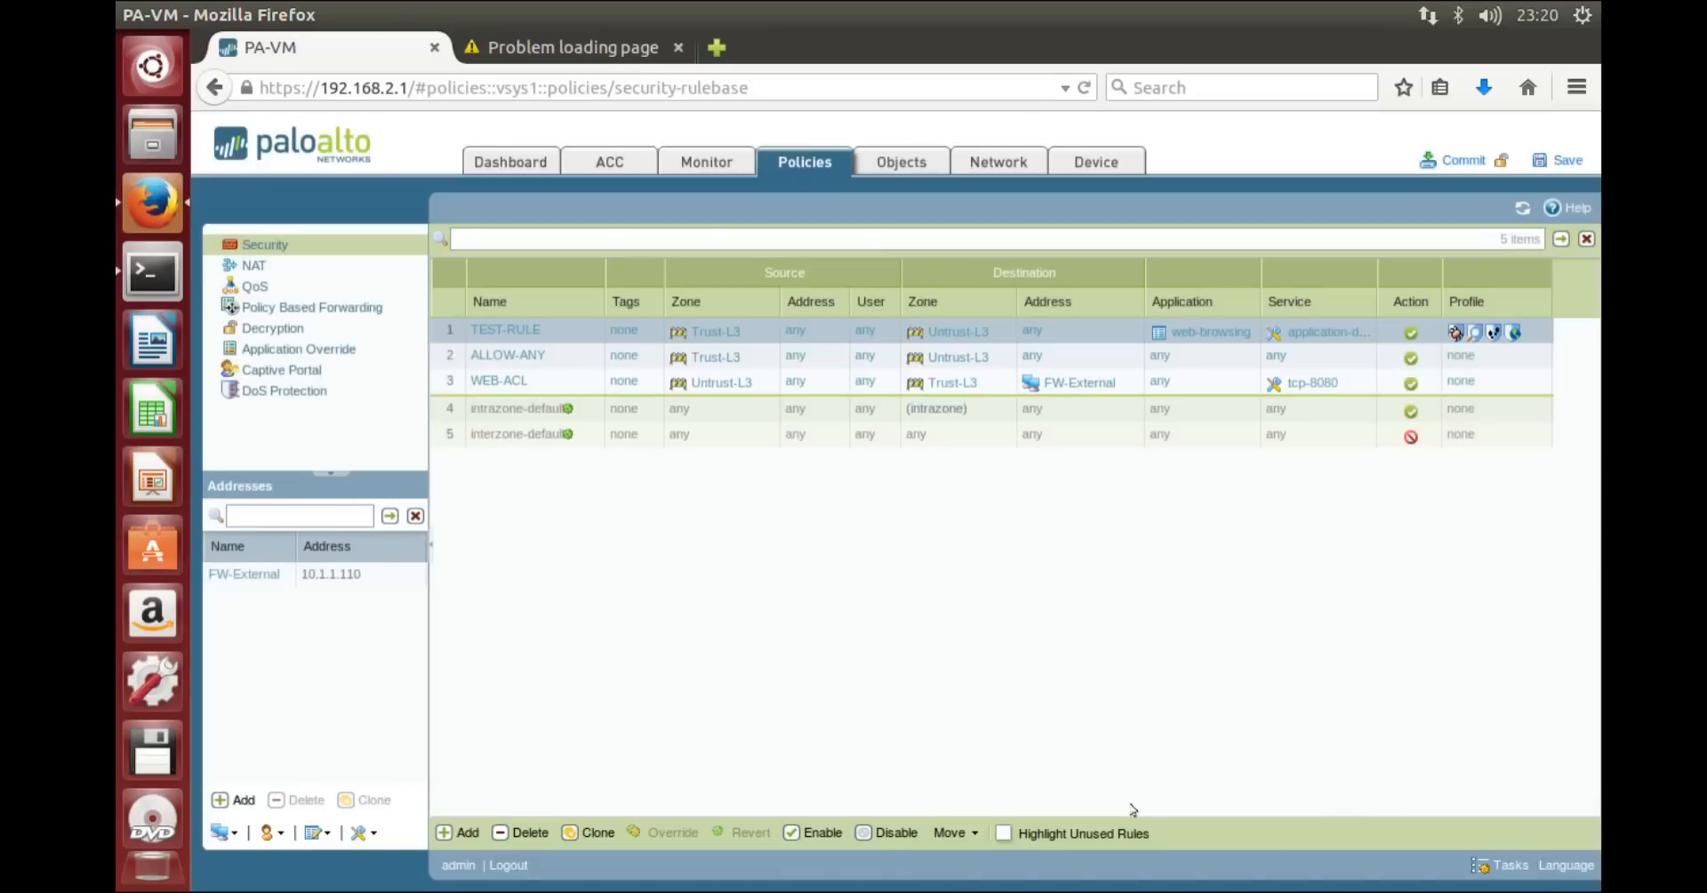
Step: Commit the updated security policy to the running configuration and close the commit report
click(1458, 161)
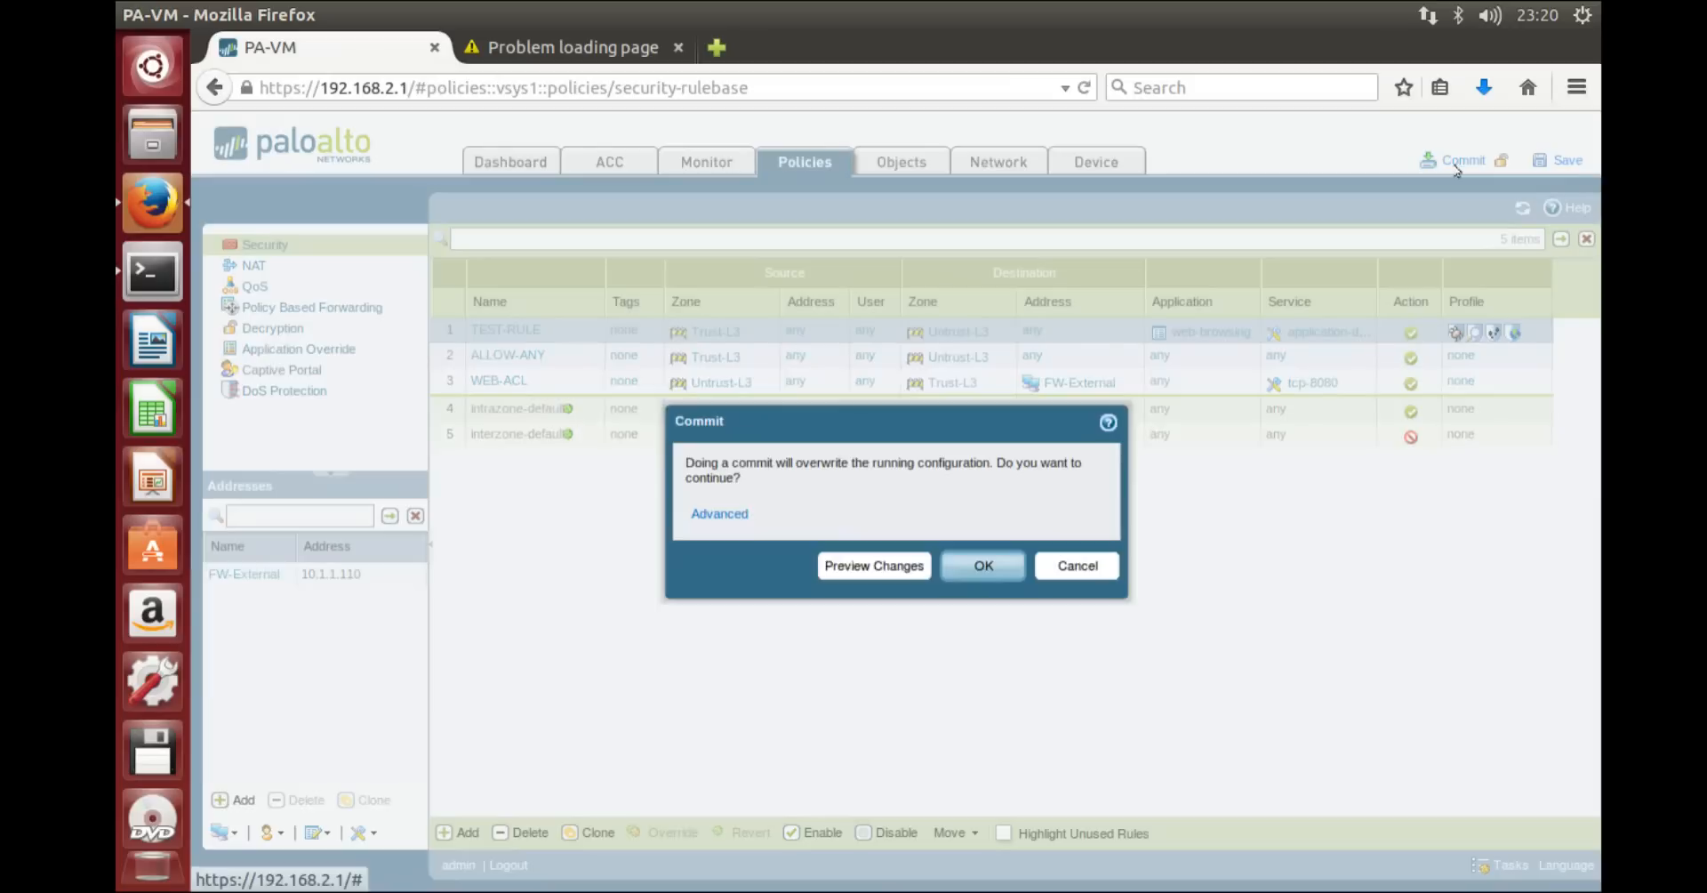
click(969, 578)
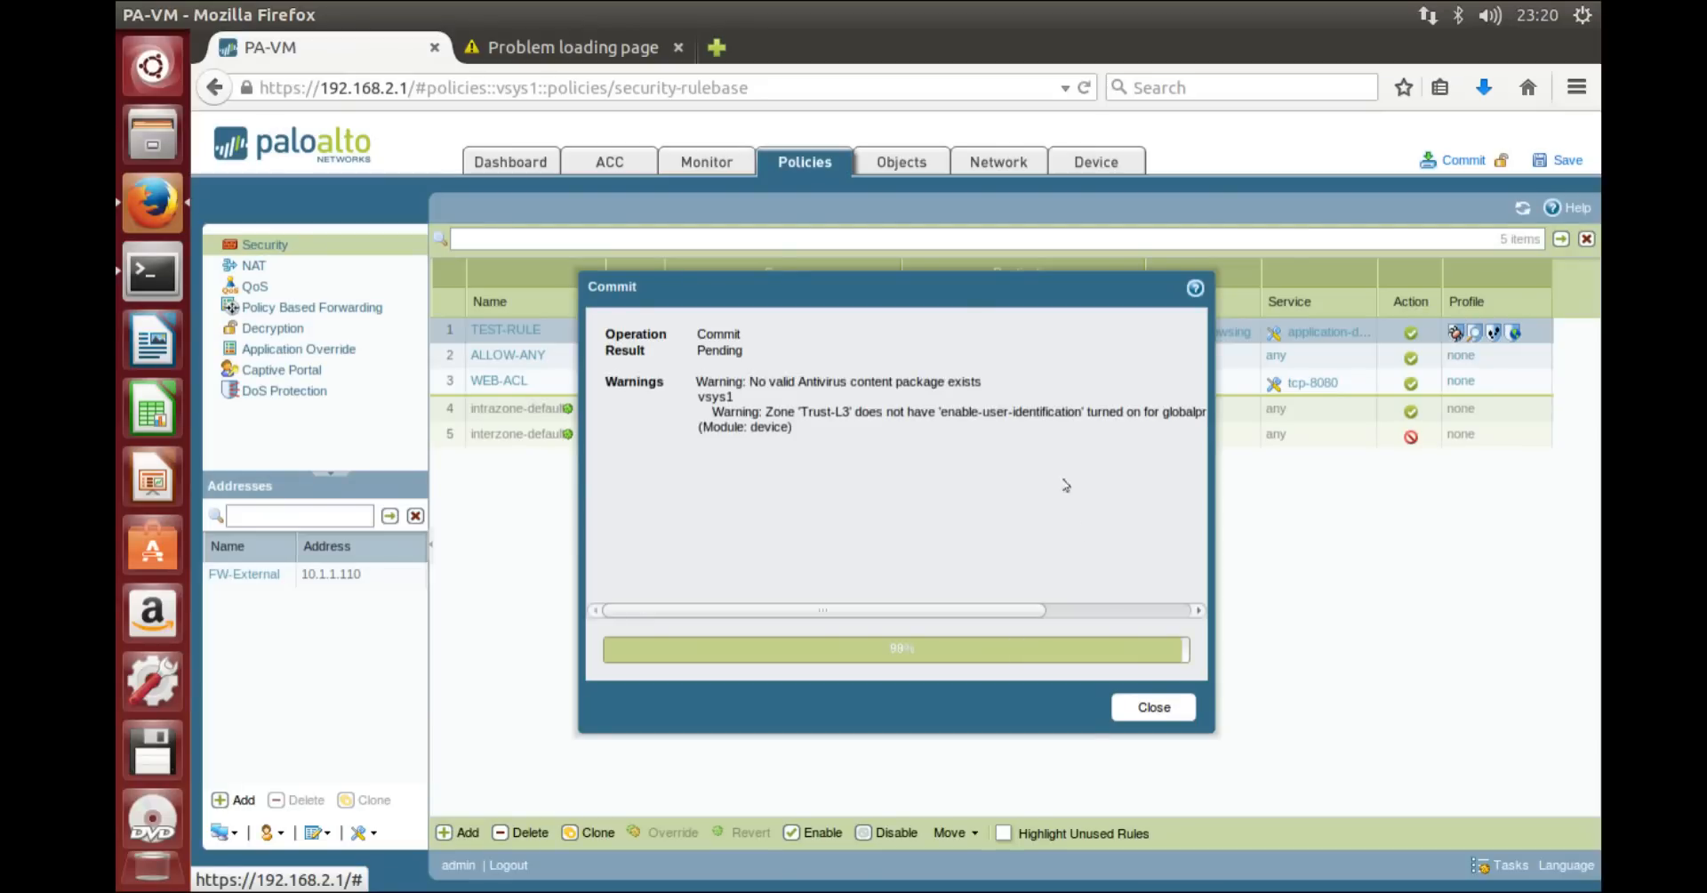
click(1152, 708)
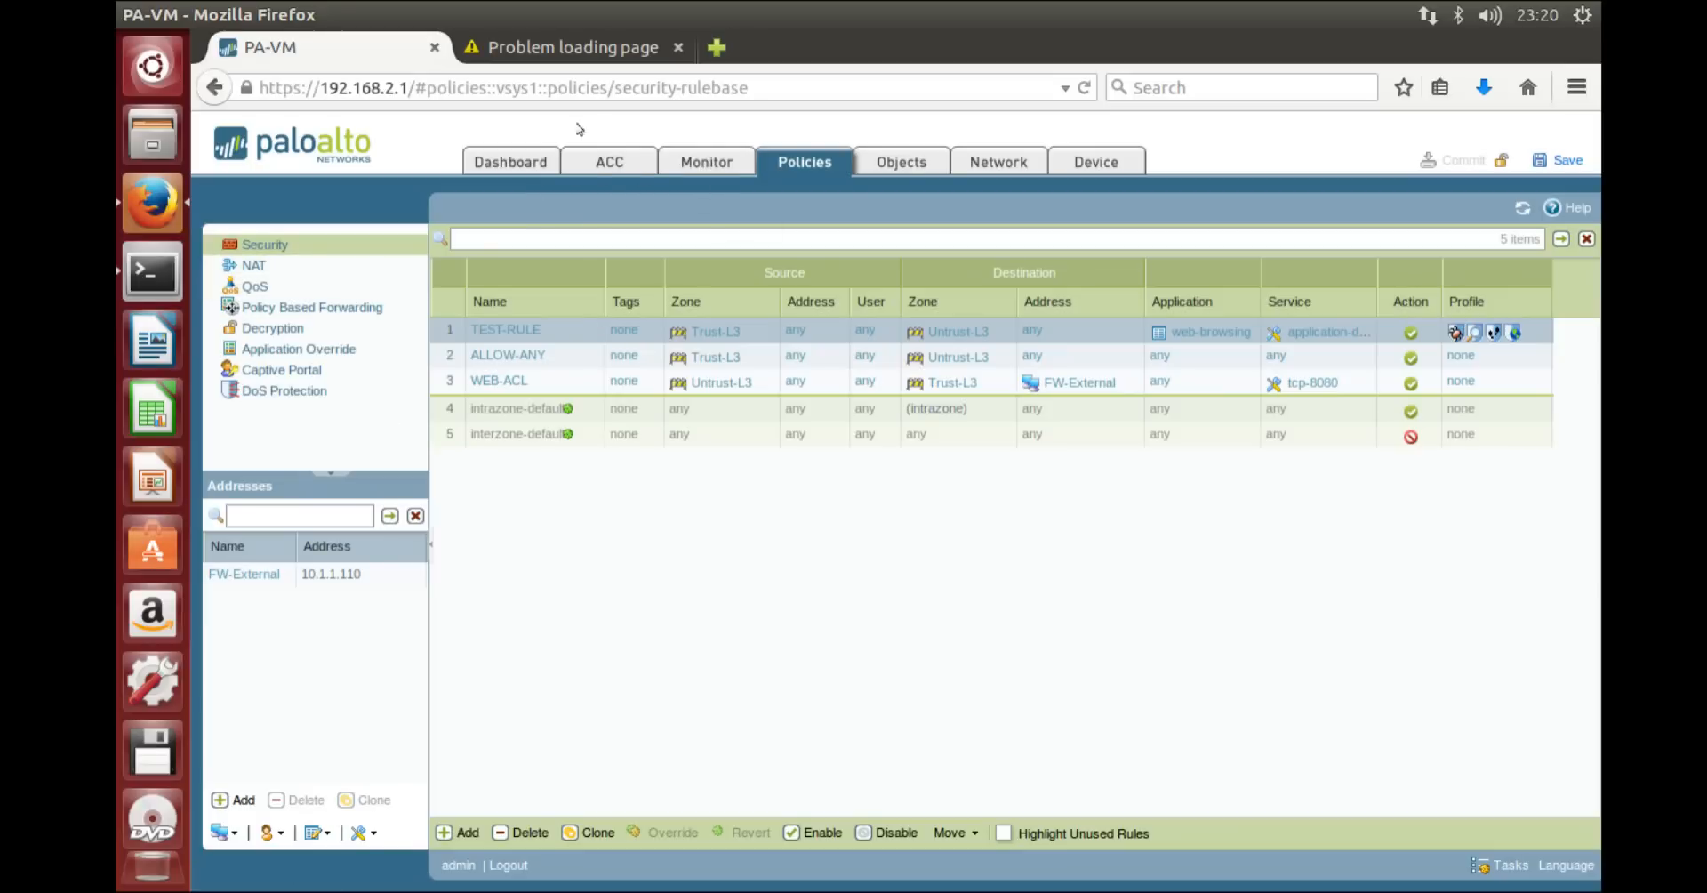
Step: Enable user identification on the Trust-L3 zone in the network zones
click(983, 164)
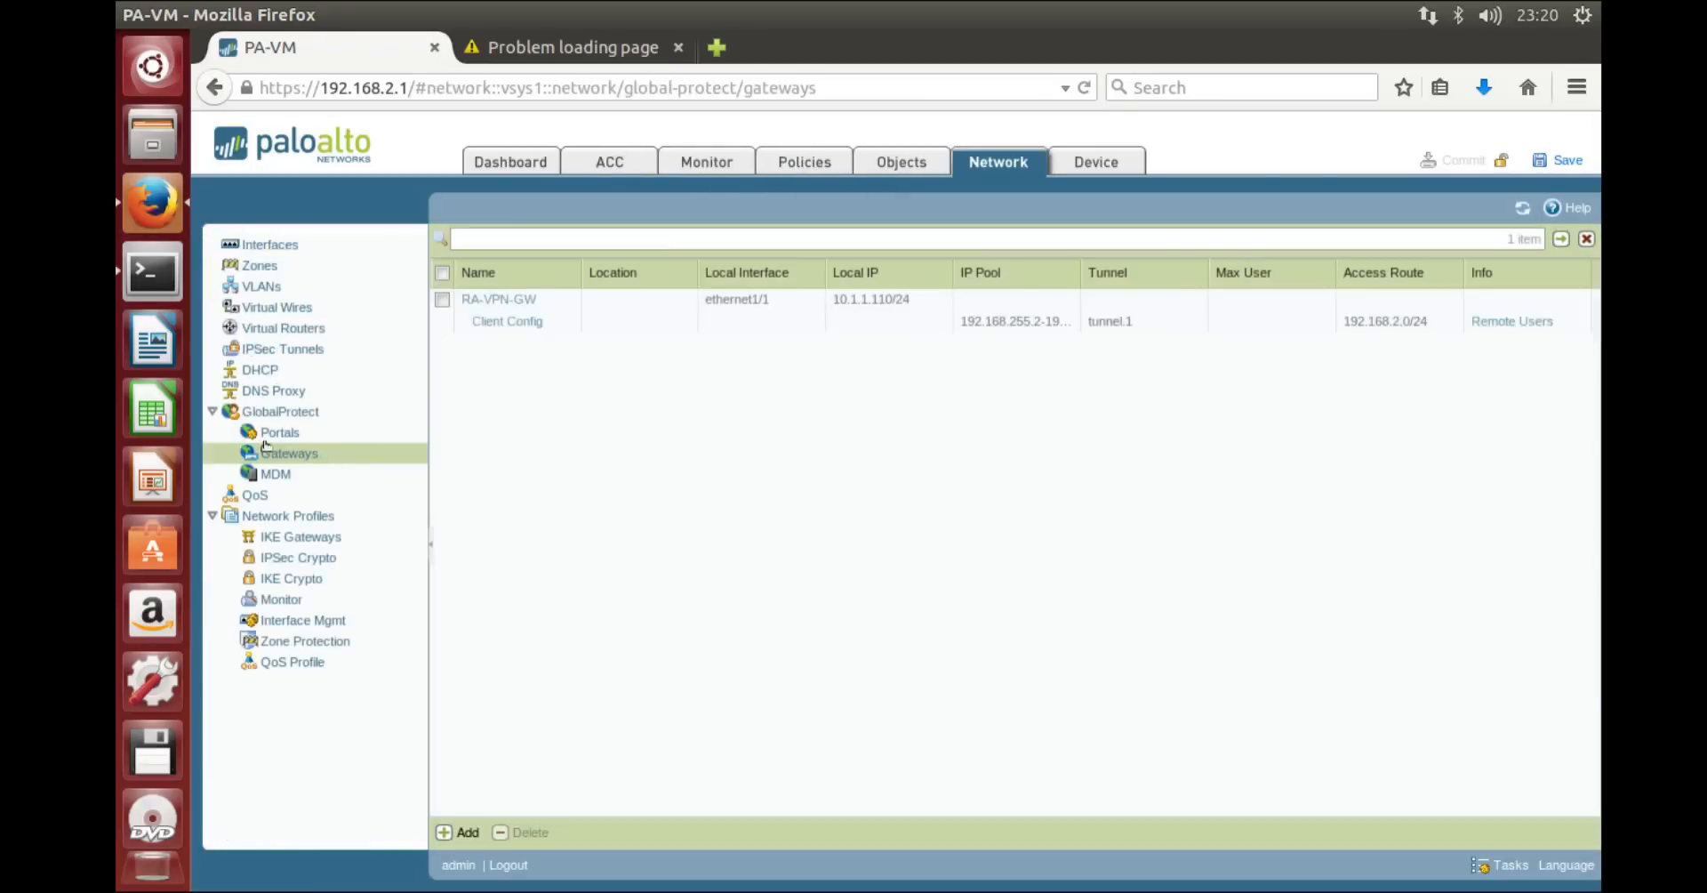
click(260, 269)
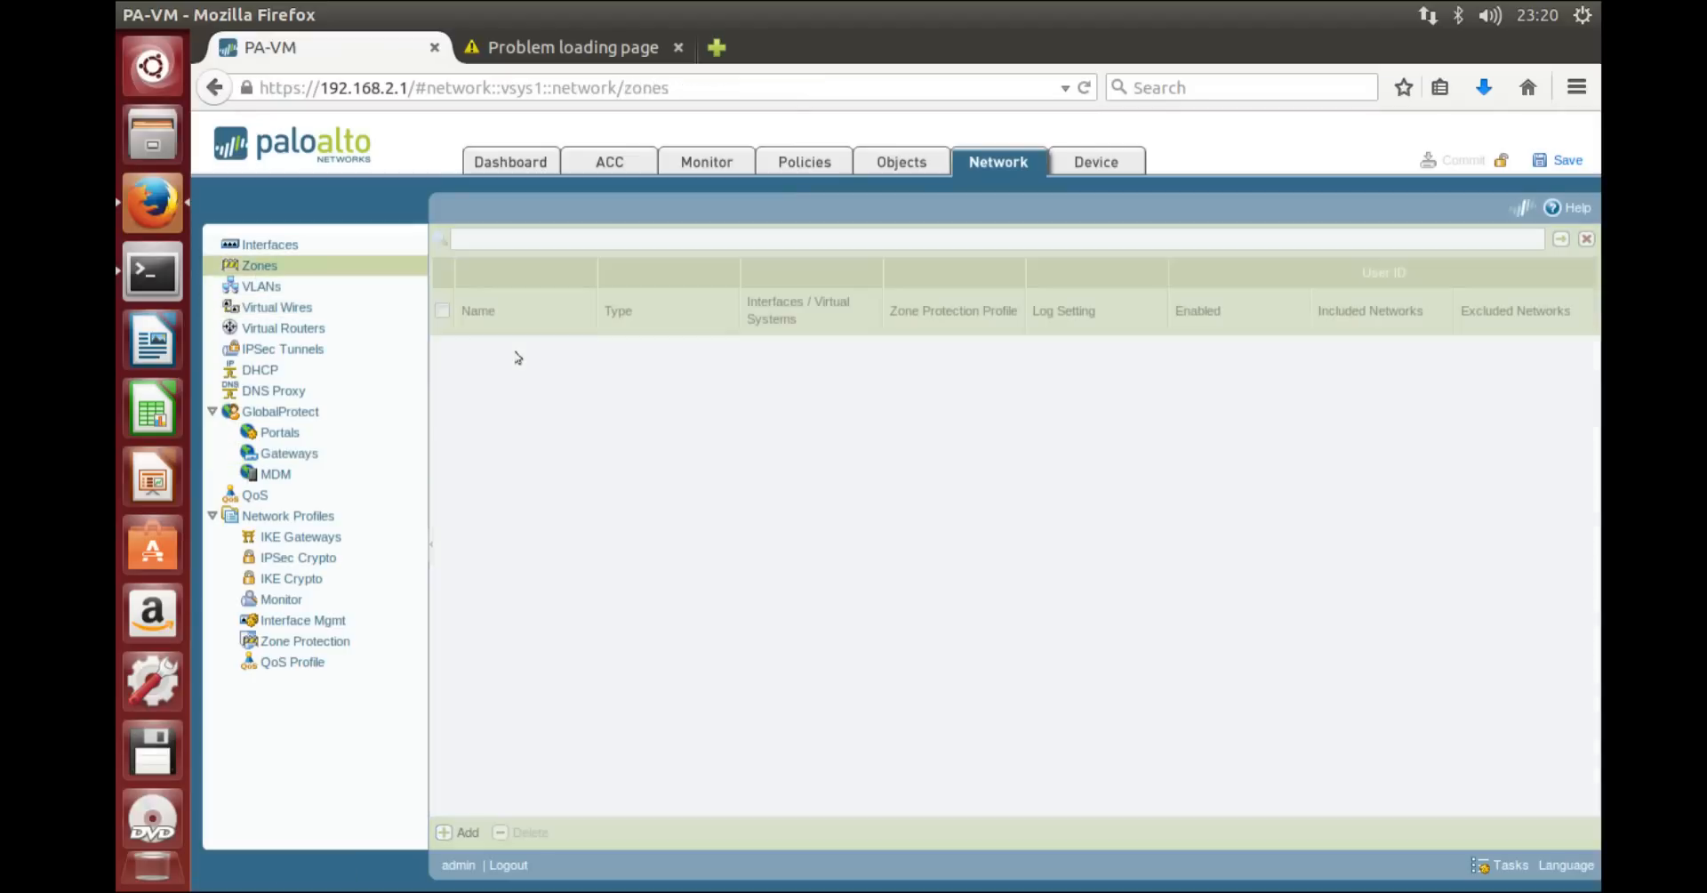
click(481, 349)
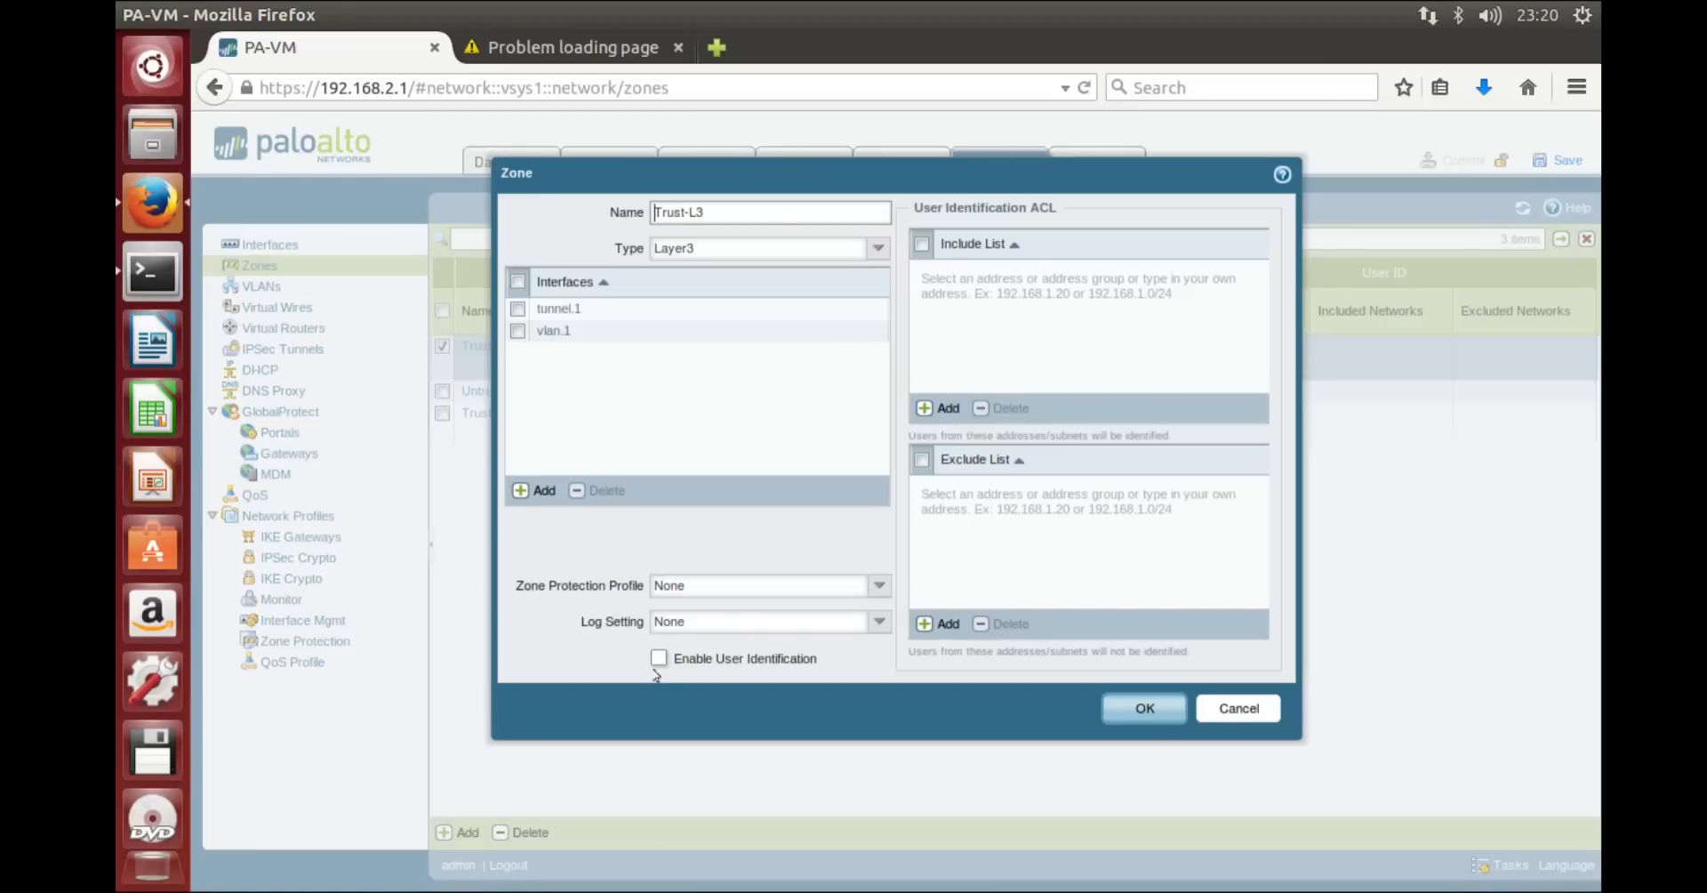
click(659, 659)
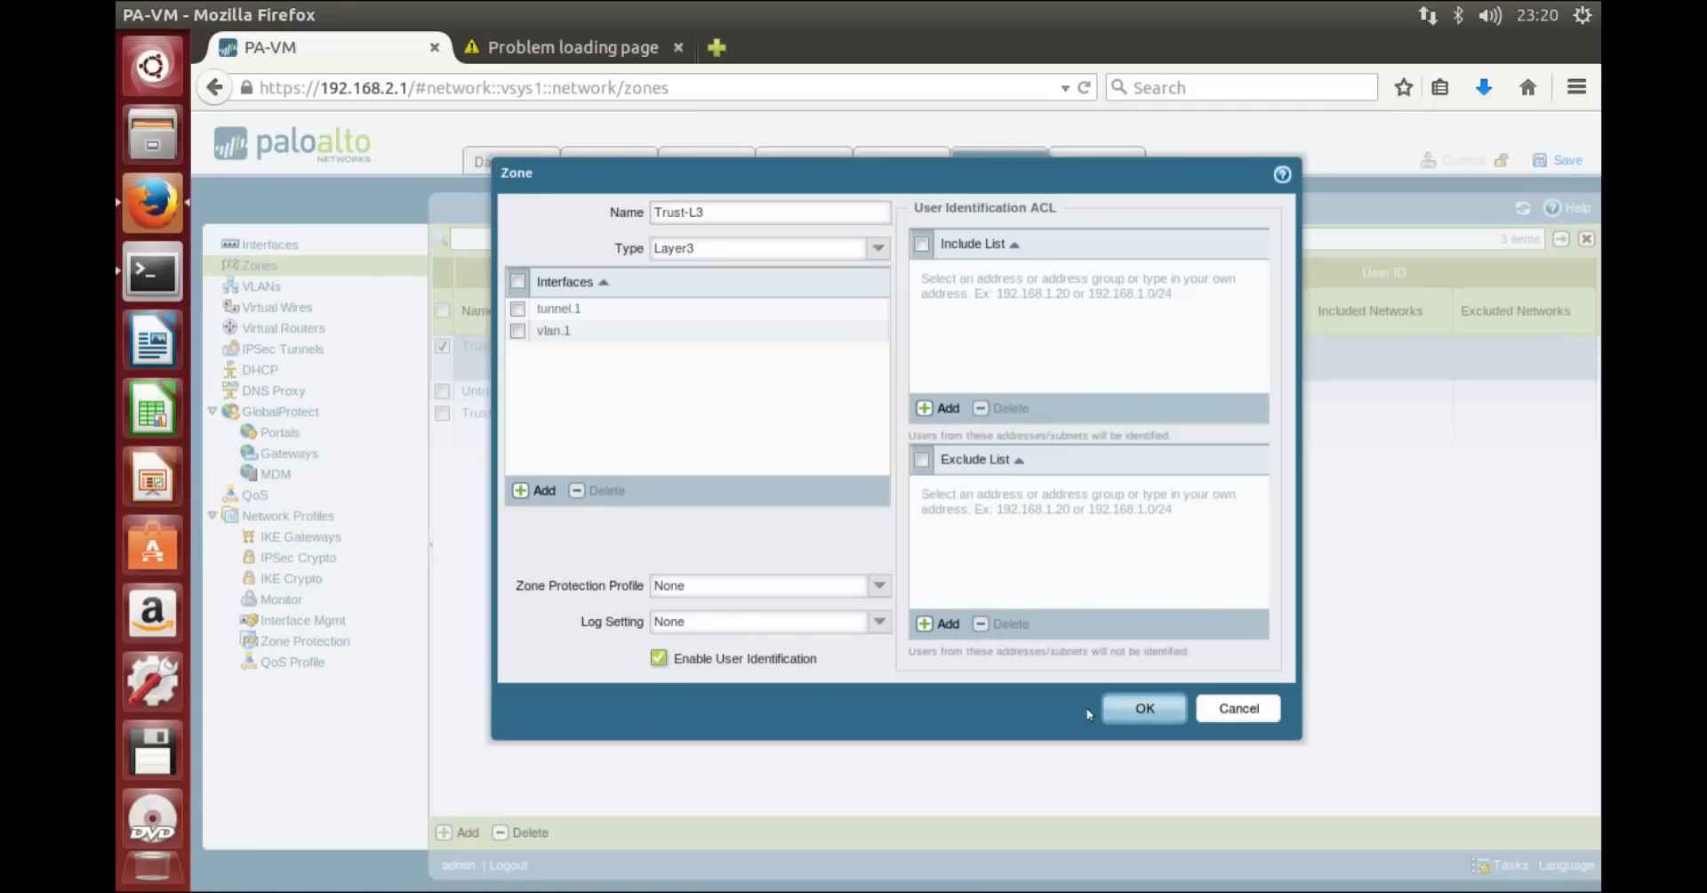
click(1143, 709)
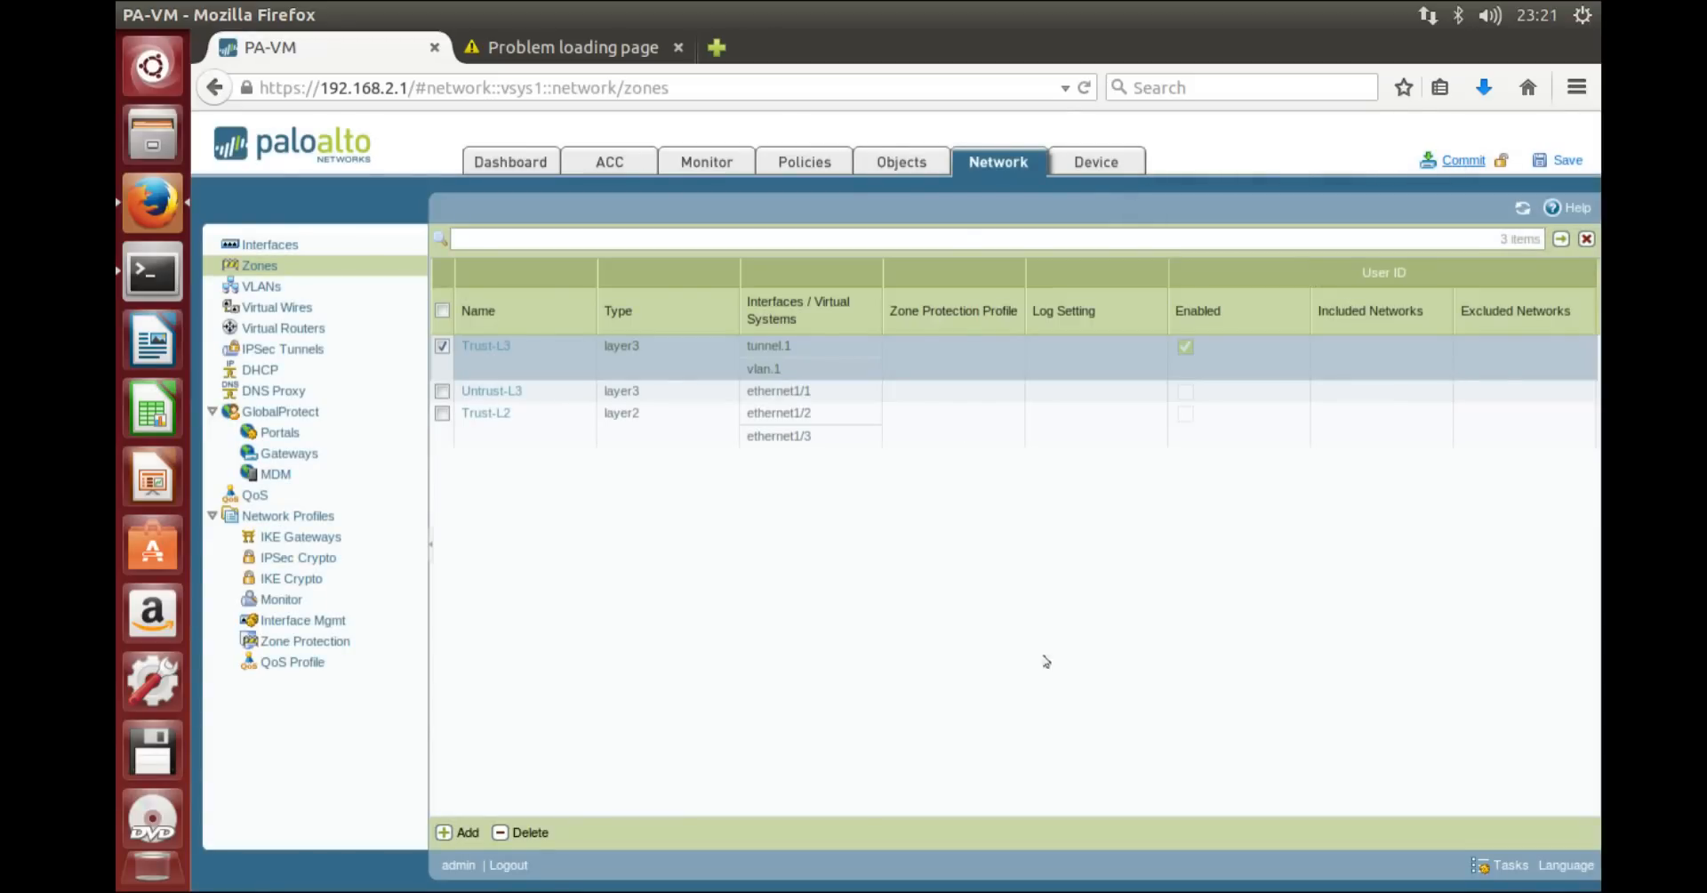
click(590, 60)
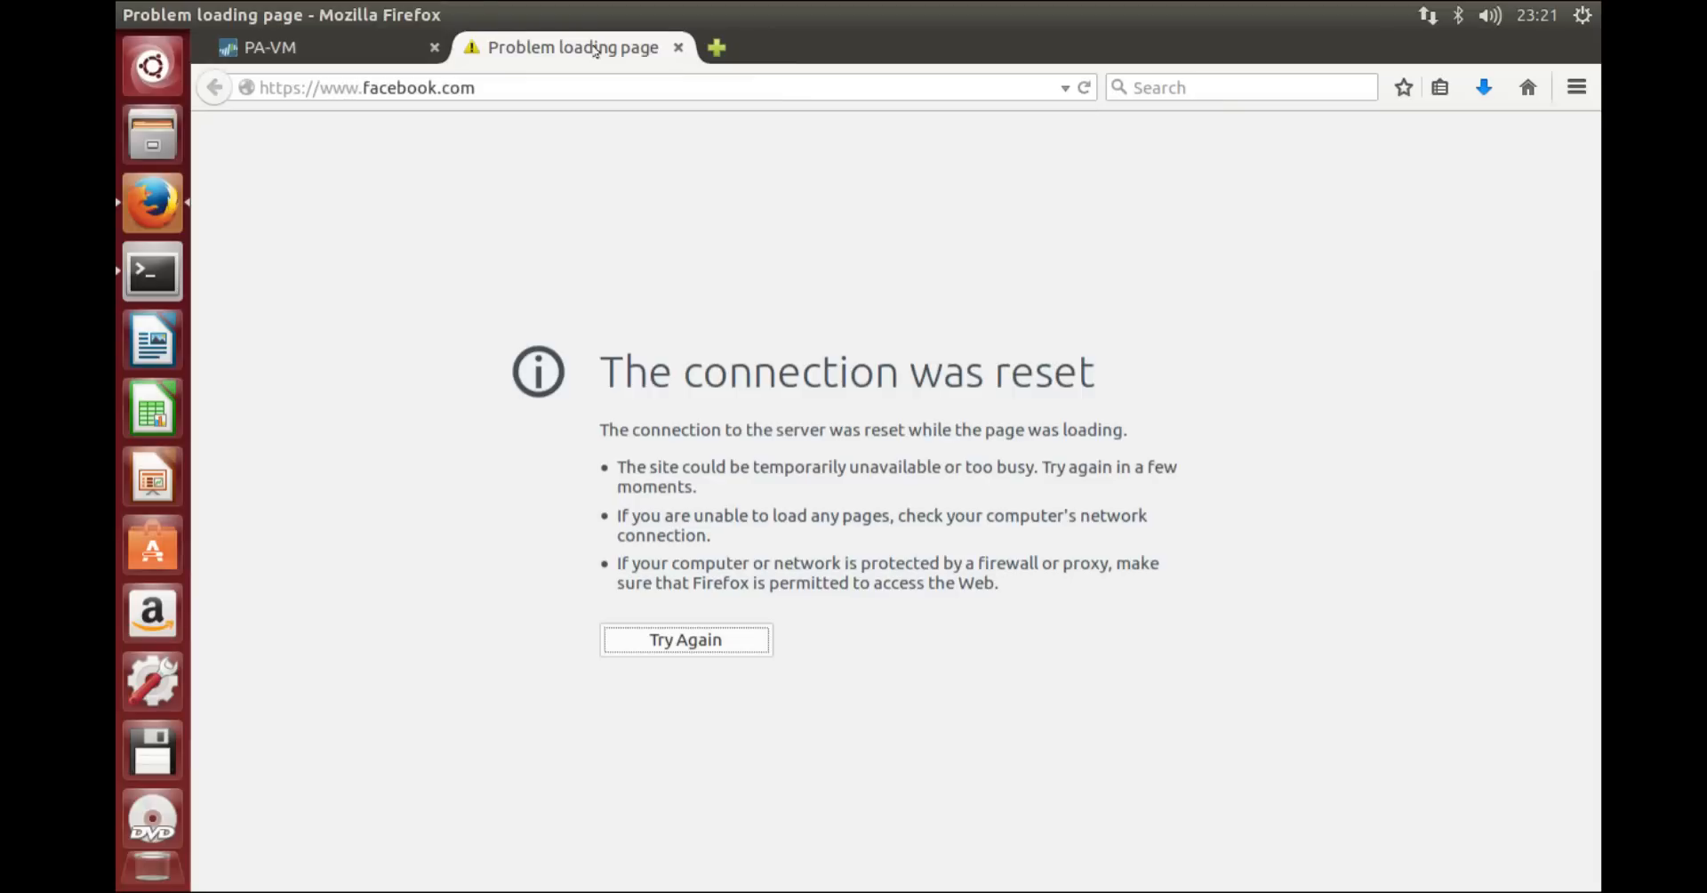
click(497, 81)
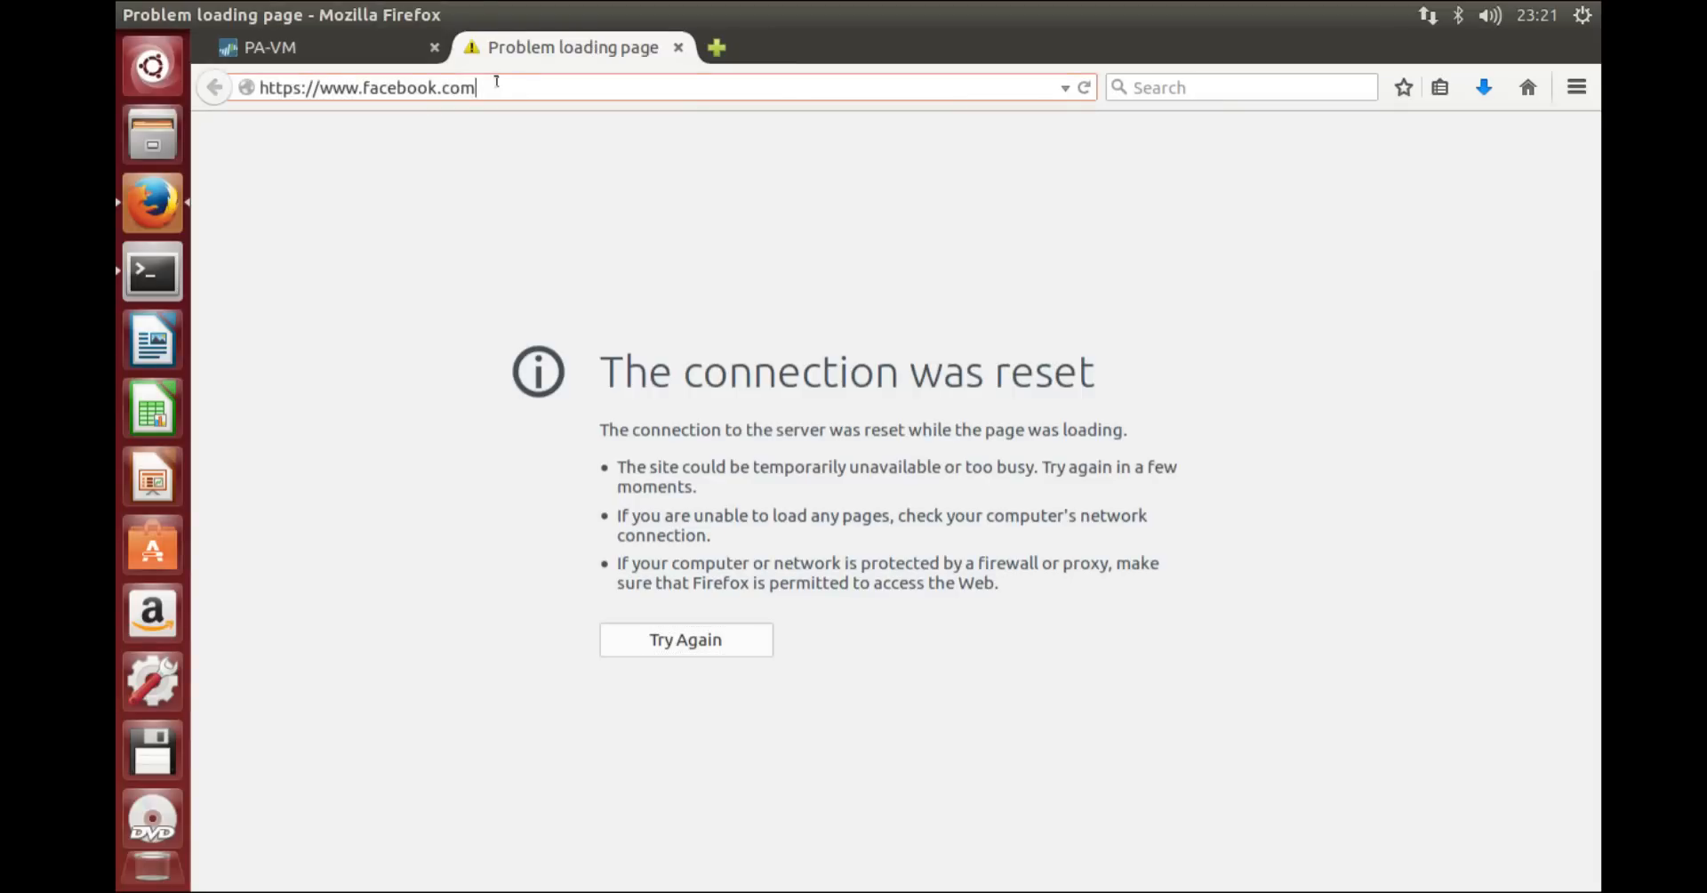
key(ctrl+a)
text(eic)
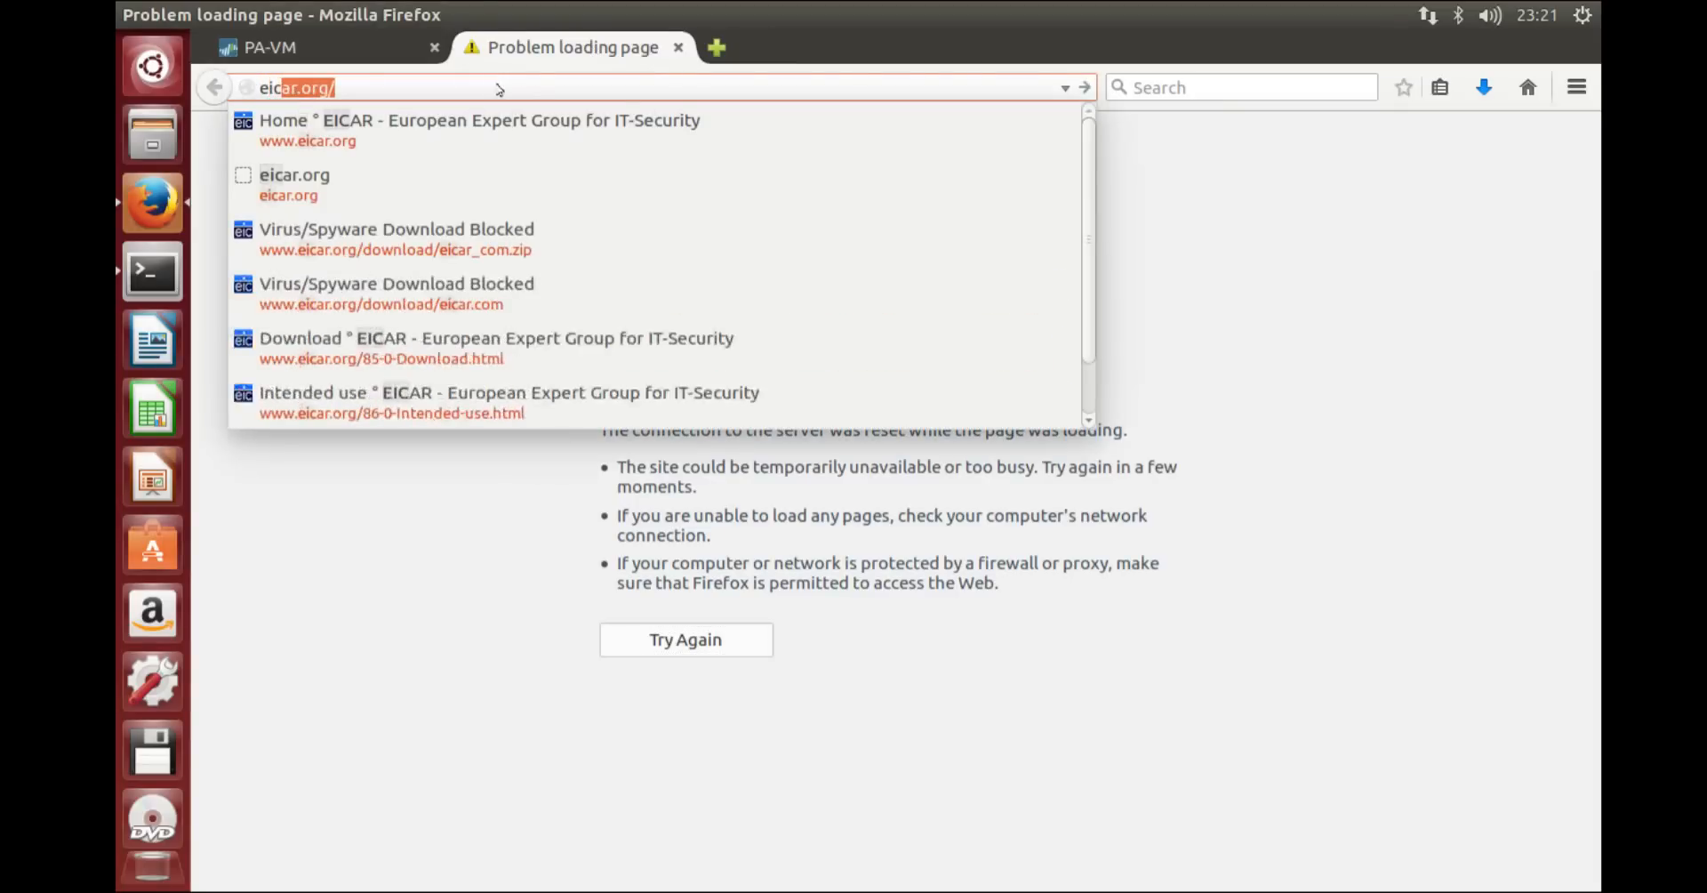
key(Down)
key(Return)
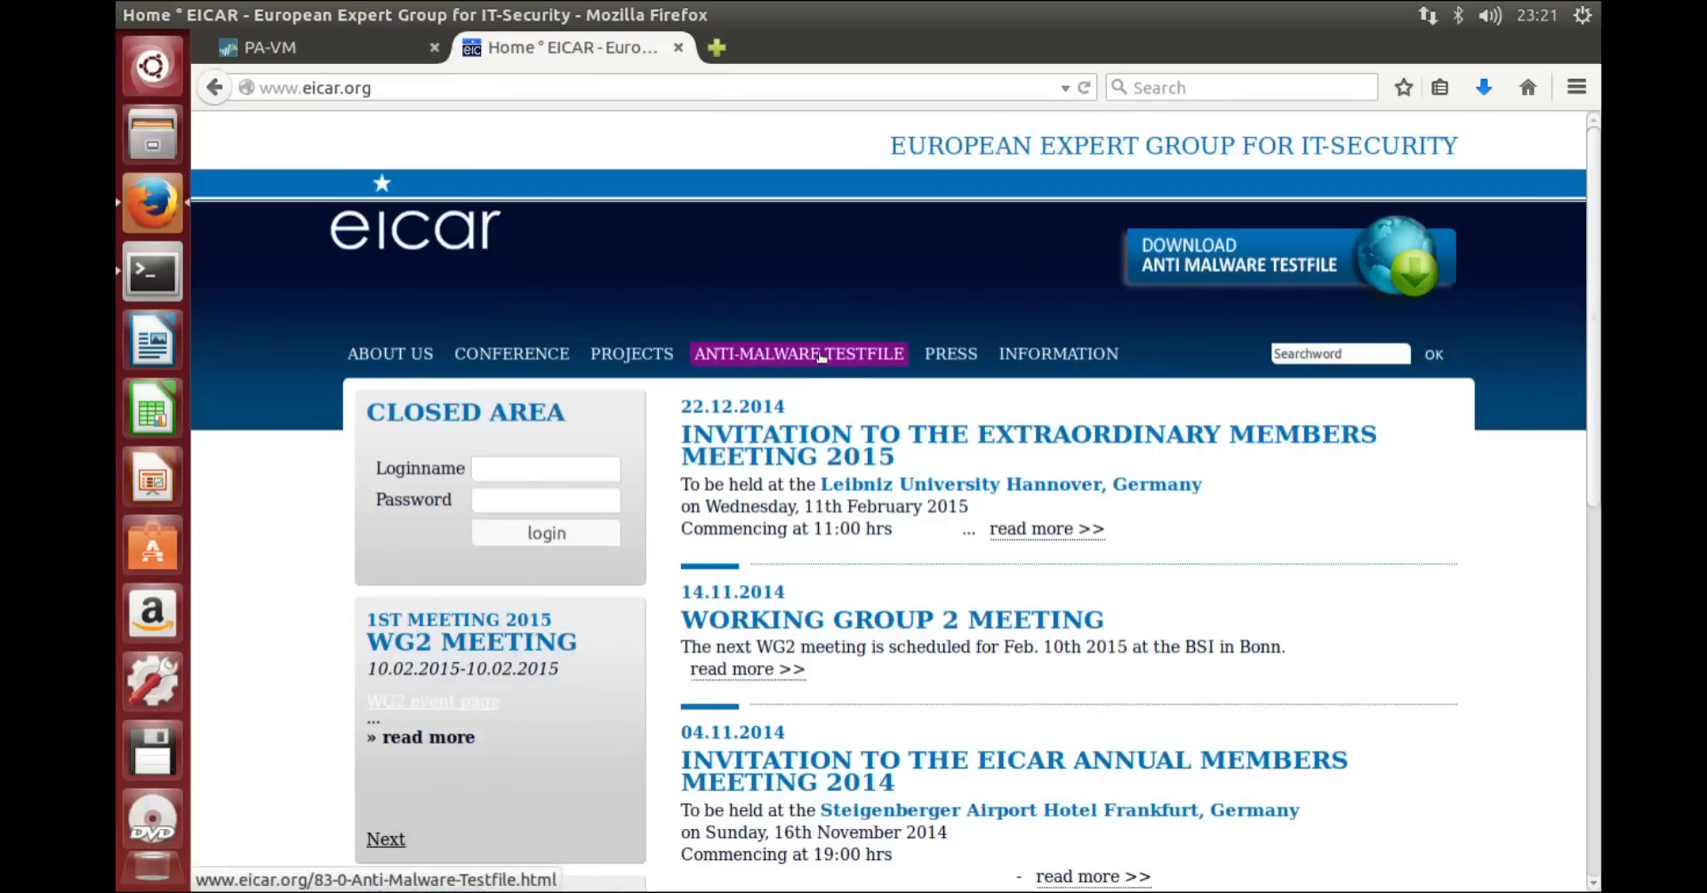
Step: Try to download eicar_com.zip over standard http from EICAR's anti-malware testfile download page and check the request's address
click(822, 357)
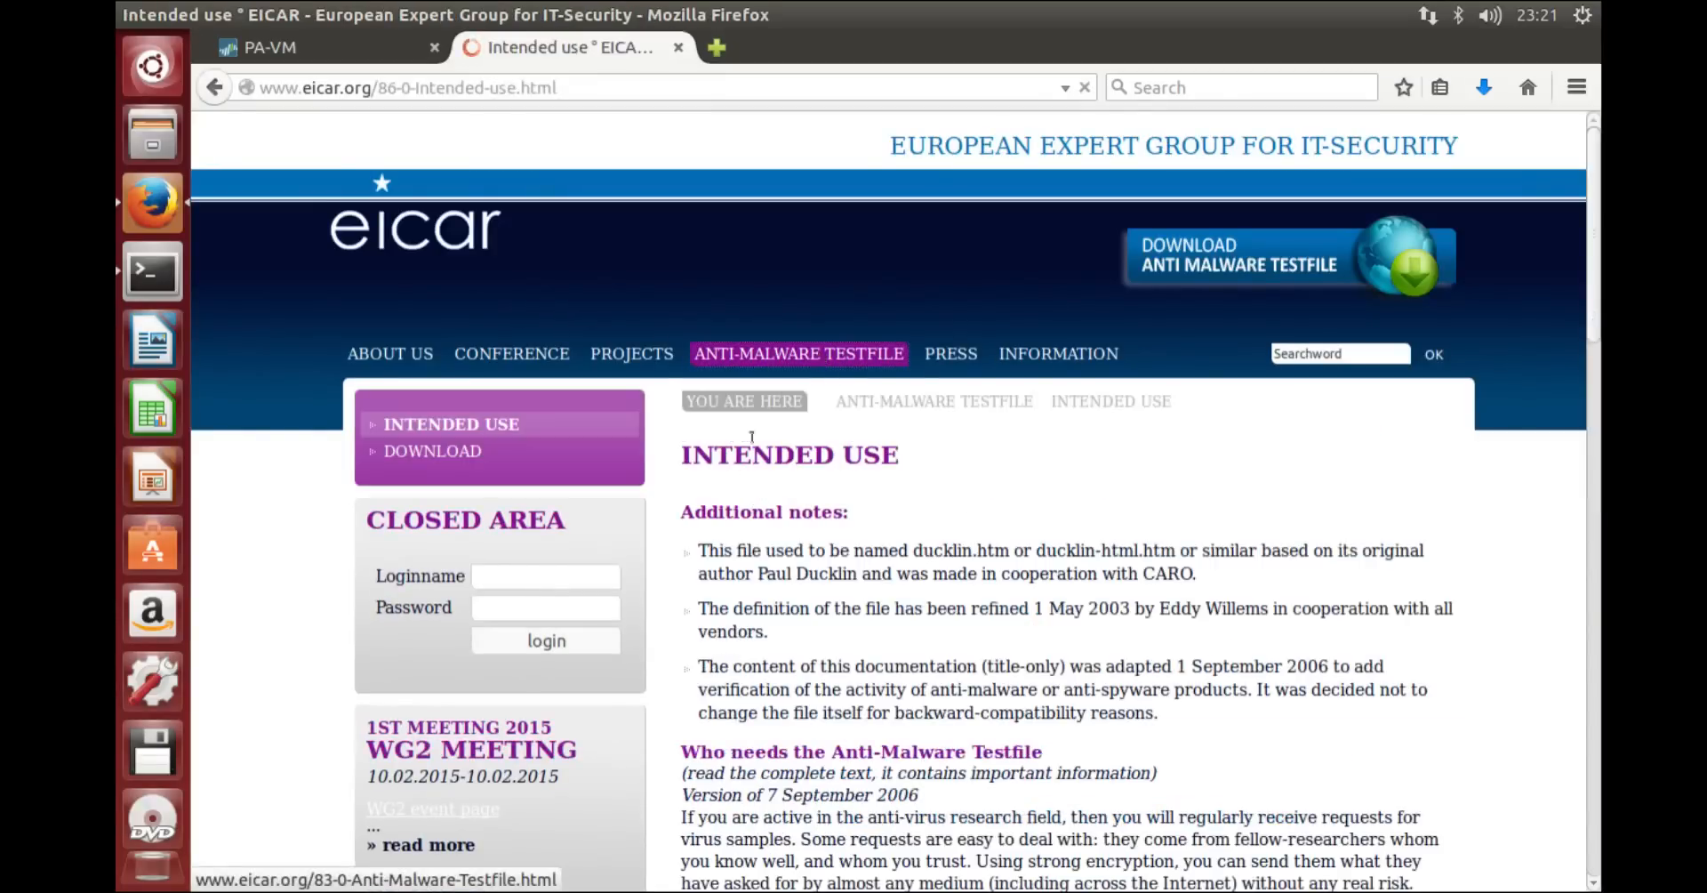
click(434, 452)
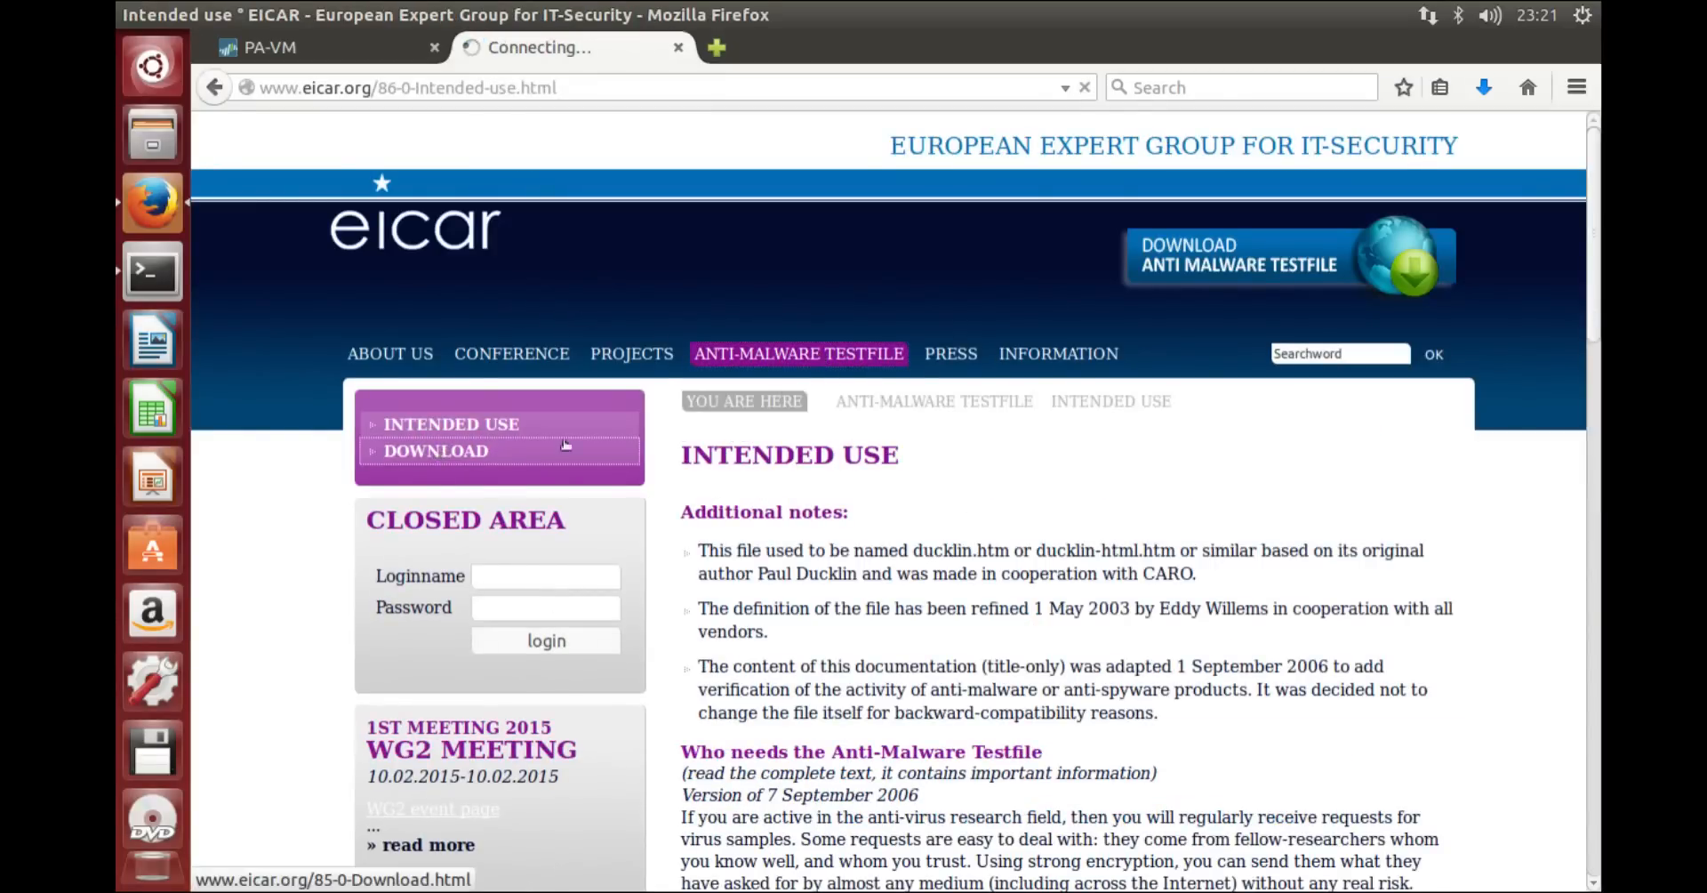
scroll(964, 562, down, 10)
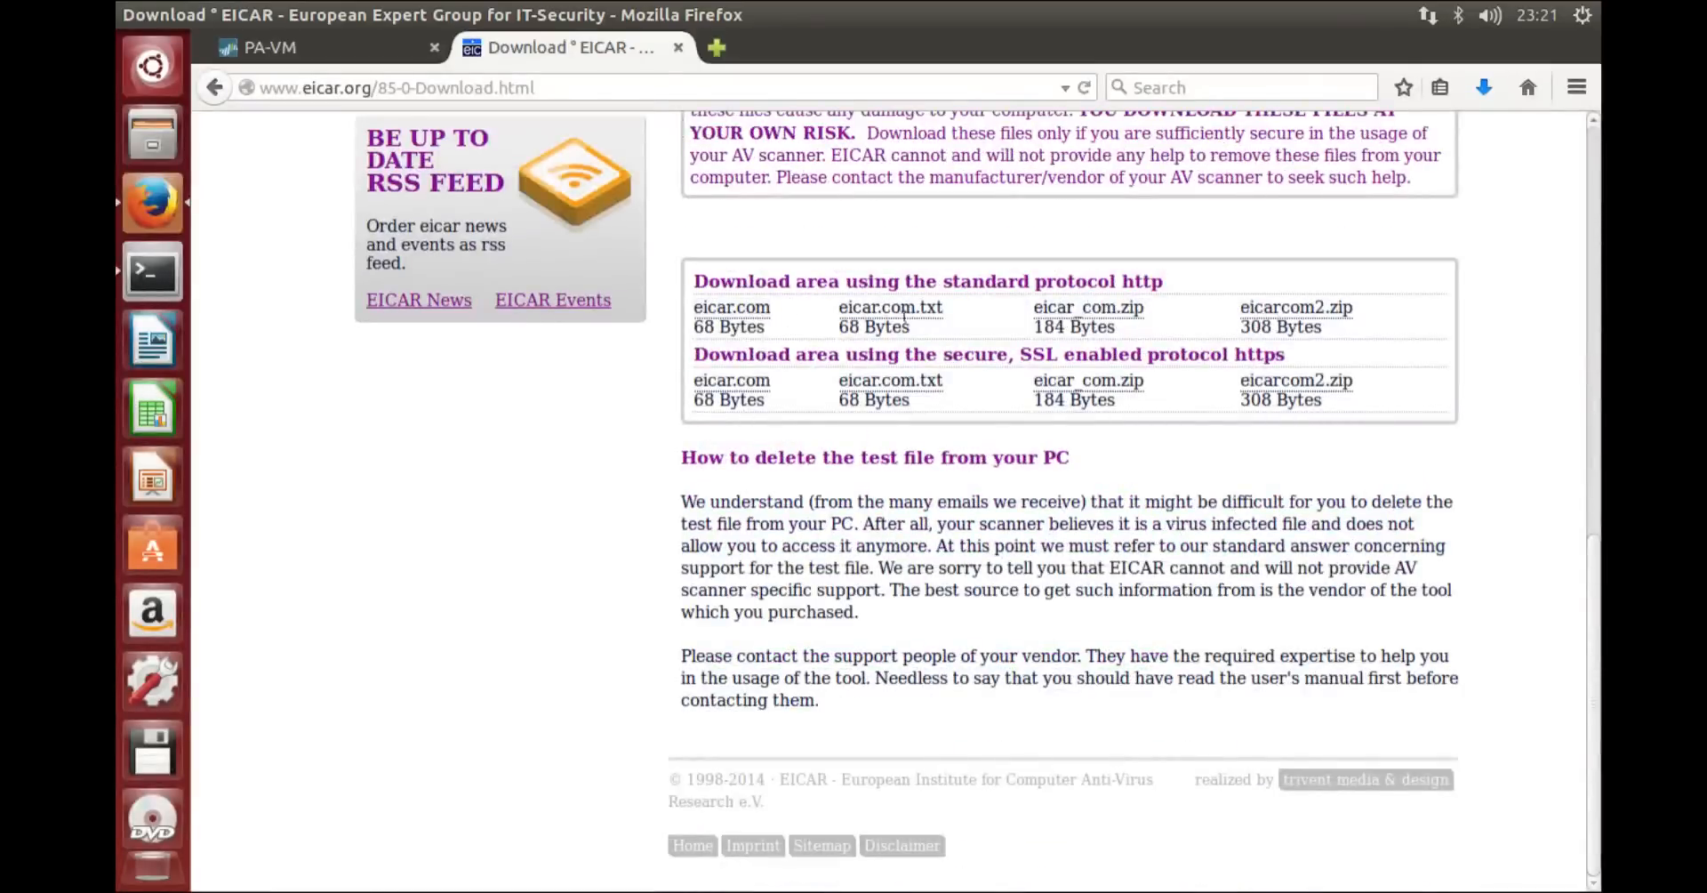
click(1107, 309)
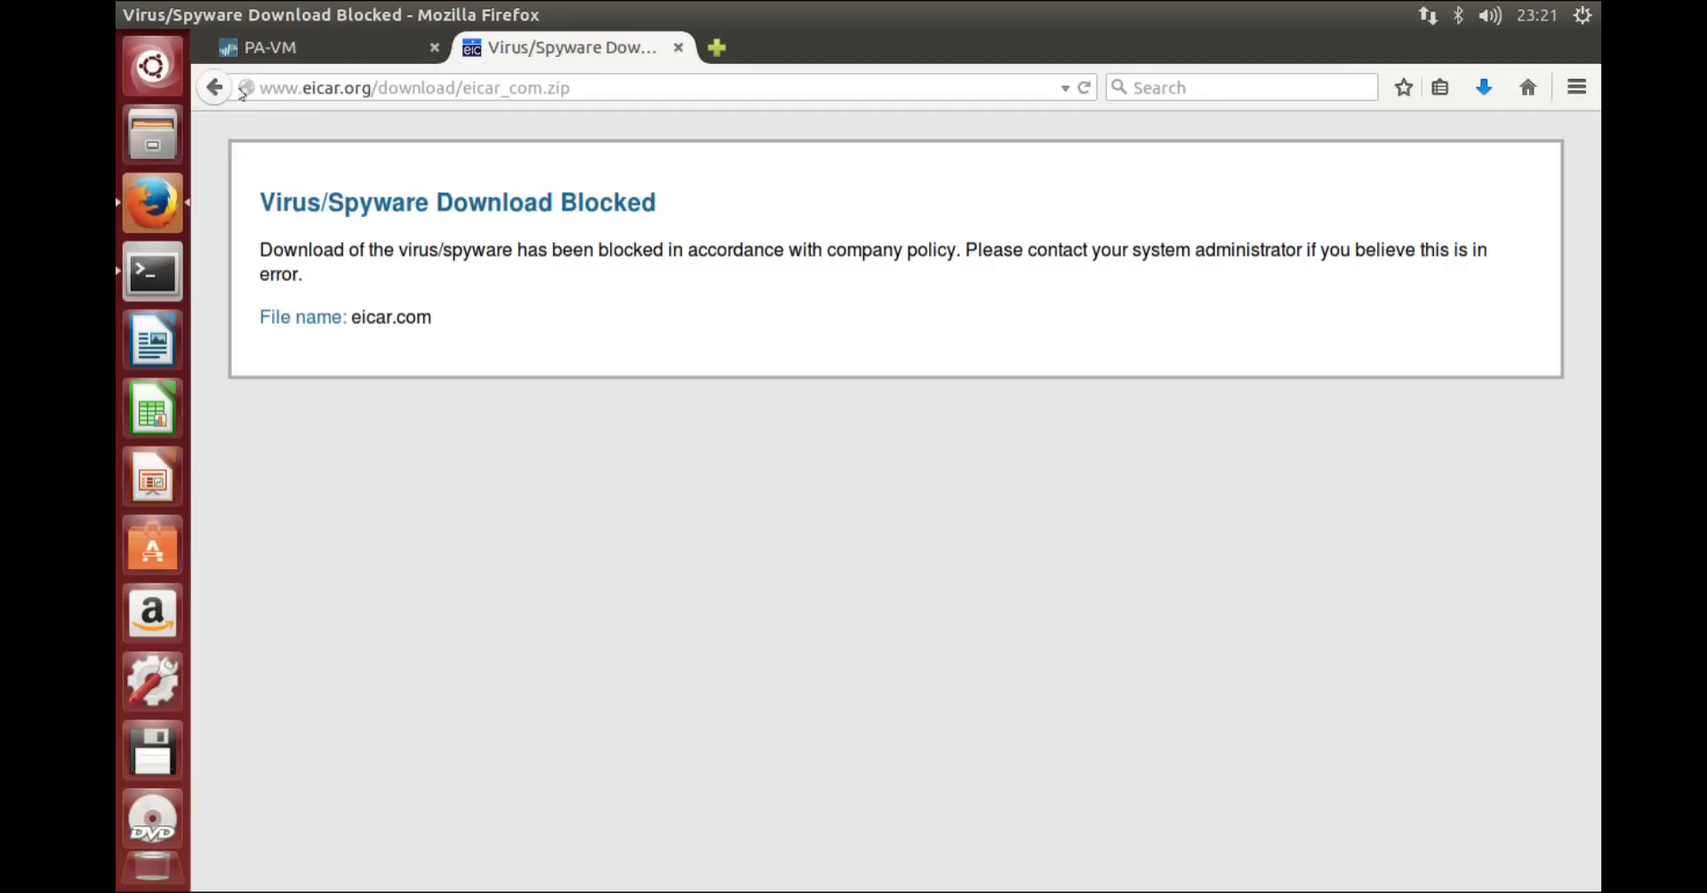
click(355, 87)
triple_click(355, 87)
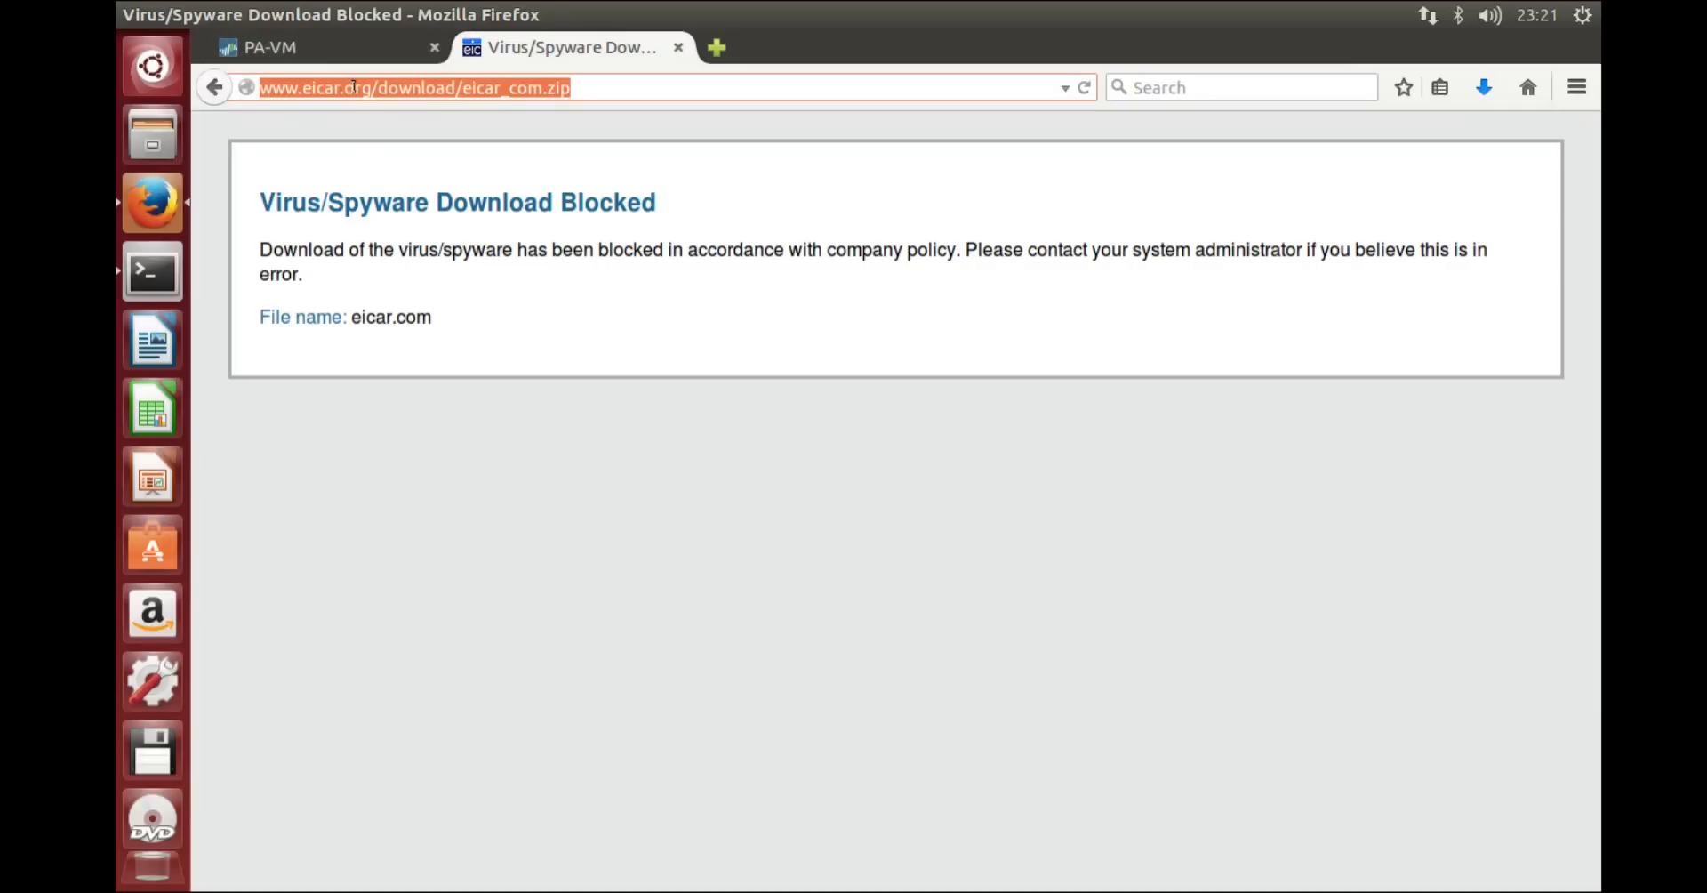
Step: Return to the EICAR download page, request eicar.com.txt from the SSL-enabled https area, and cancel saving the file
click(213, 87)
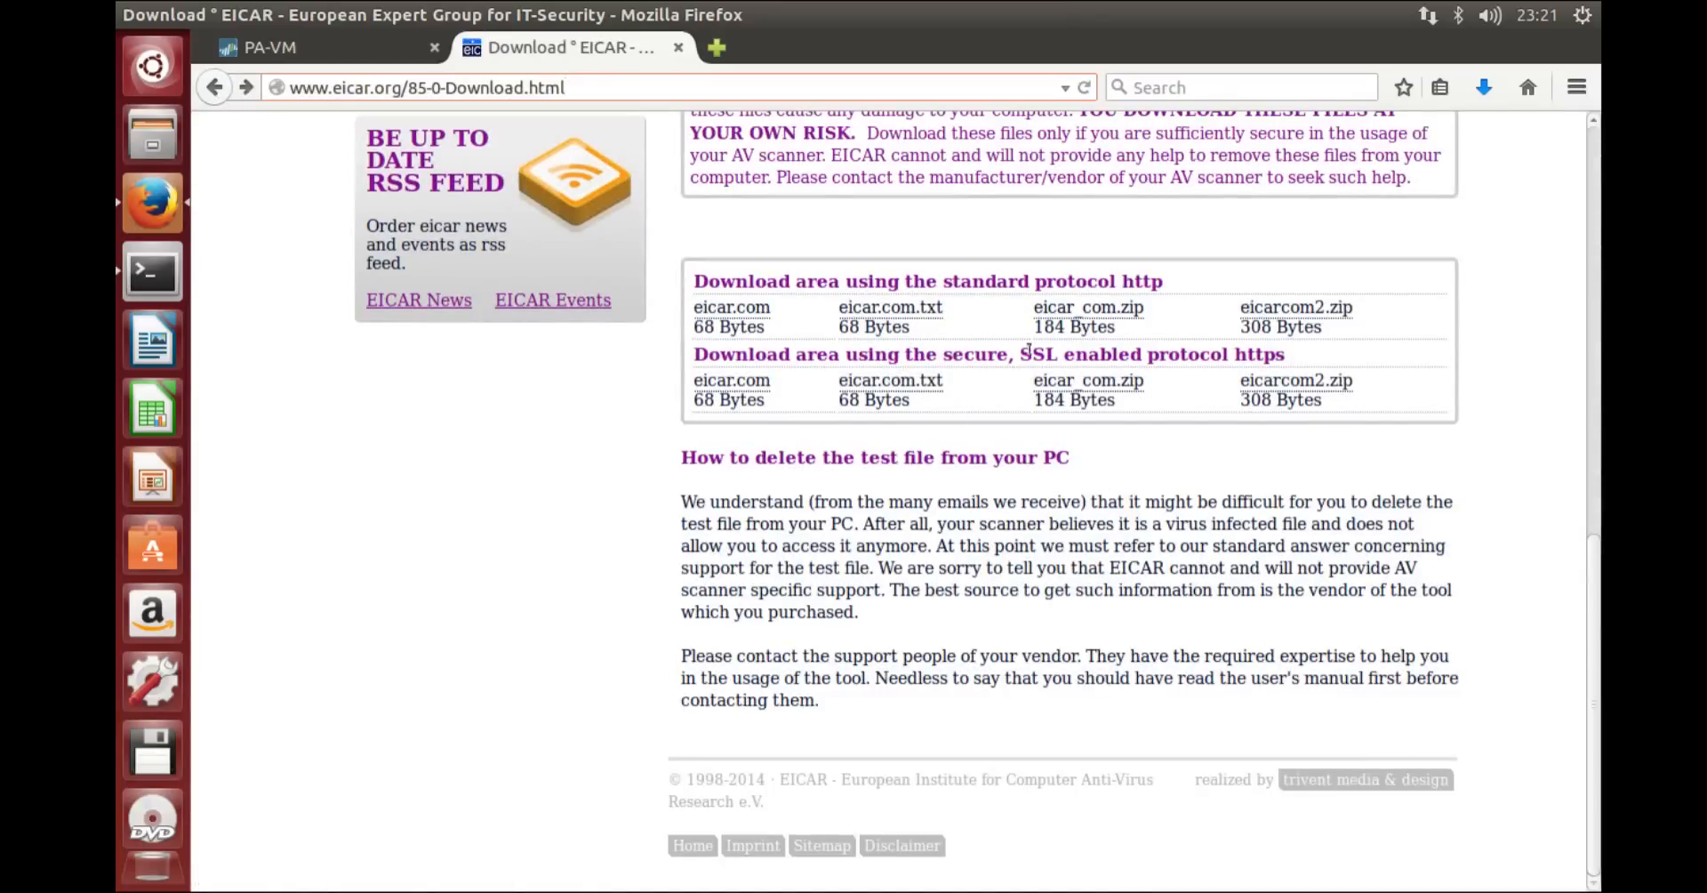
drag(1022, 354, 1342, 358)
click(1341, 359)
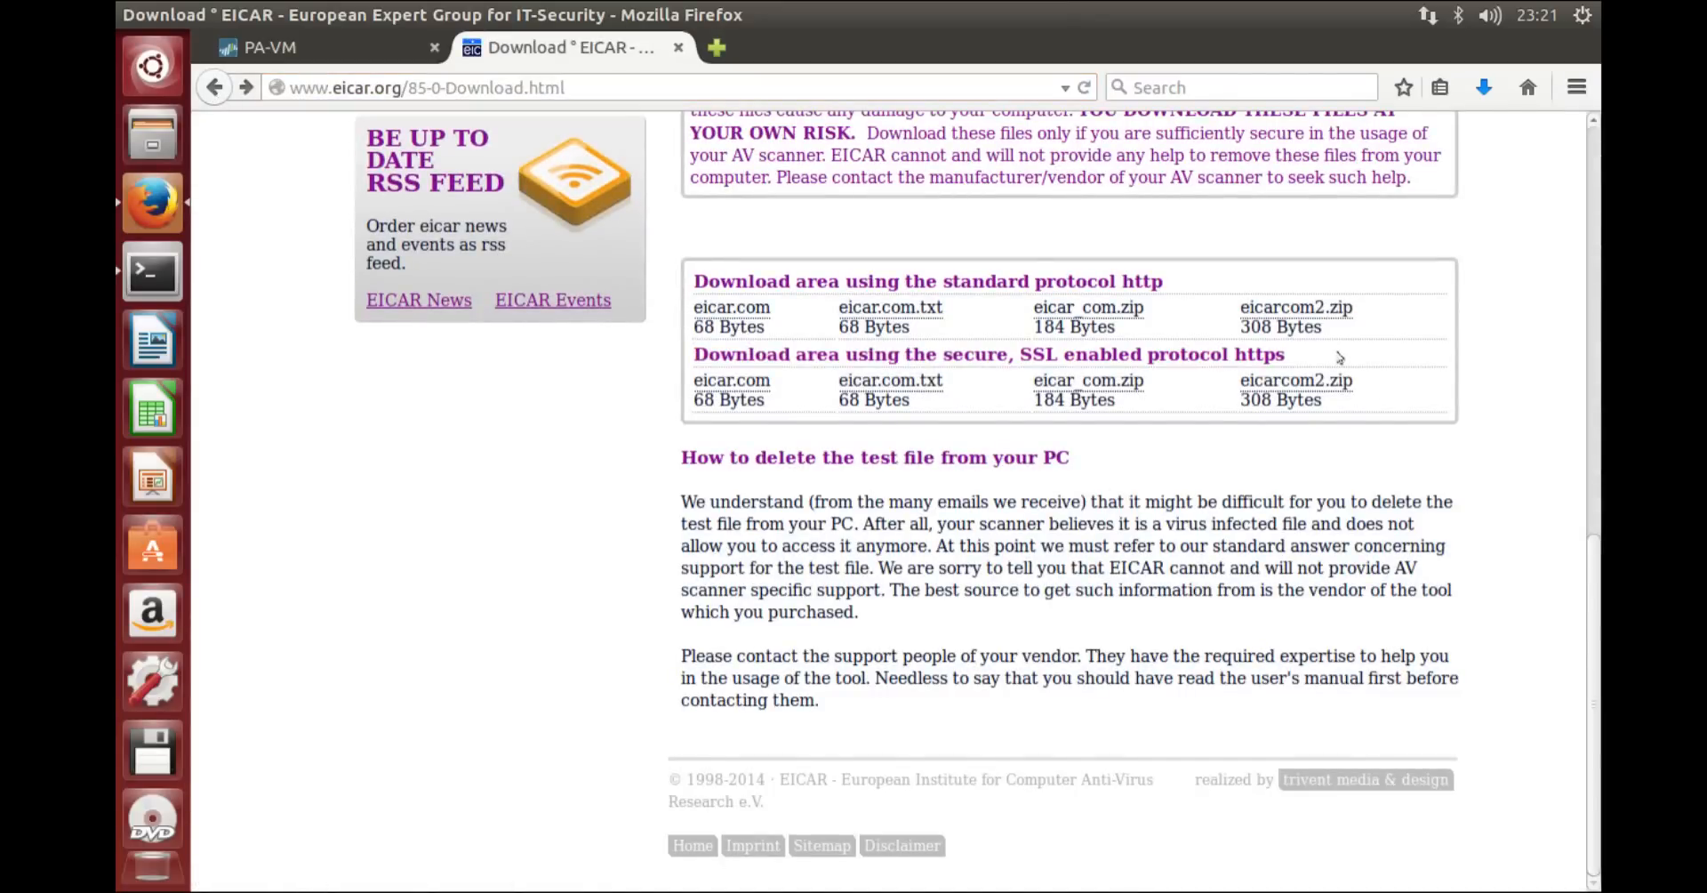
click(885, 383)
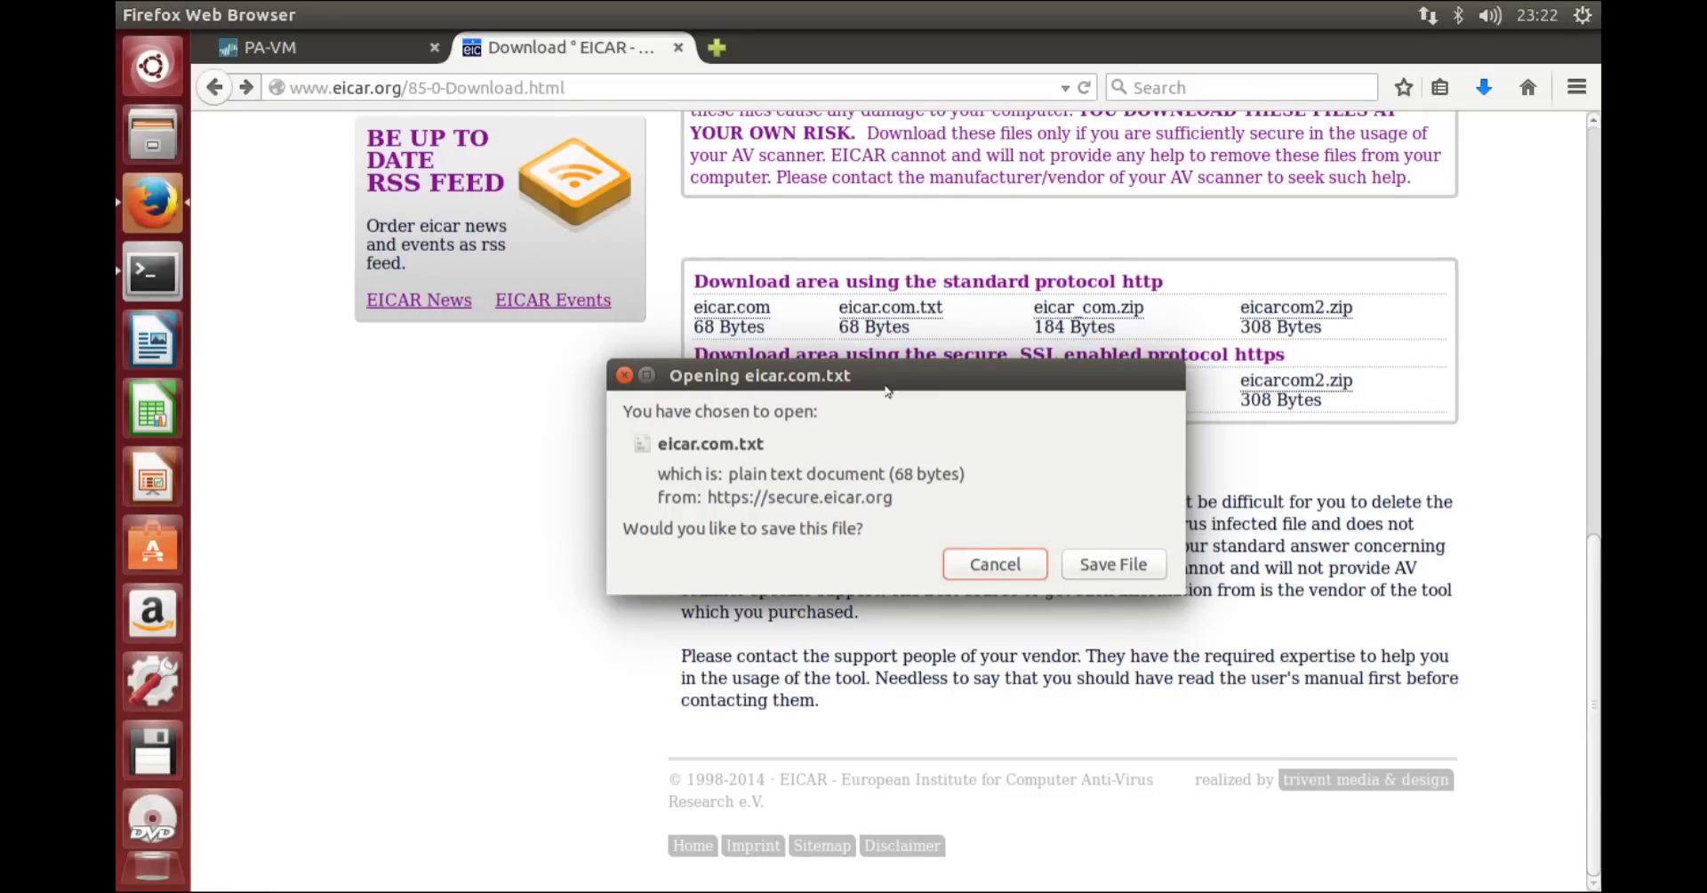
click(971, 565)
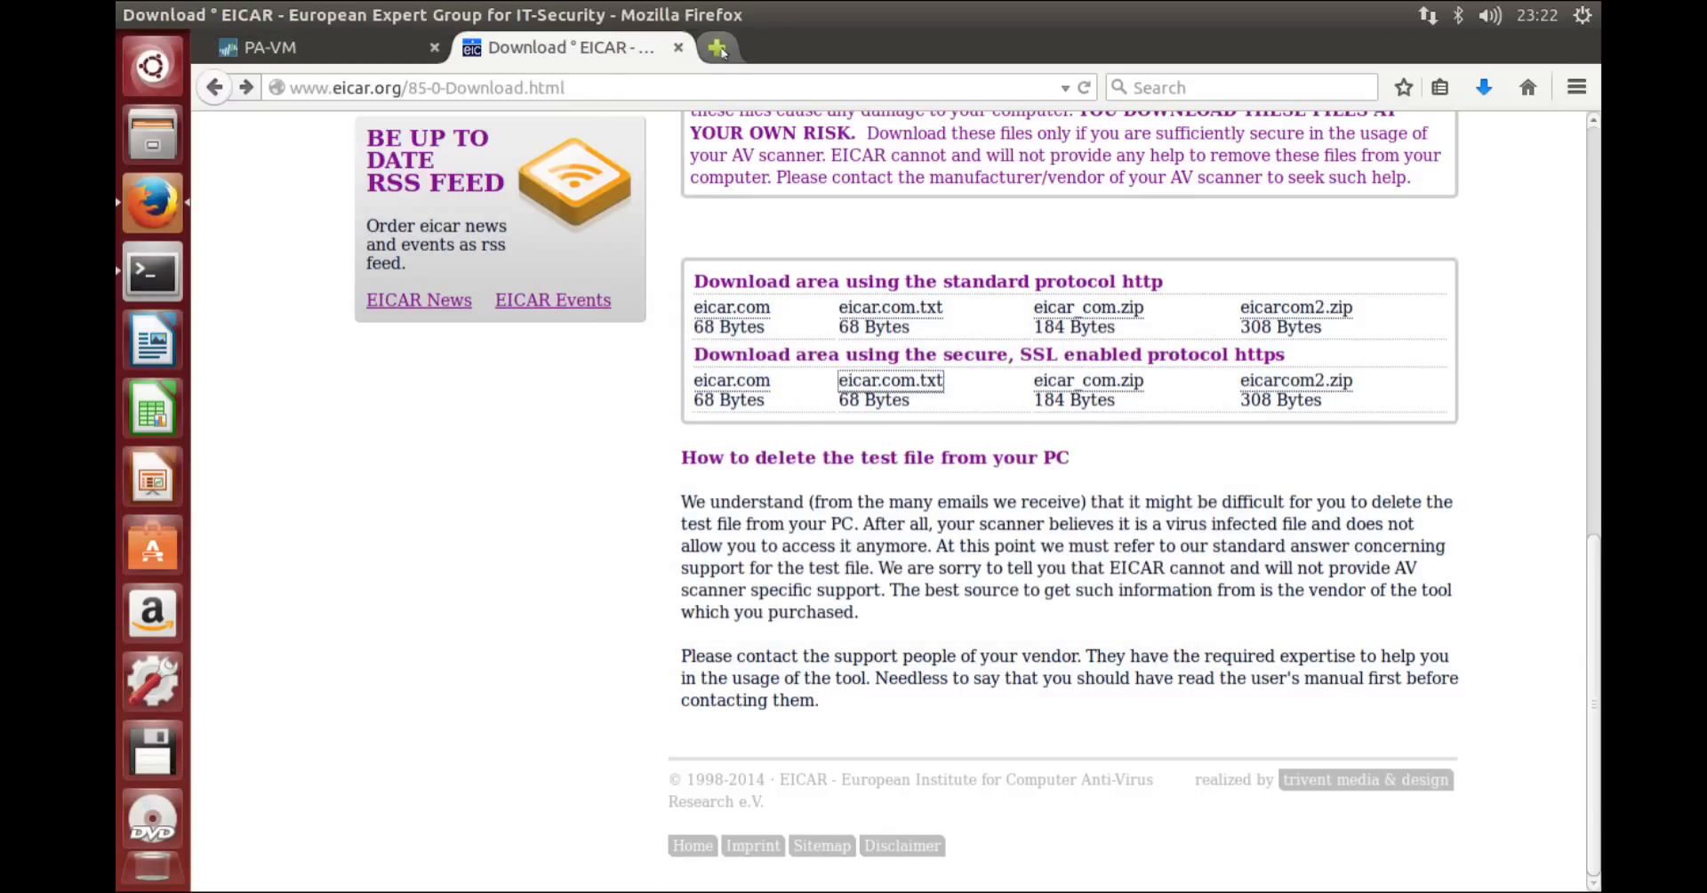
click(718, 48)
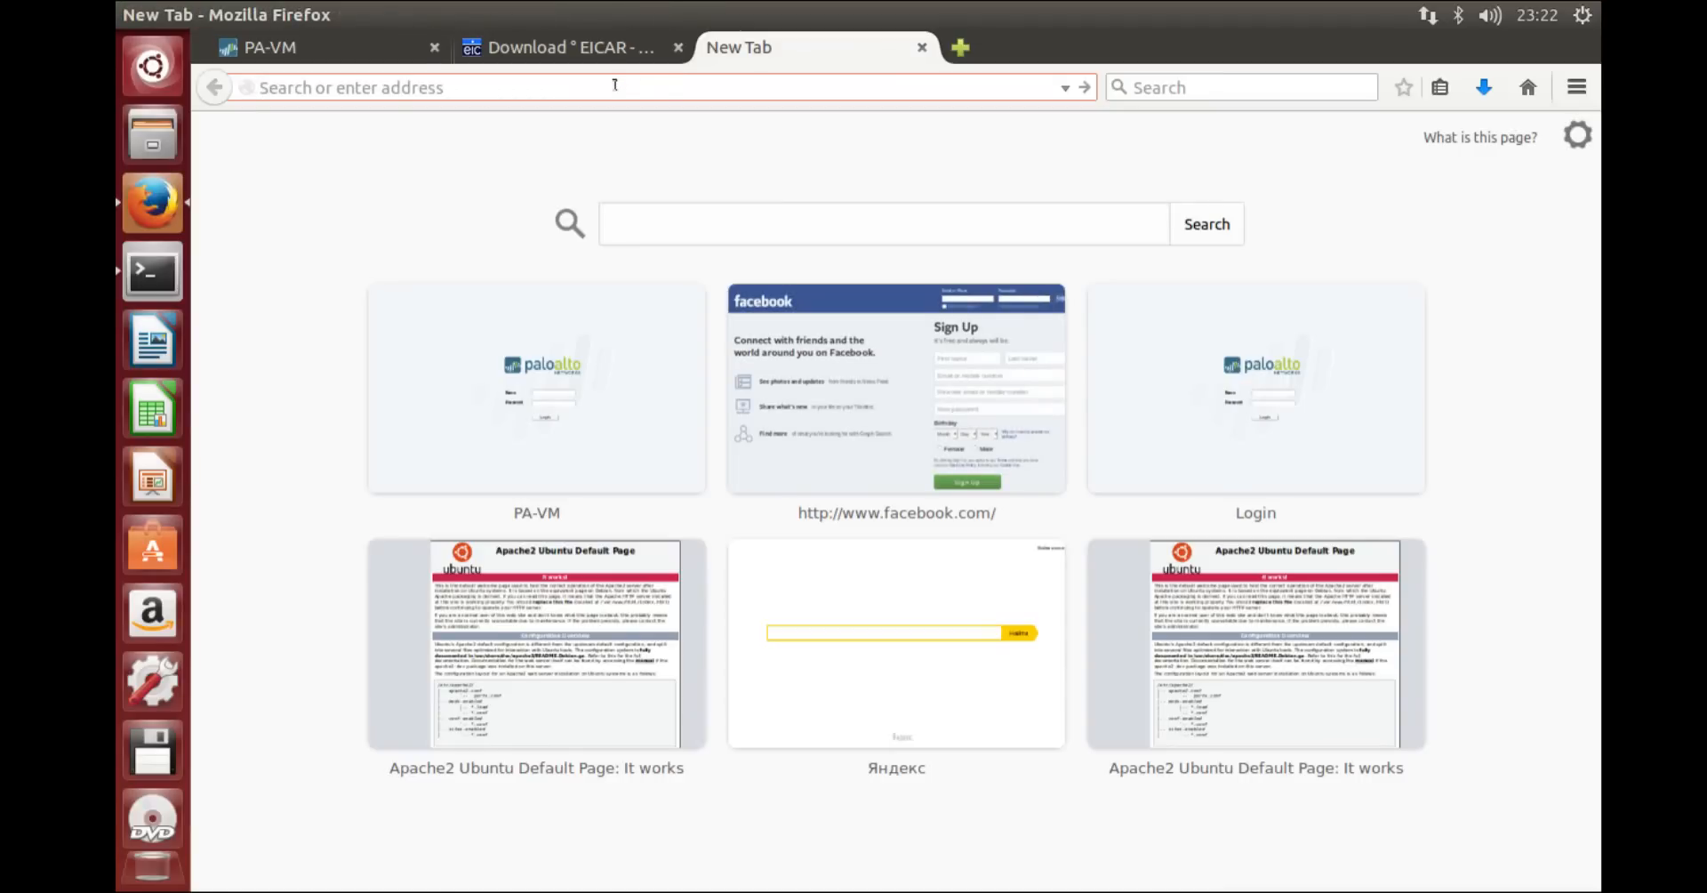
text(online)
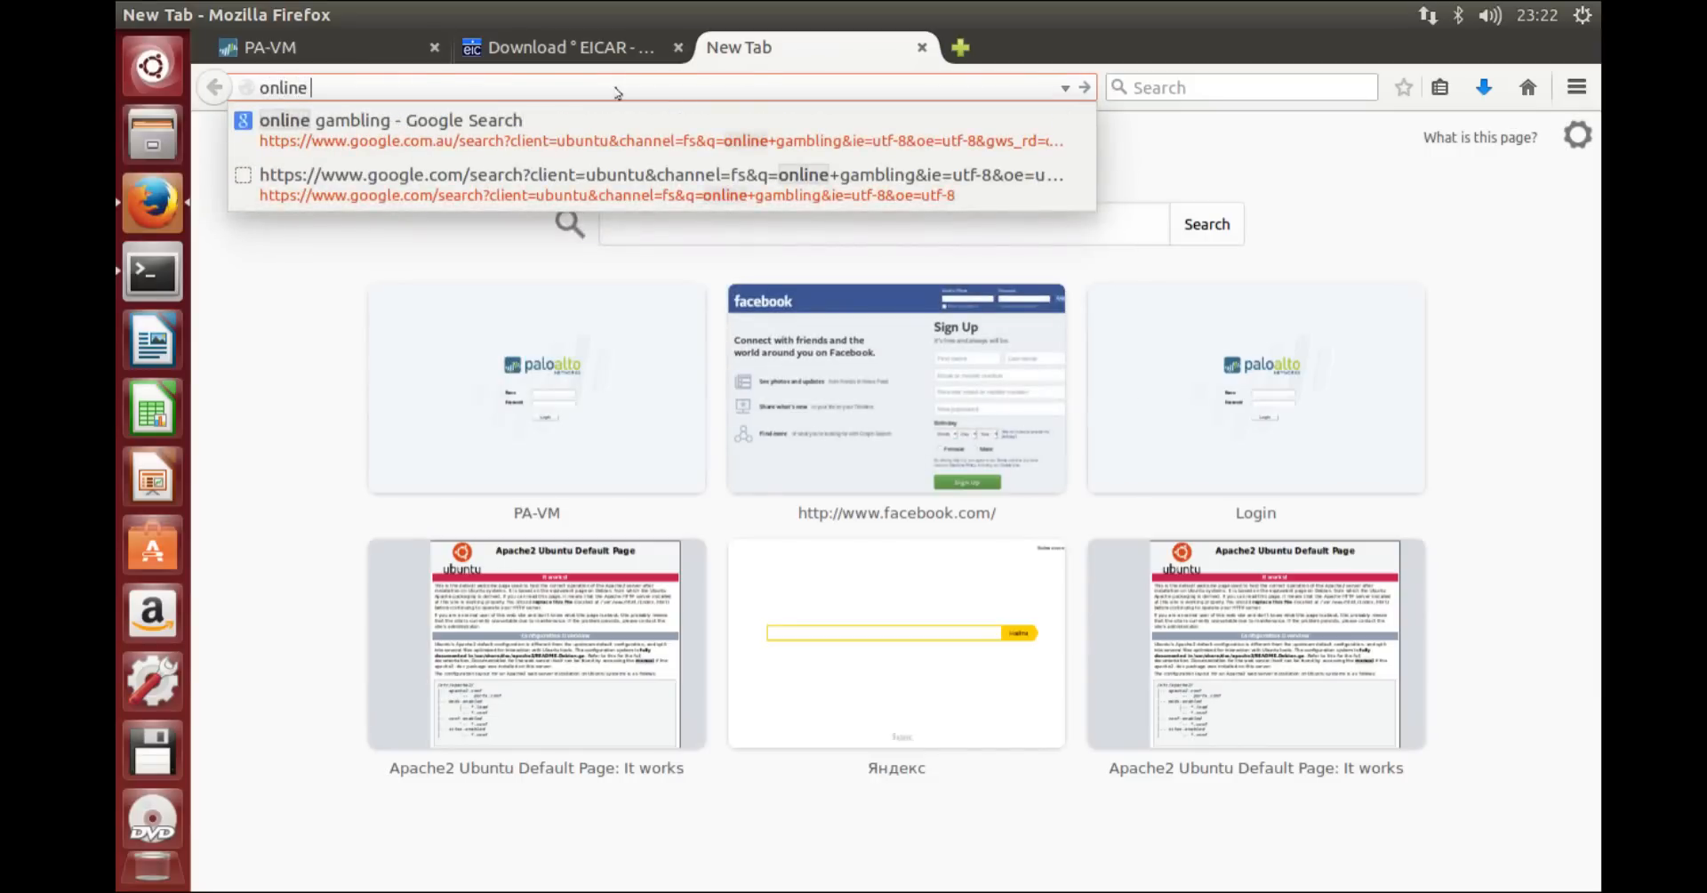
key(Down)
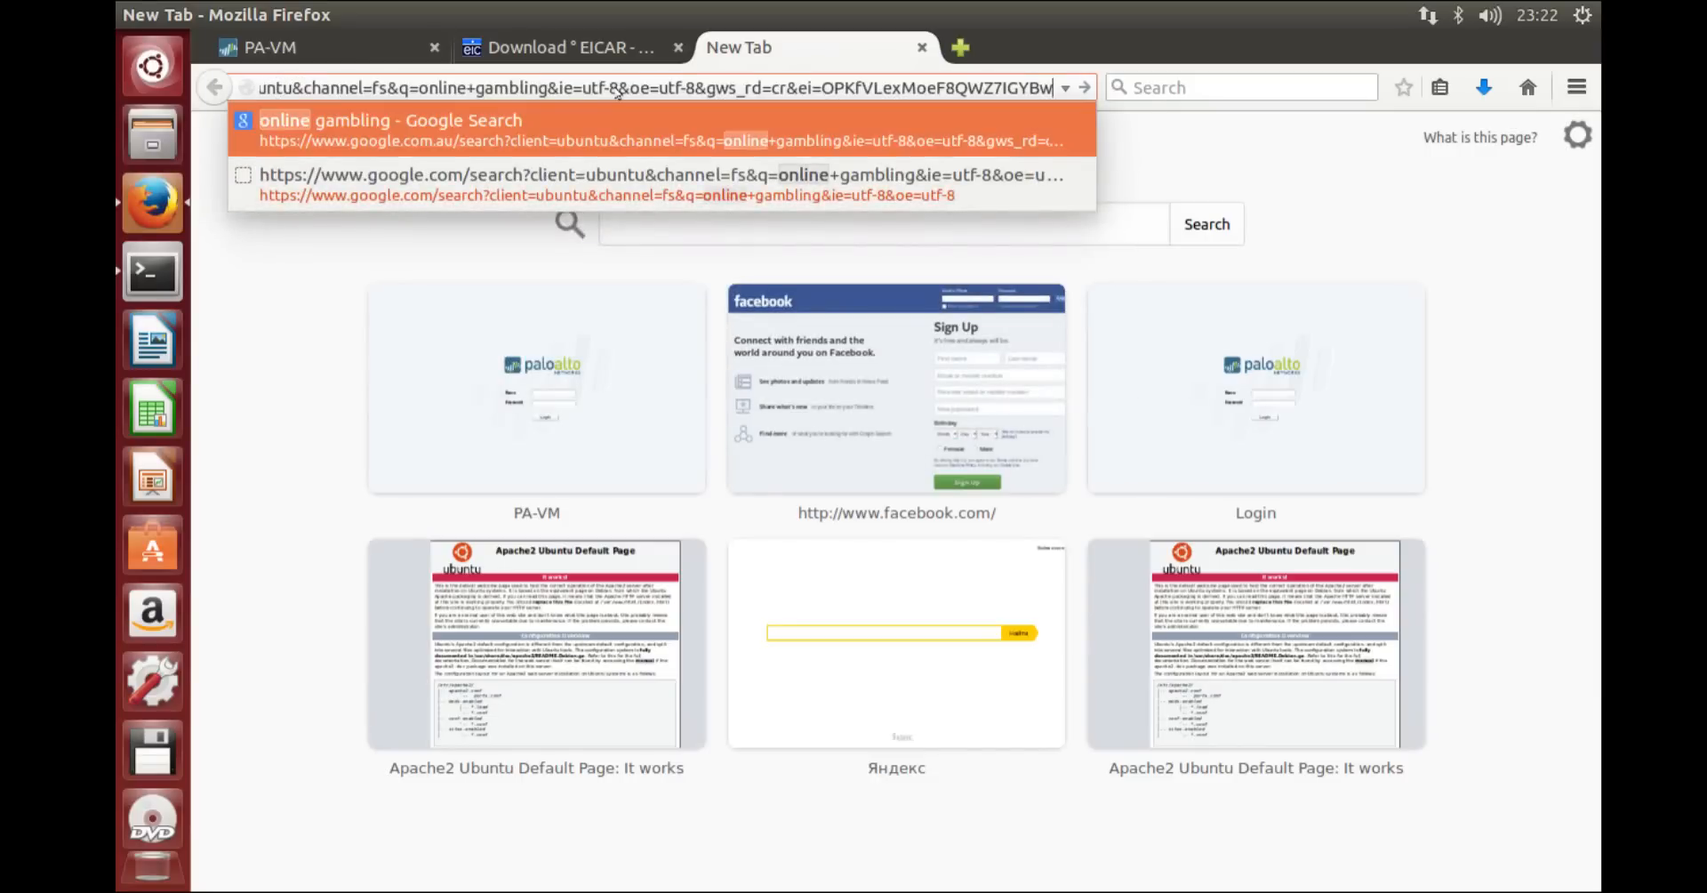
key(Return)
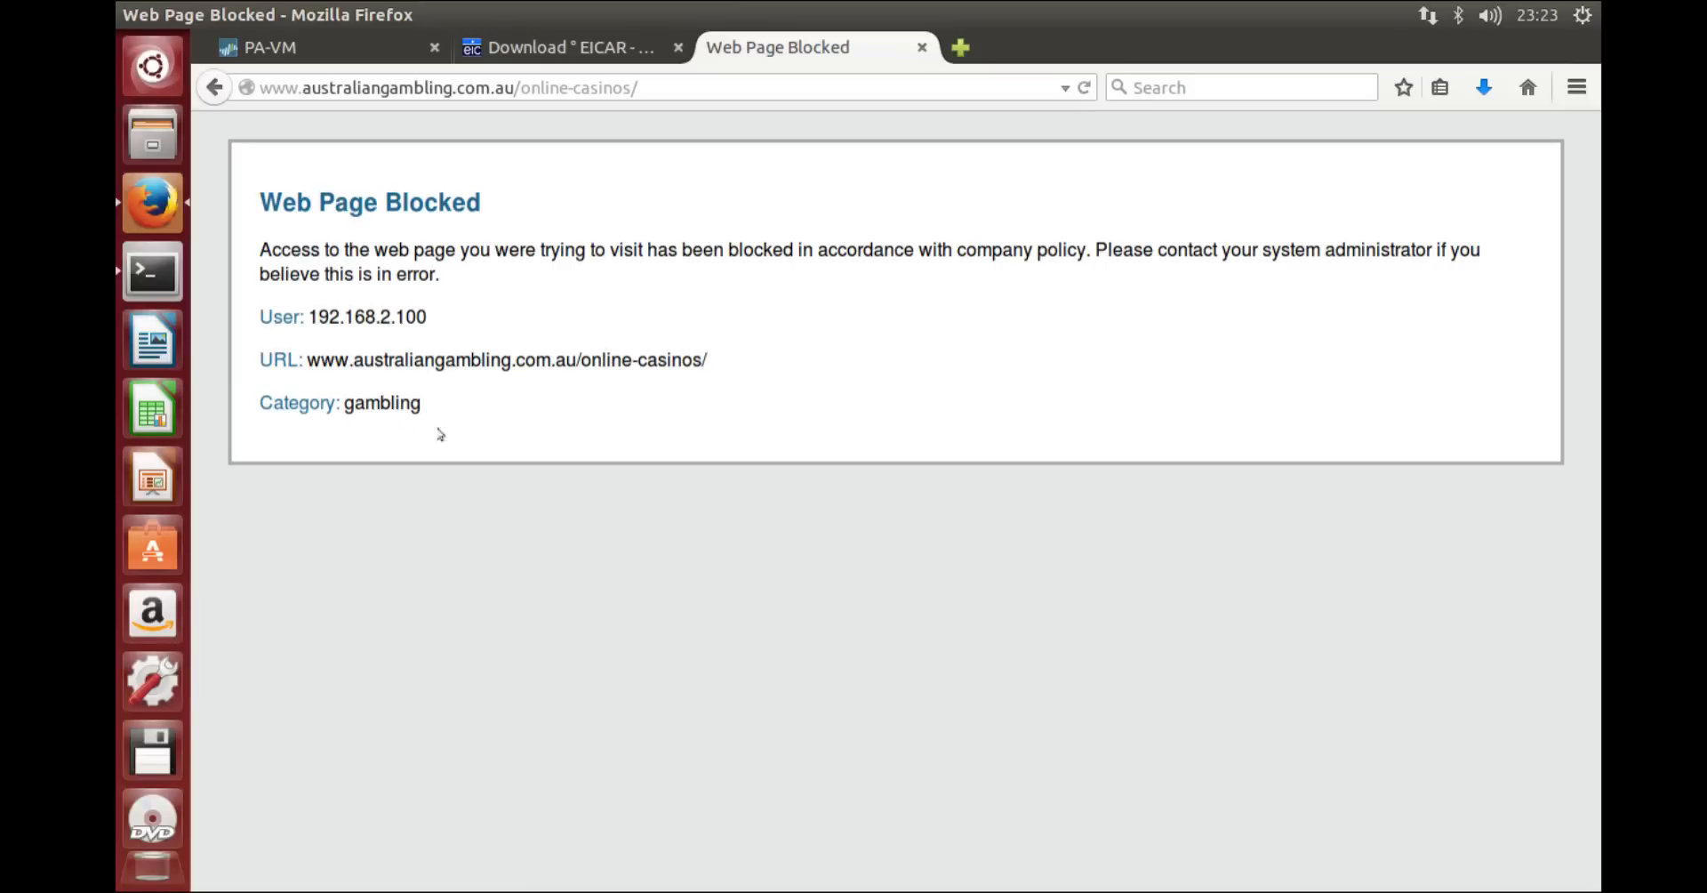
Step: Check the URL category given on the gambling site's block page and return to the PA-VM firewall tab
drag(447, 417, 256, 406)
click(653, 391)
click(302, 46)
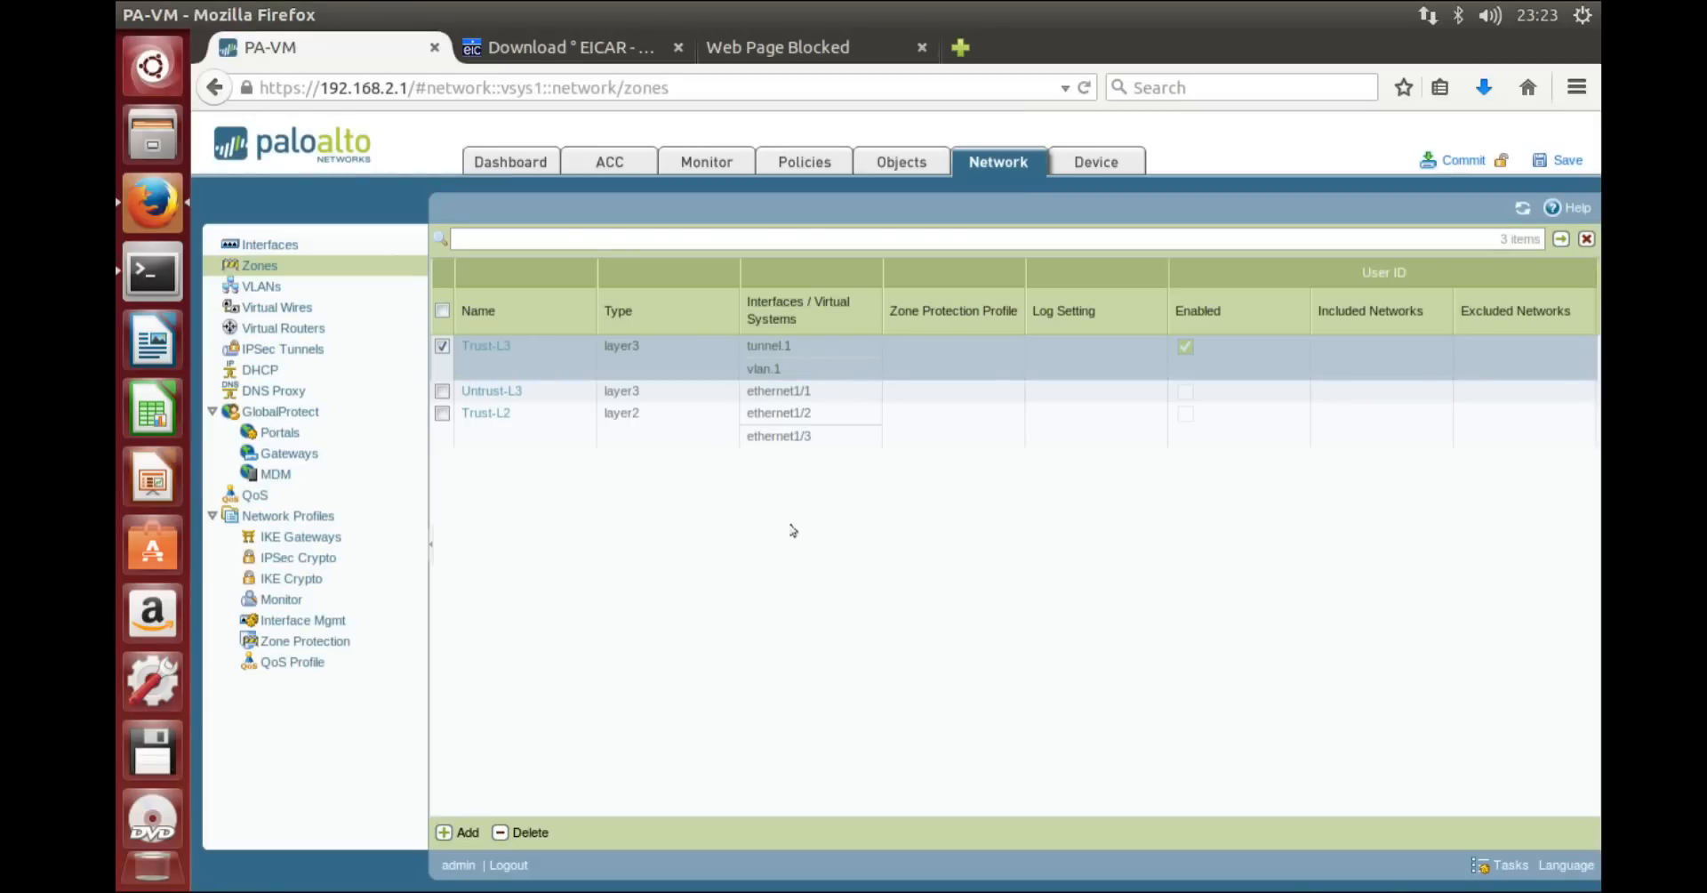
Step: Start a new security profile group on the firewall and name it TEST-SPG
click(790, 164)
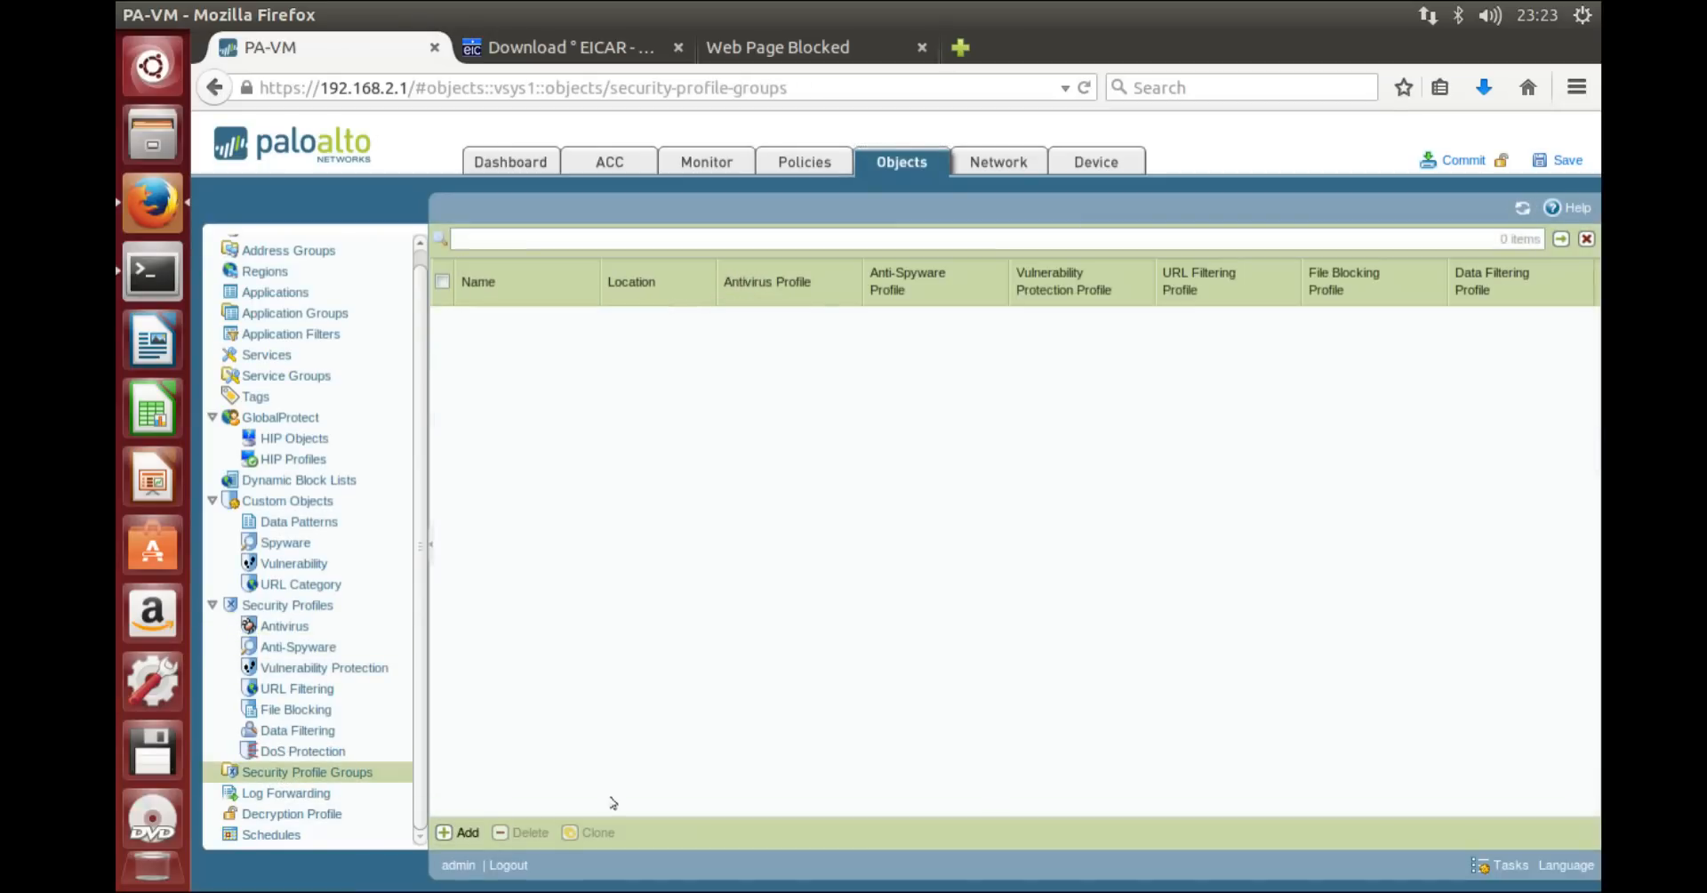
click(463, 832)
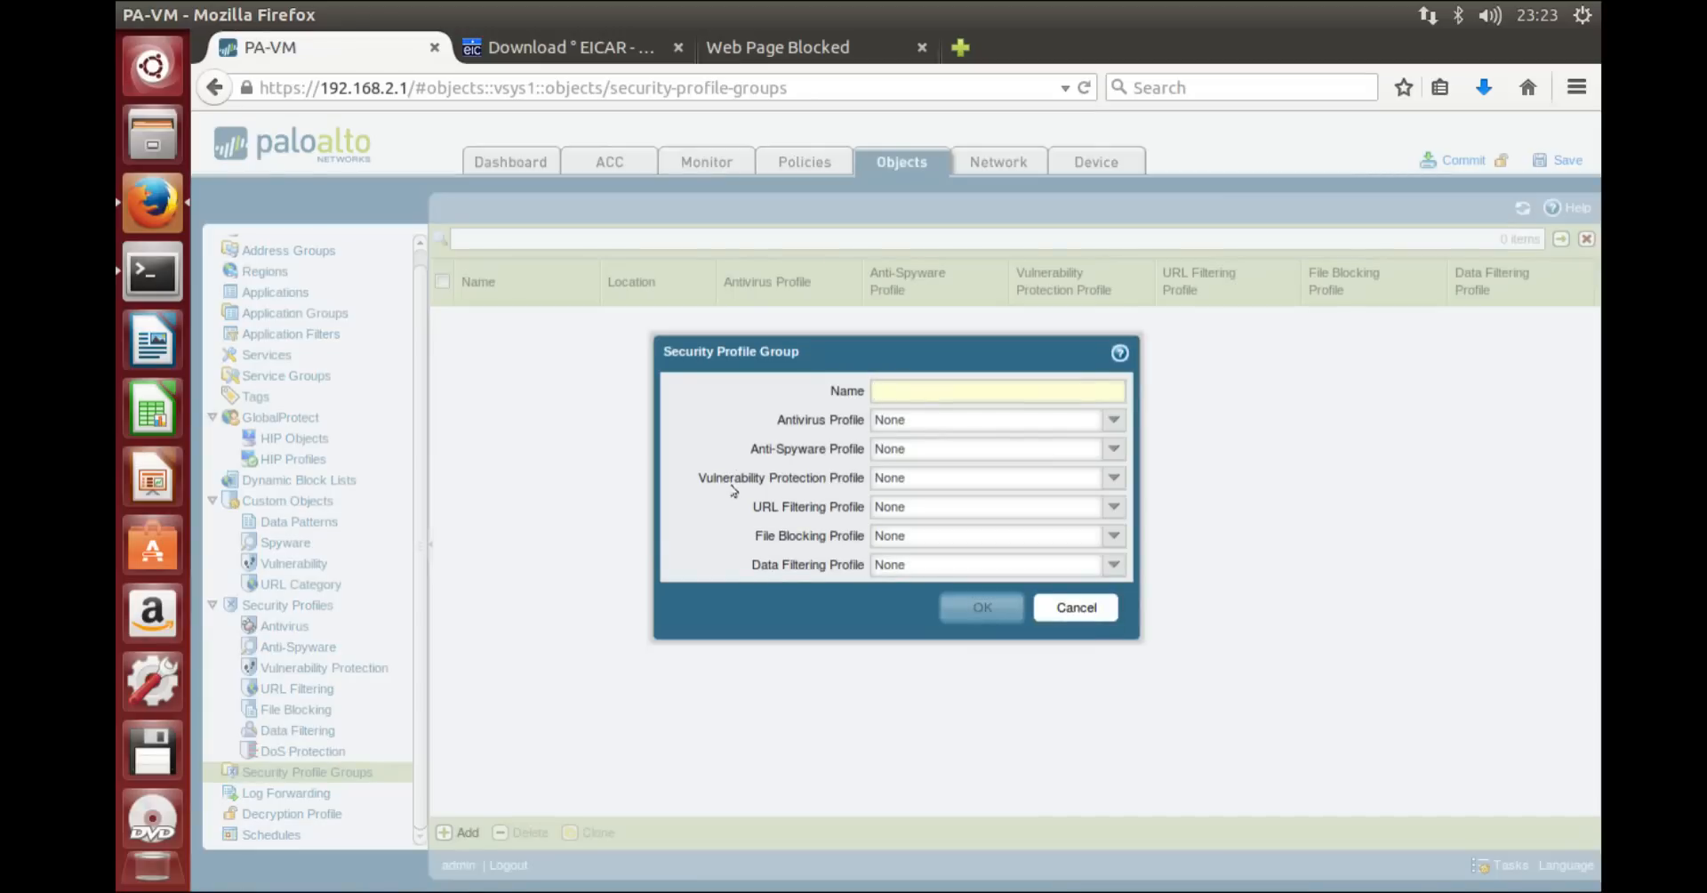
text(TEST-G)
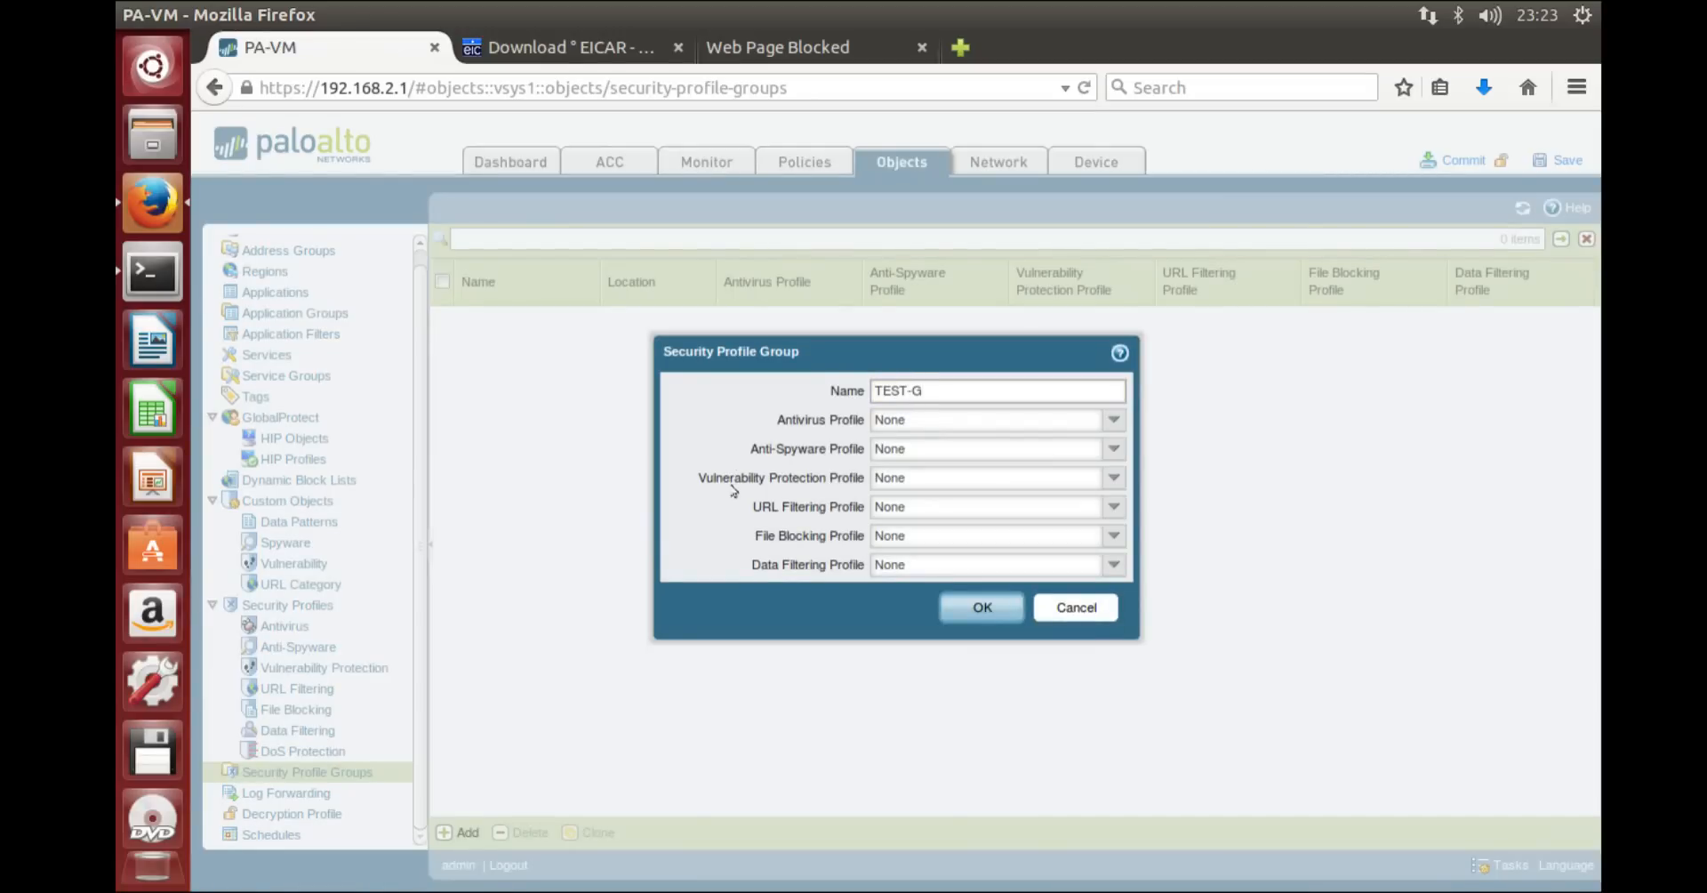
key(BackSpace)
text(SPG)
Step: Set the group's antivirus, anti-spyware, vulnerability protection and URL filtering profiles to default and save the group
click(1111, 423)
click(1009, 463)
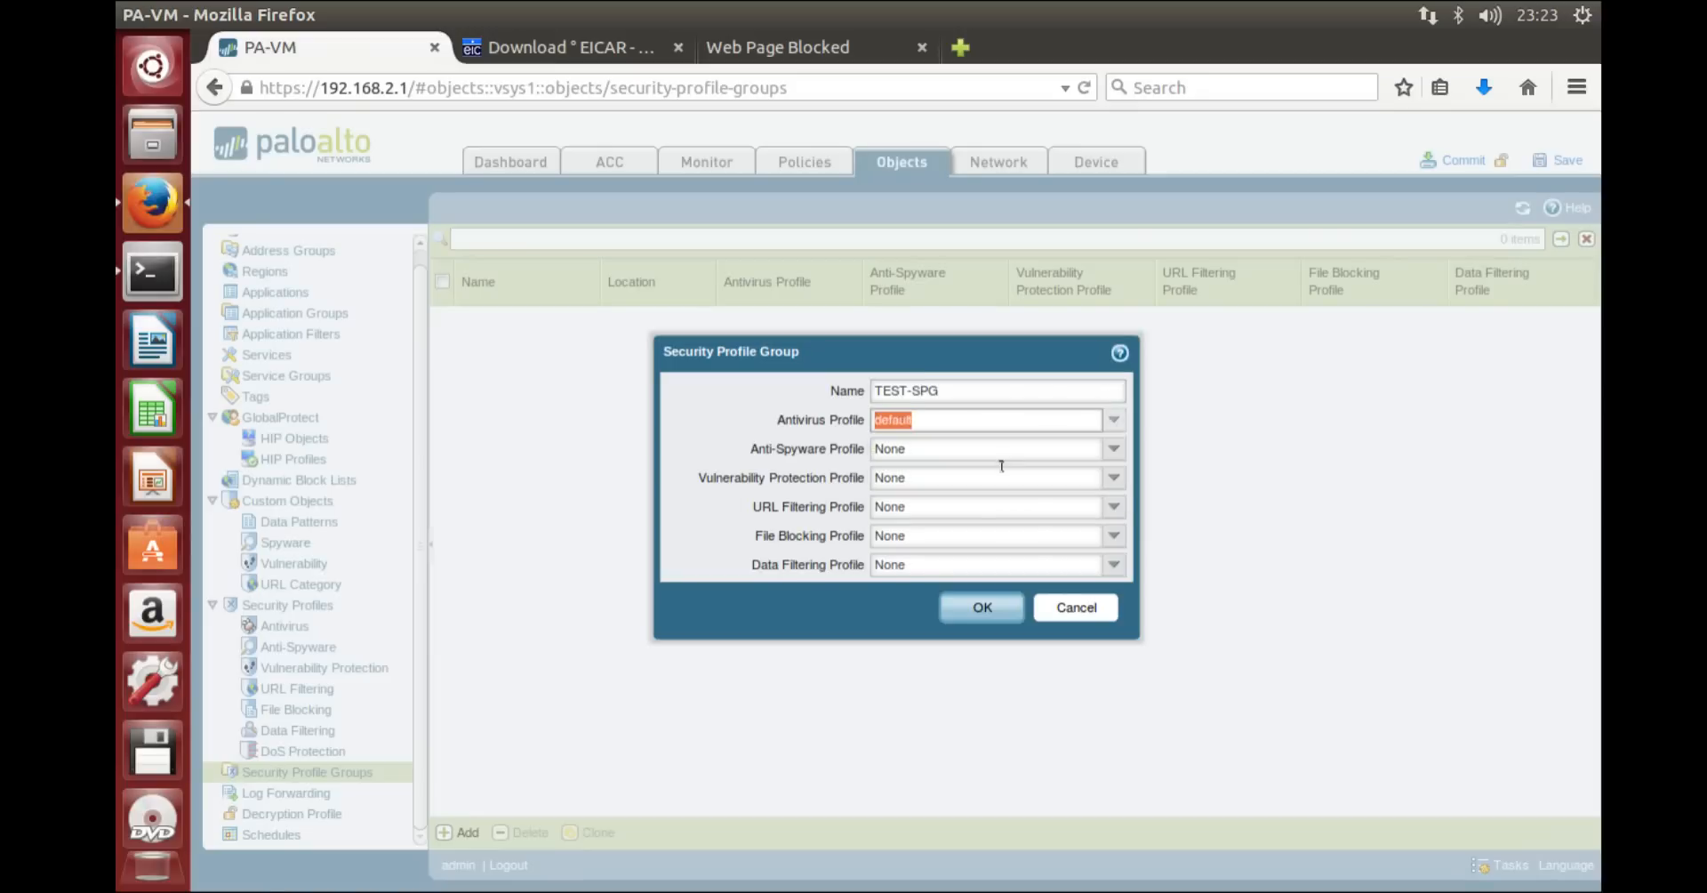
click(1107, 451)
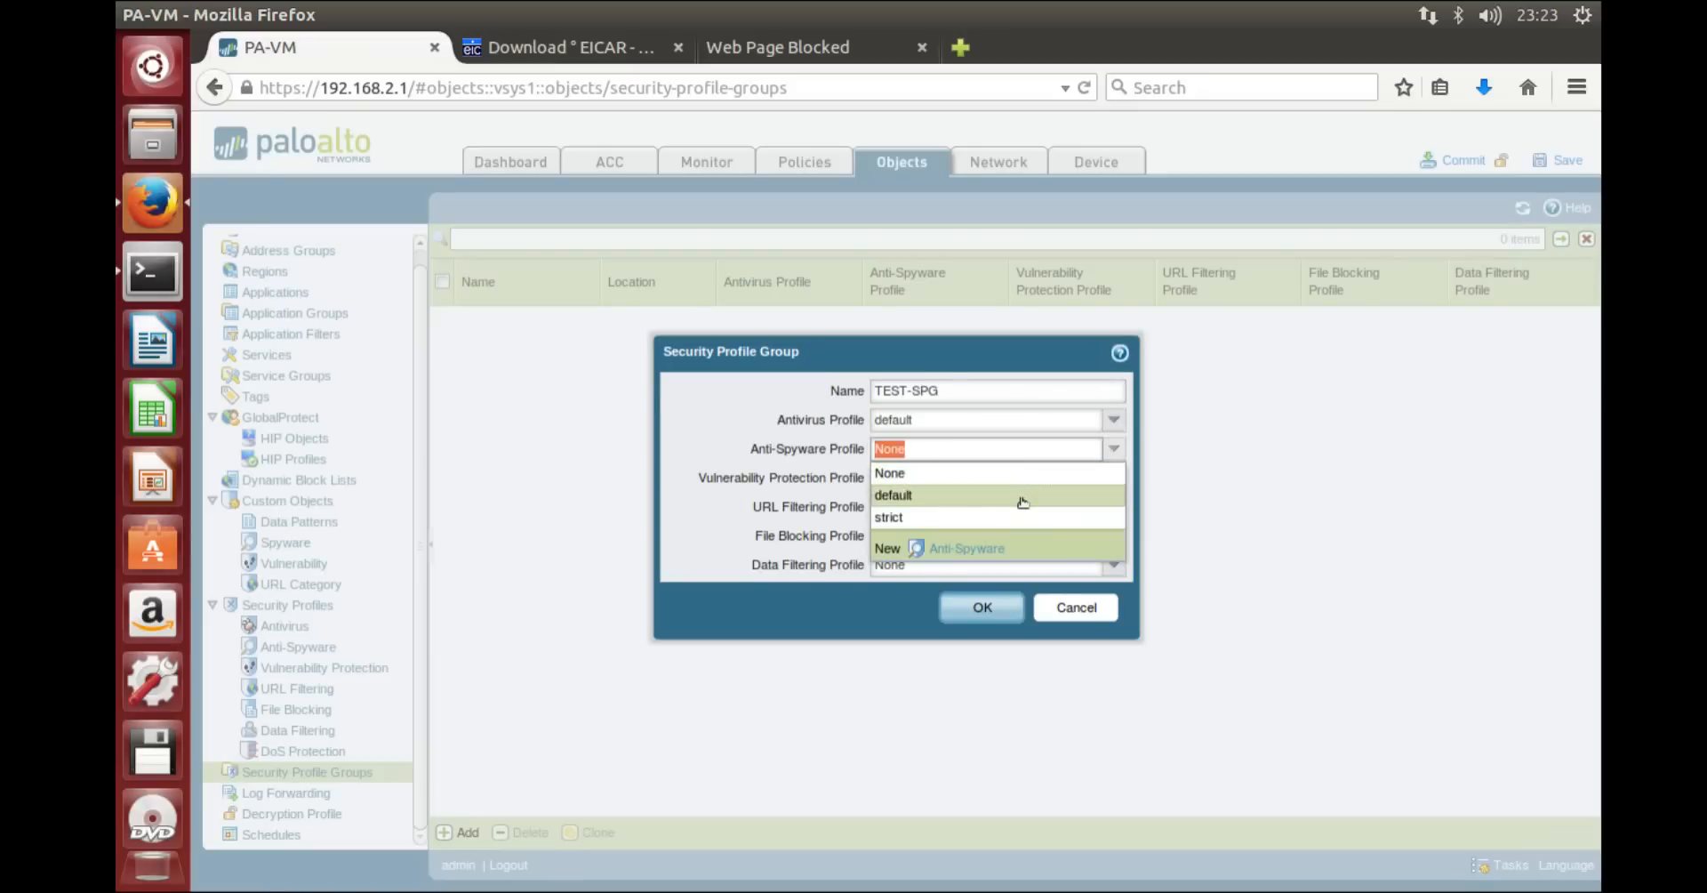
click(1021, 494)
click(1117, 477)
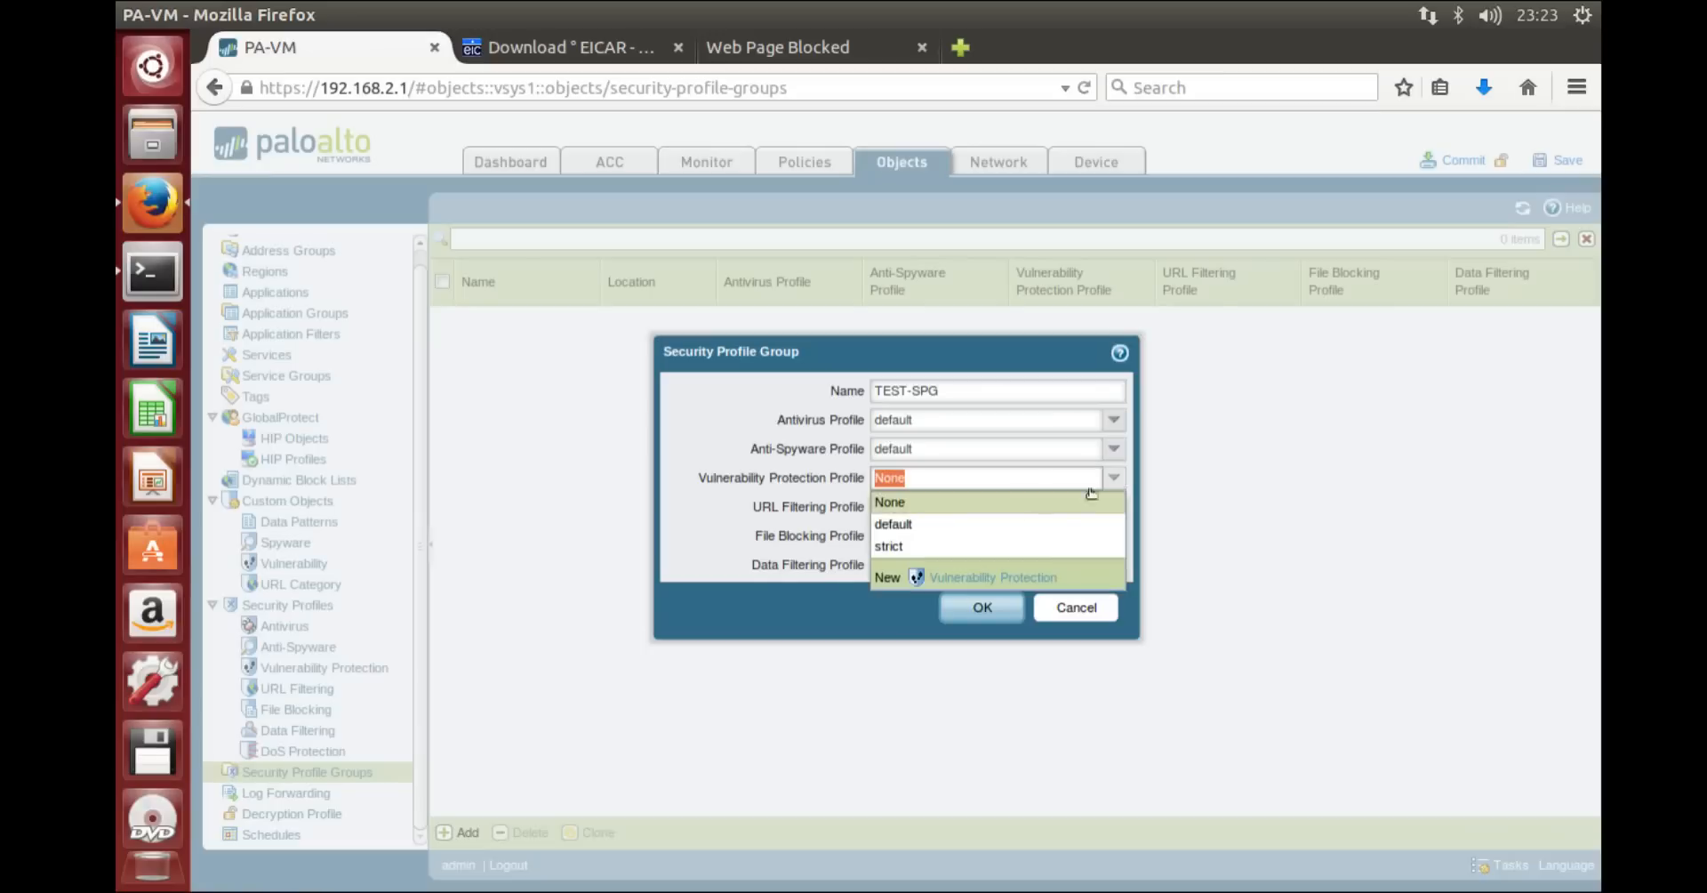
click(1022, 523)
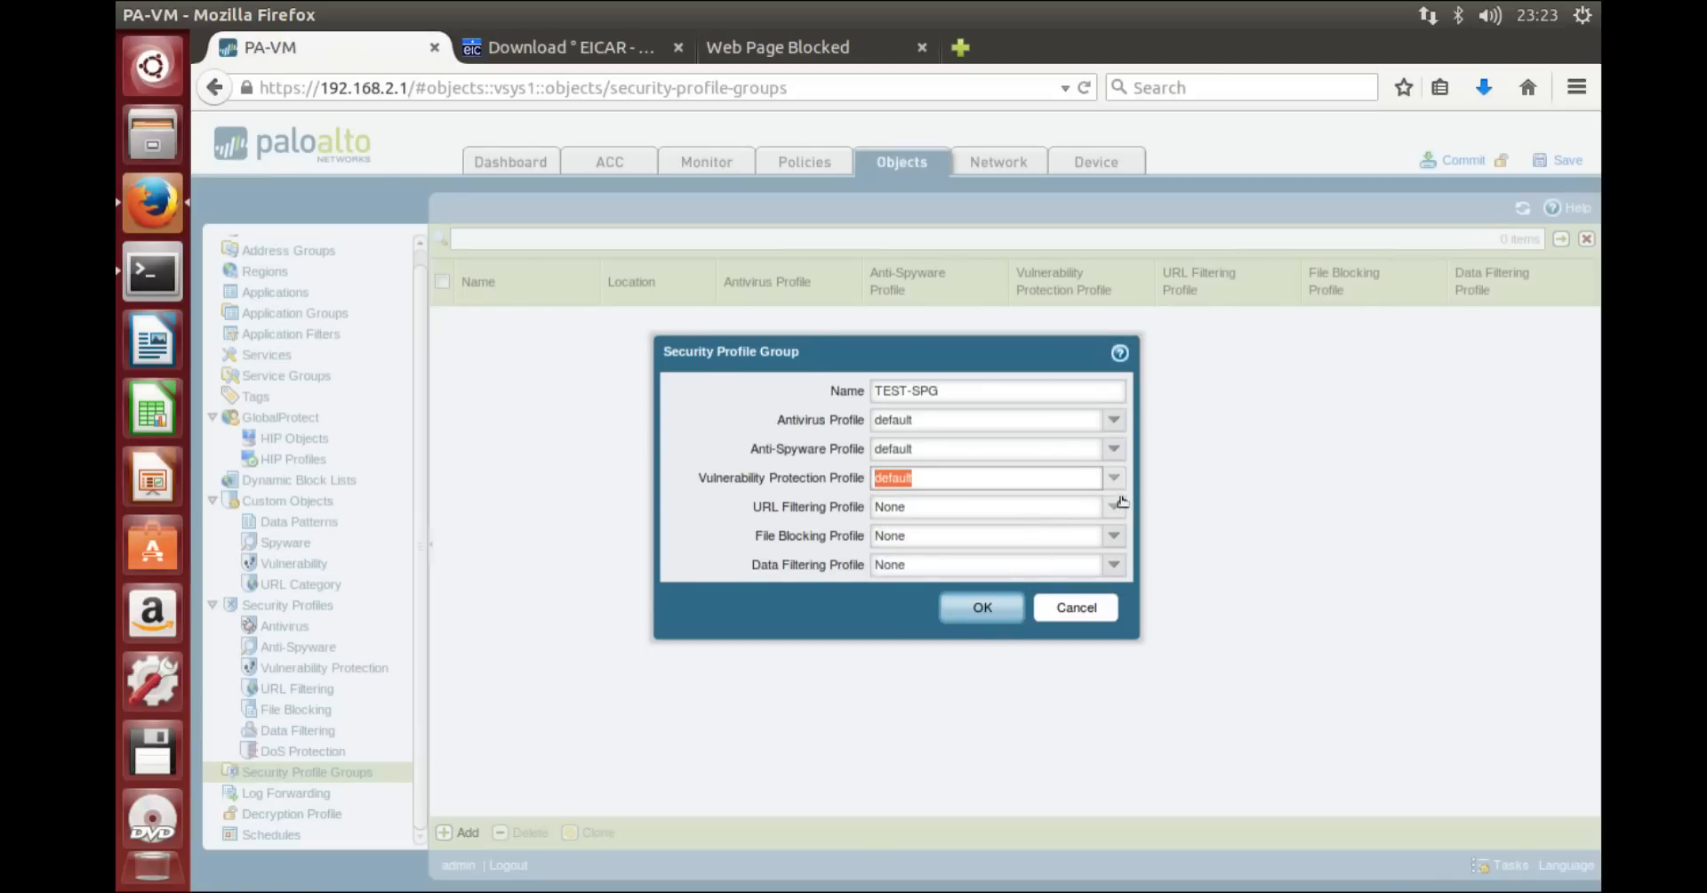
click(1114, 506)
click(1051, 550)
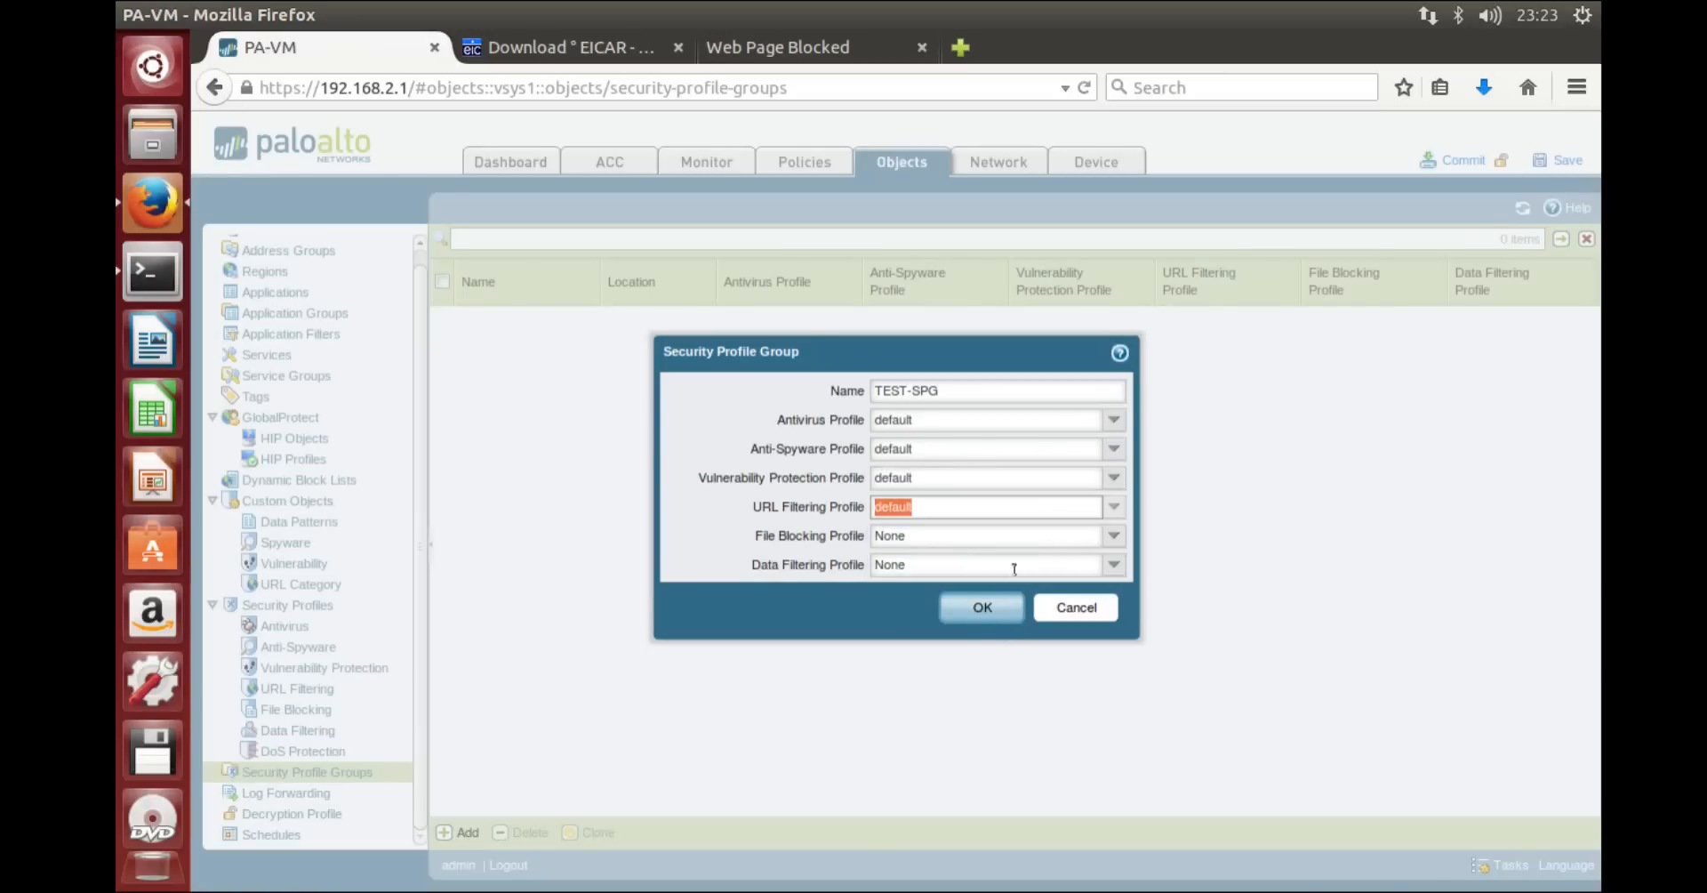
click(981, 609)
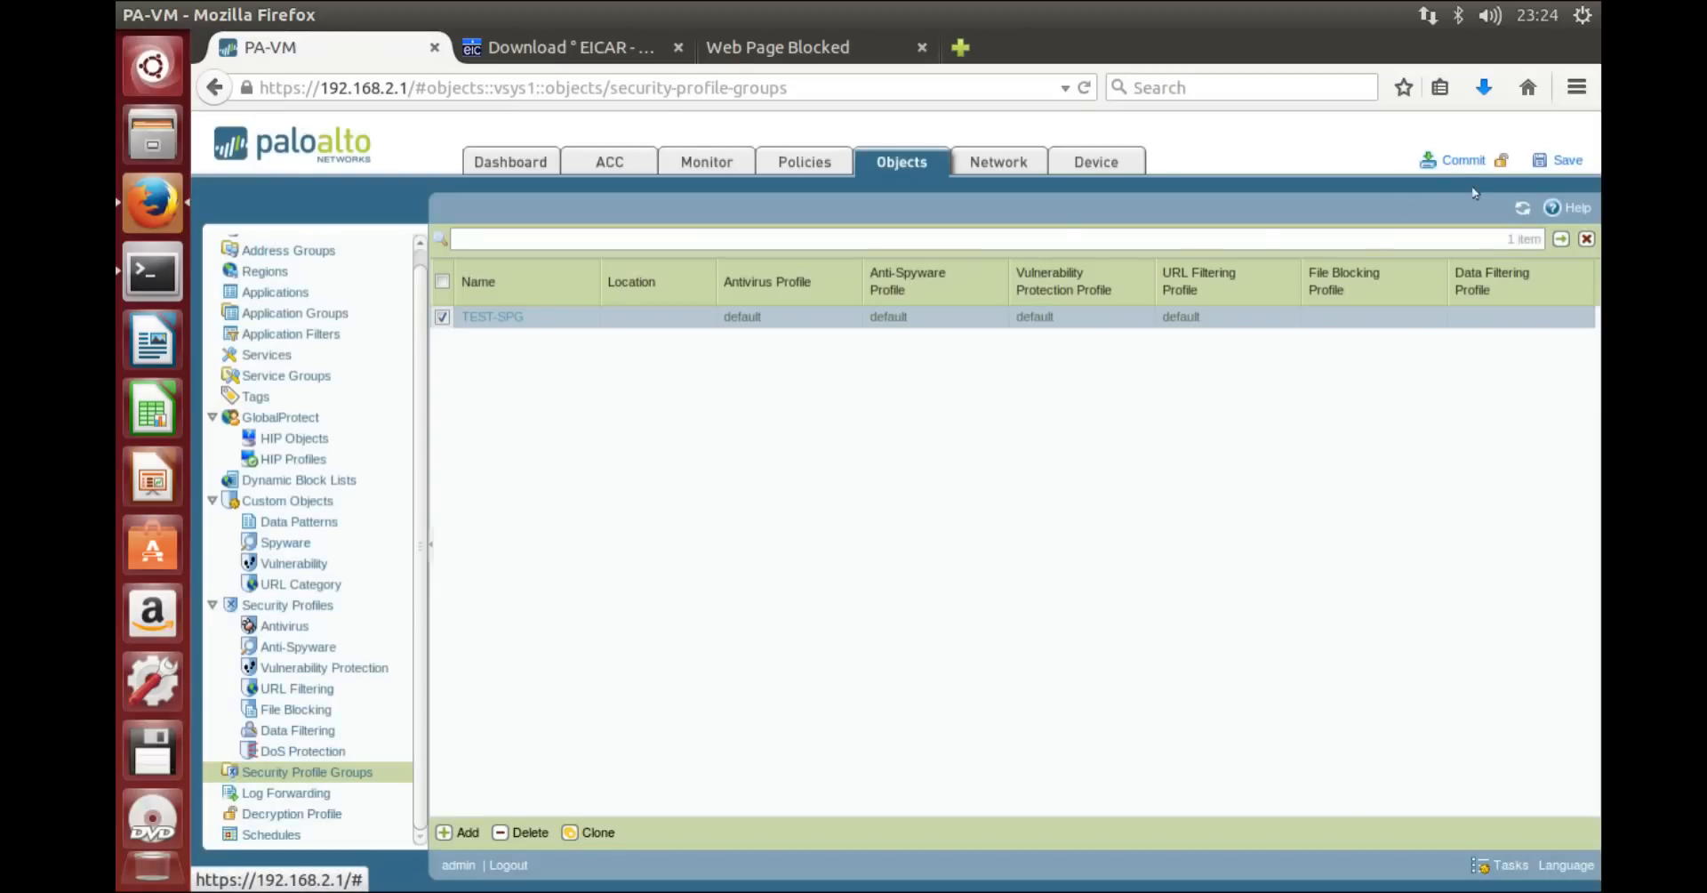
Step: In the security policy TEST-RULE, change the profile type to Group, choose TEST-SPG as the group profile, and save the rule
click(803, 168)
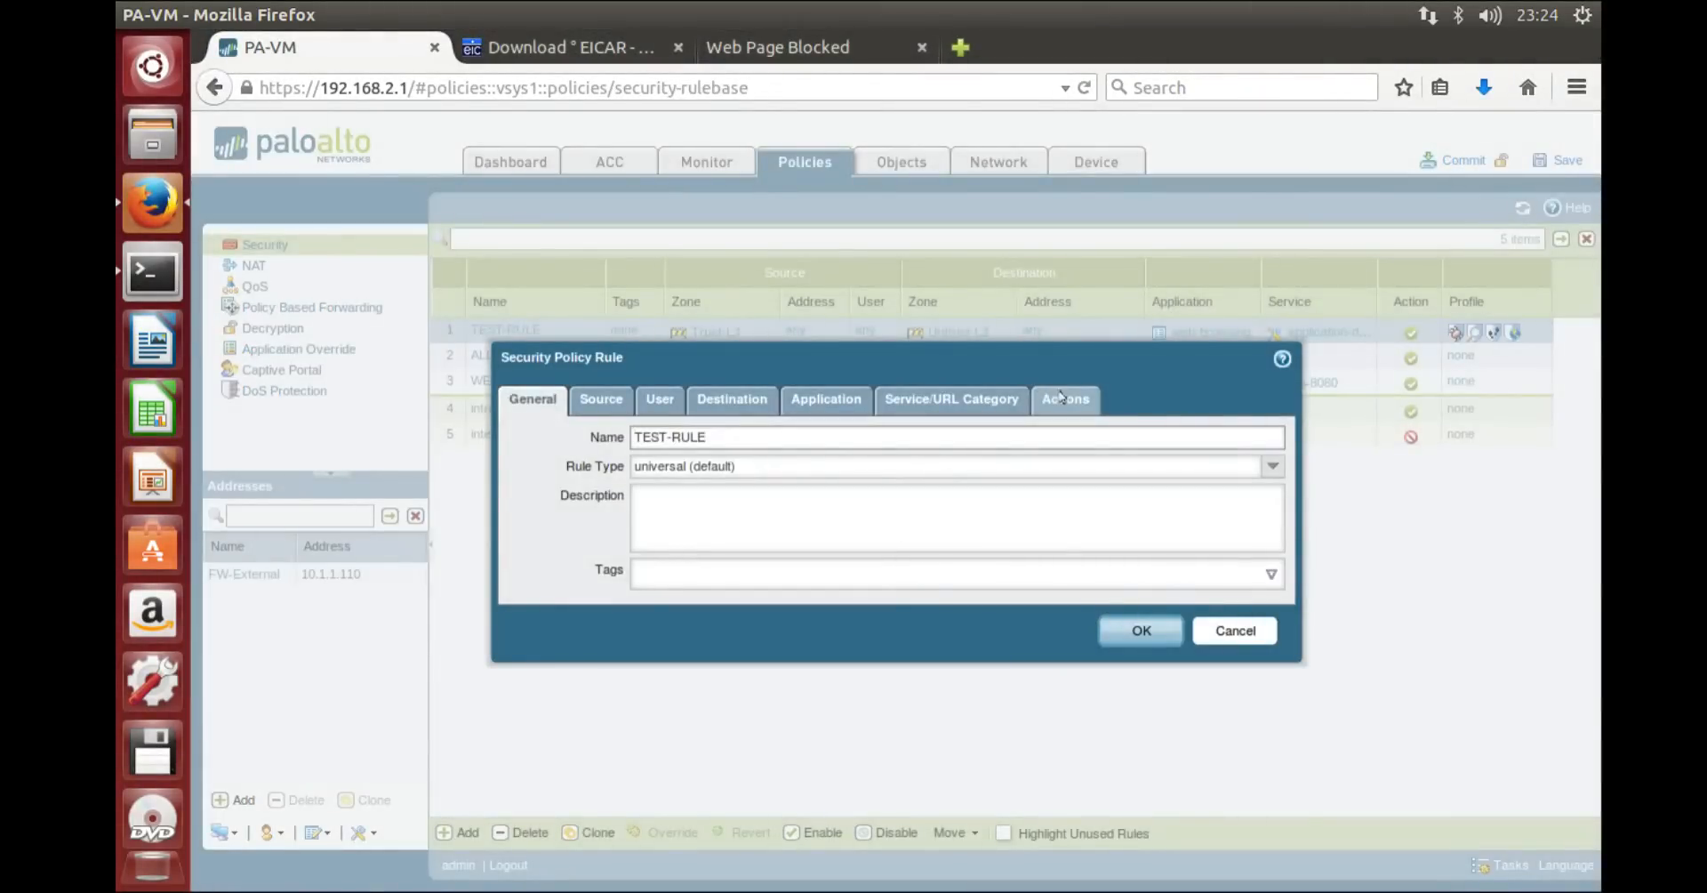
click(1061, 398)
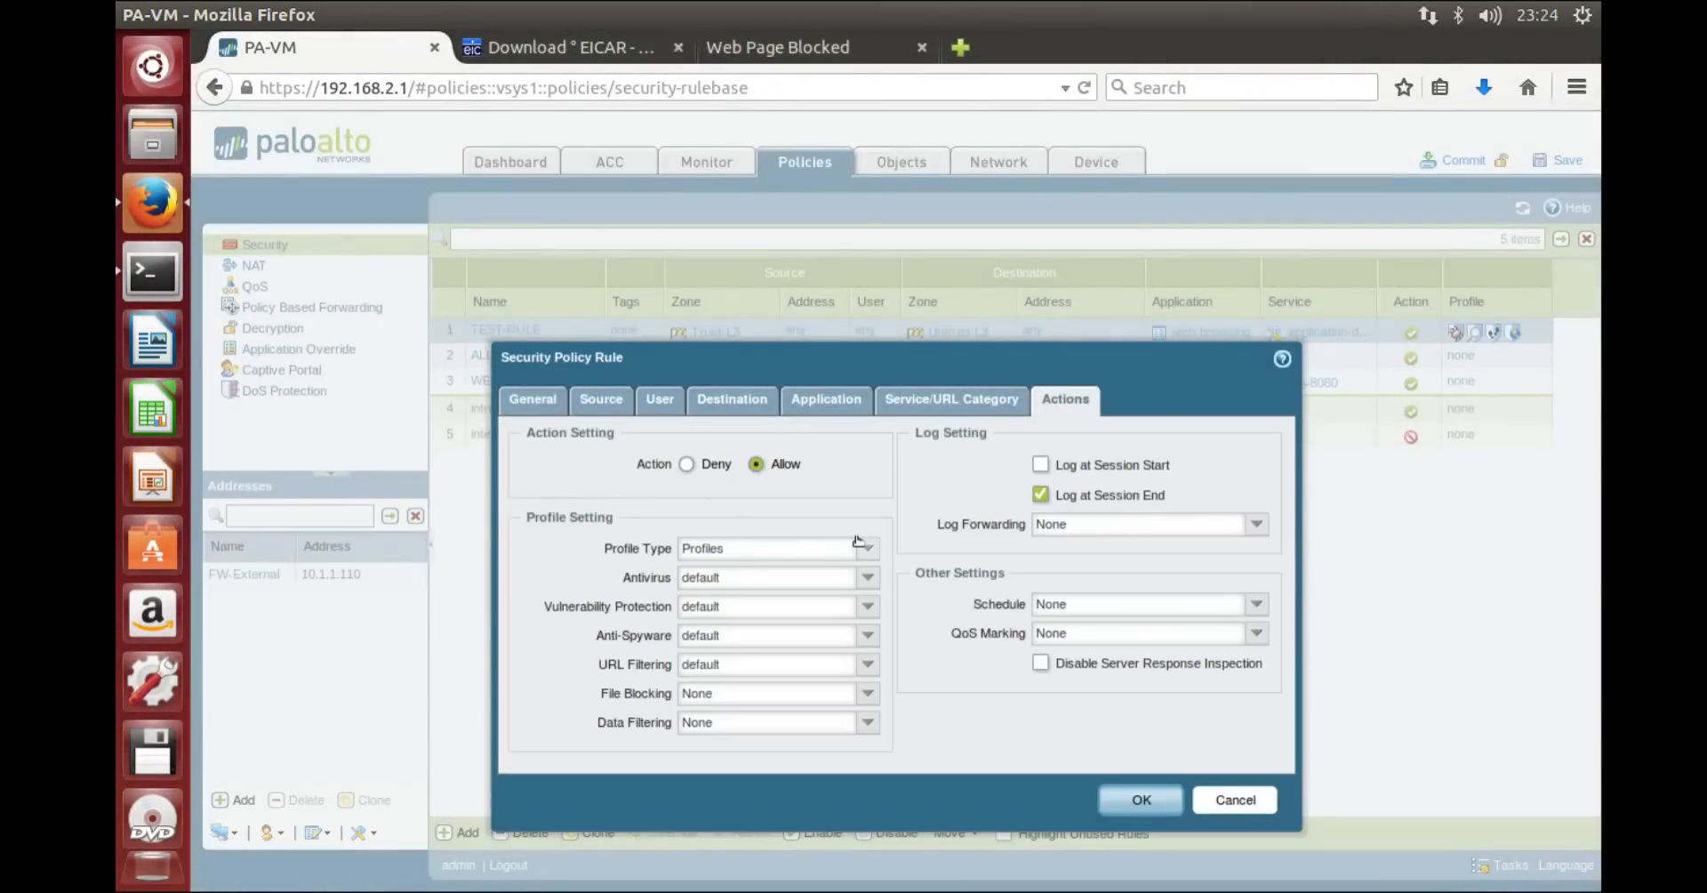
click(858, 544)
click(827, 601)
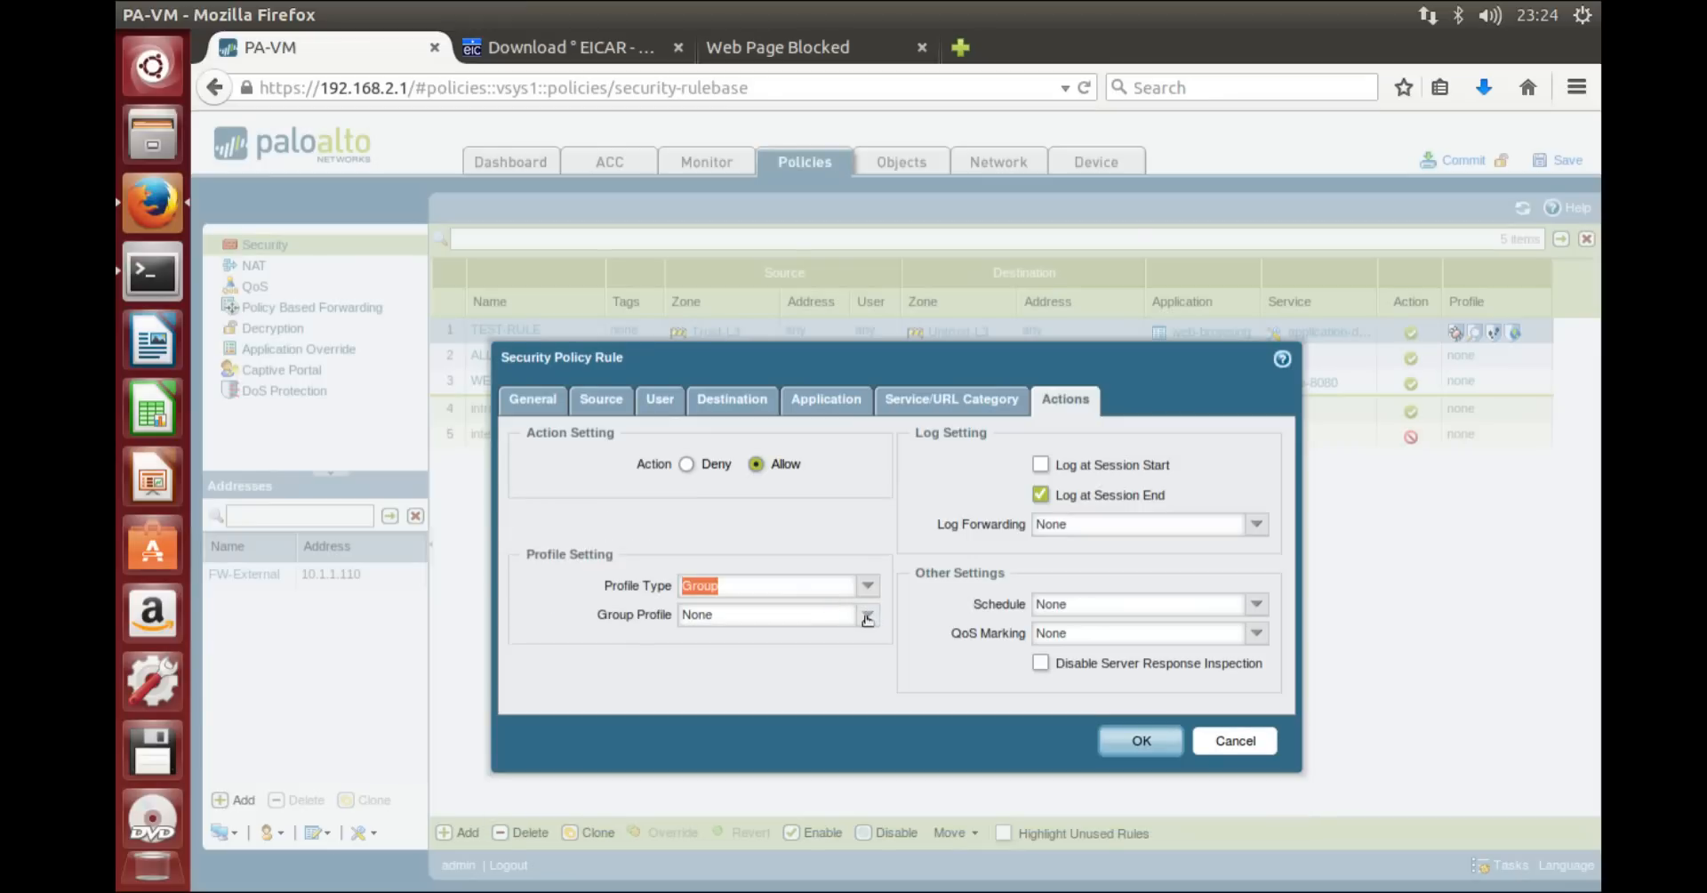
click(867, 615)
click(845, 663)
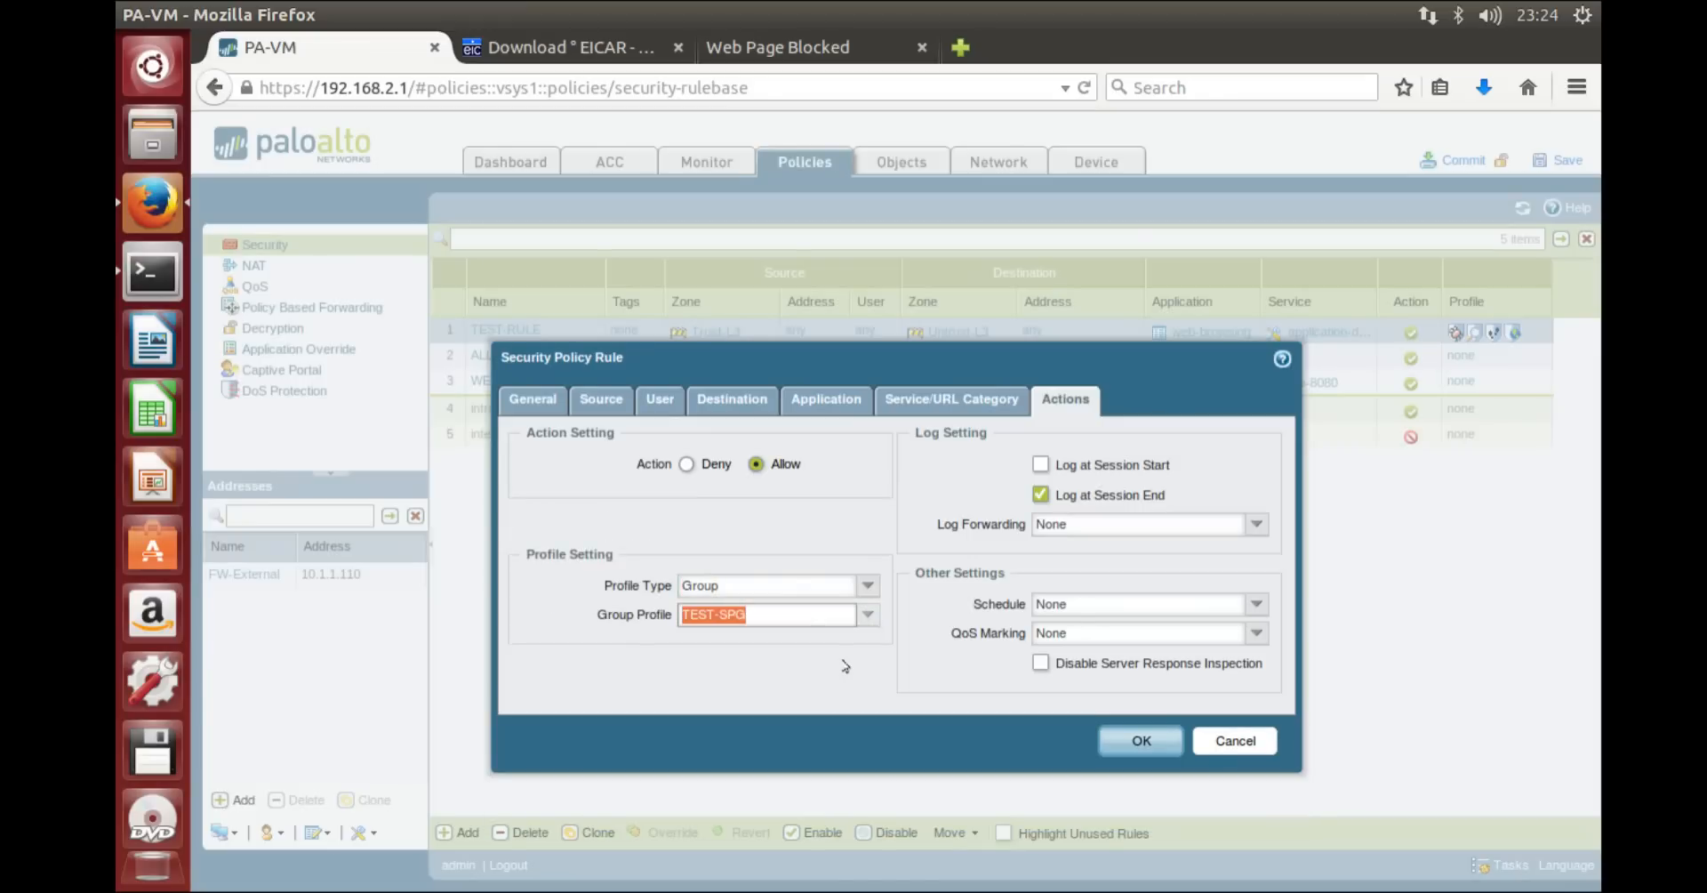
click(815, 665)
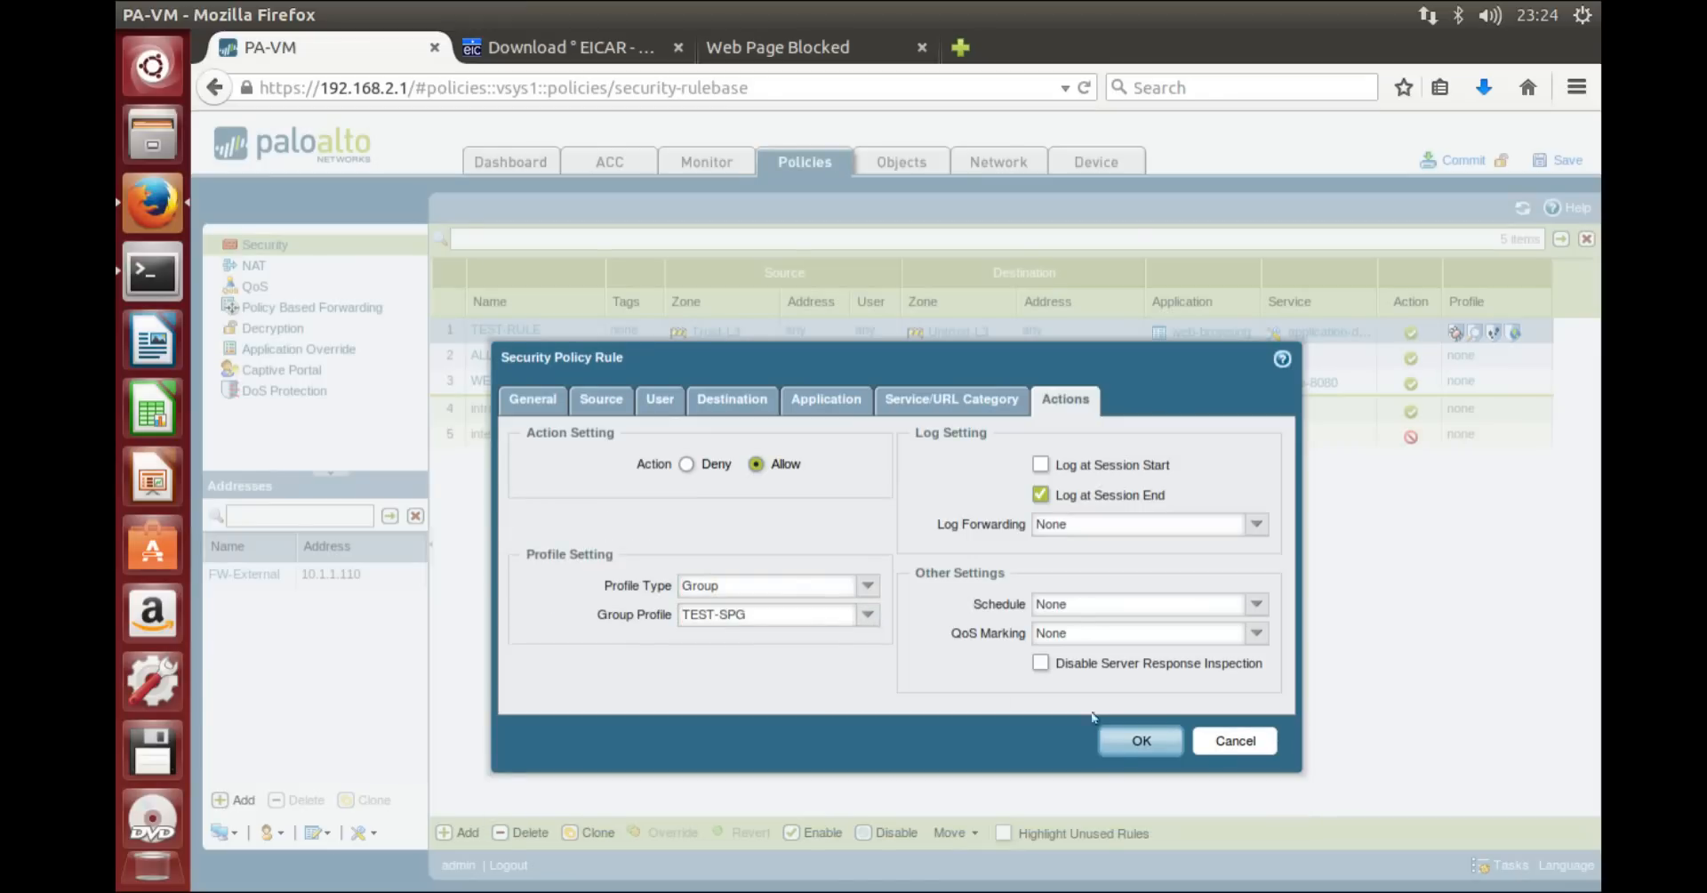
click(1124, 749)
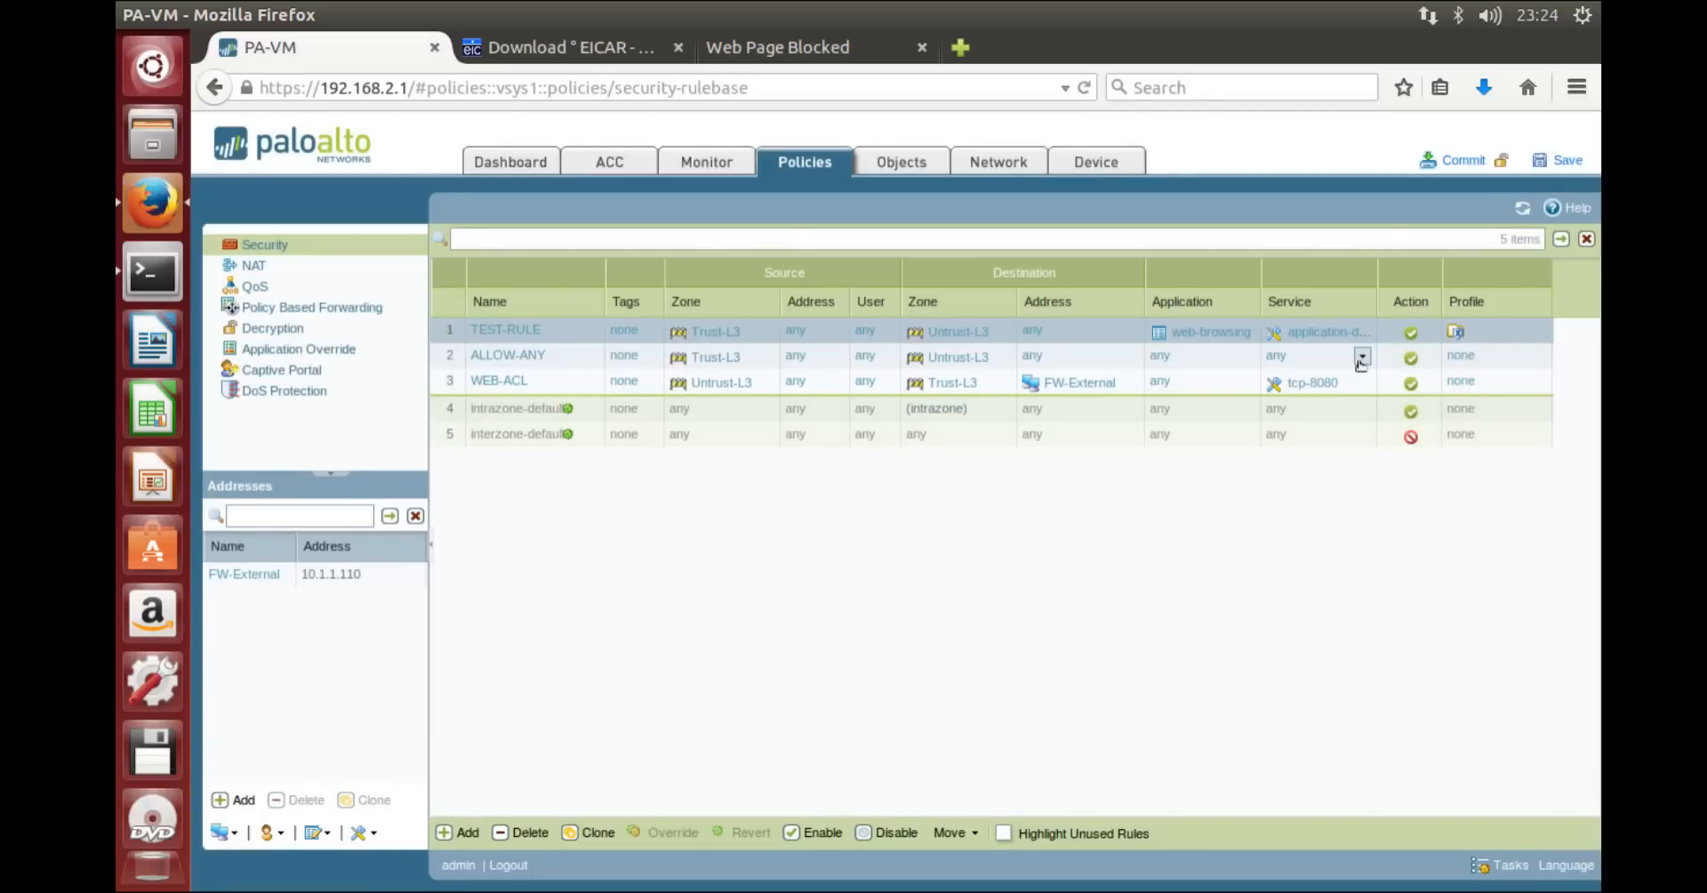
Step: Commit the firewall configuration and close the commit report
click(1450, 160)
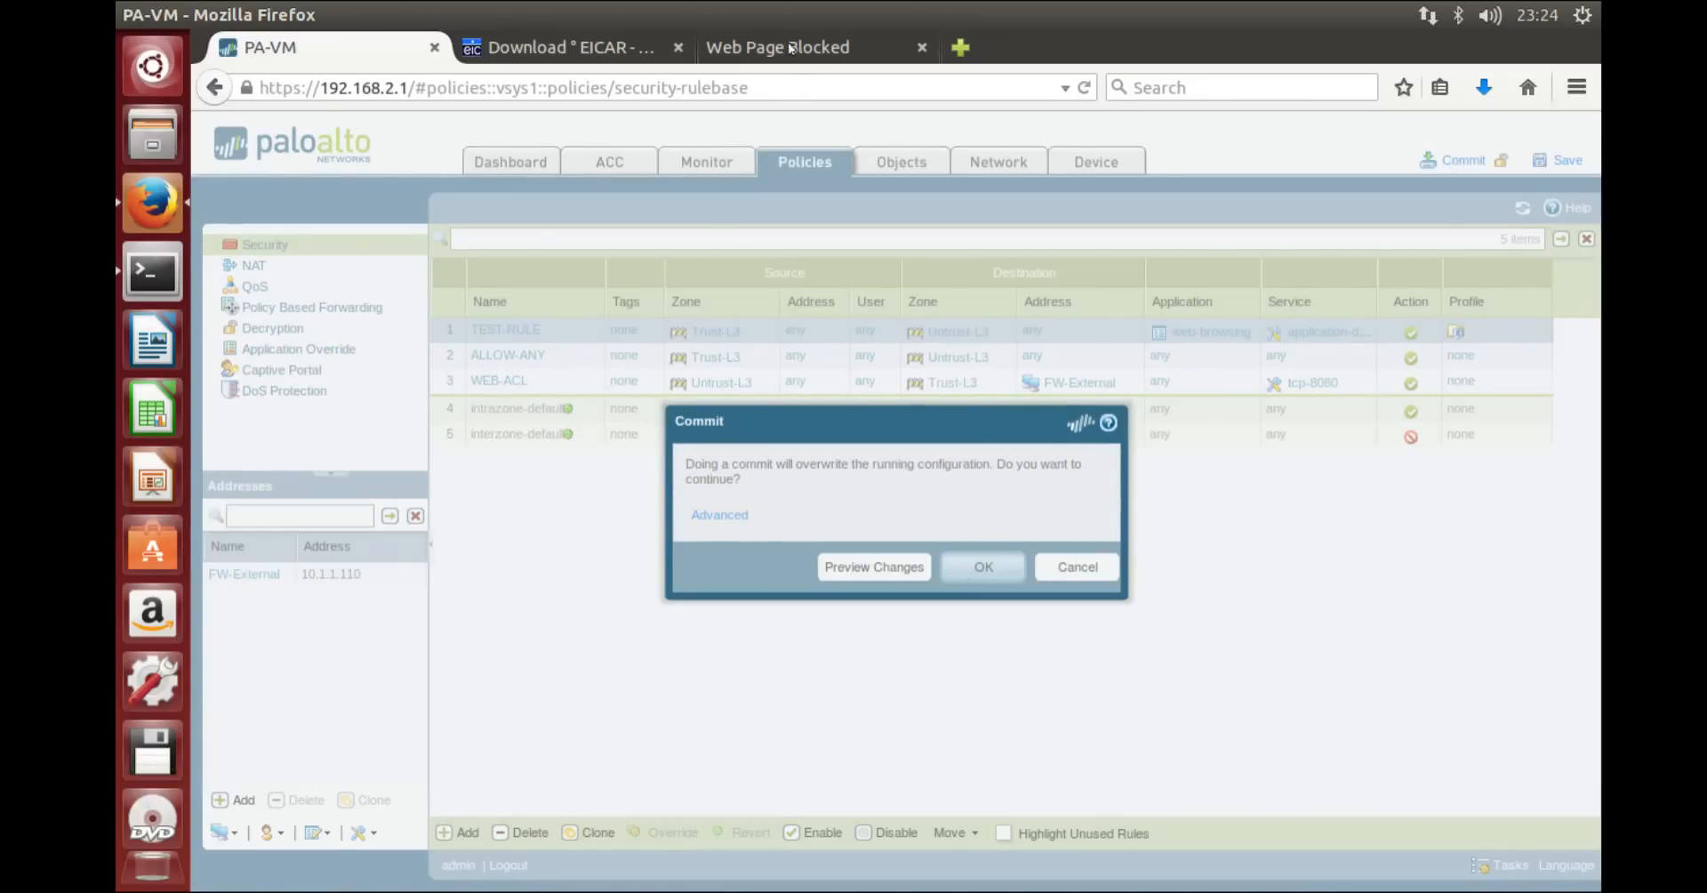
key(Return)
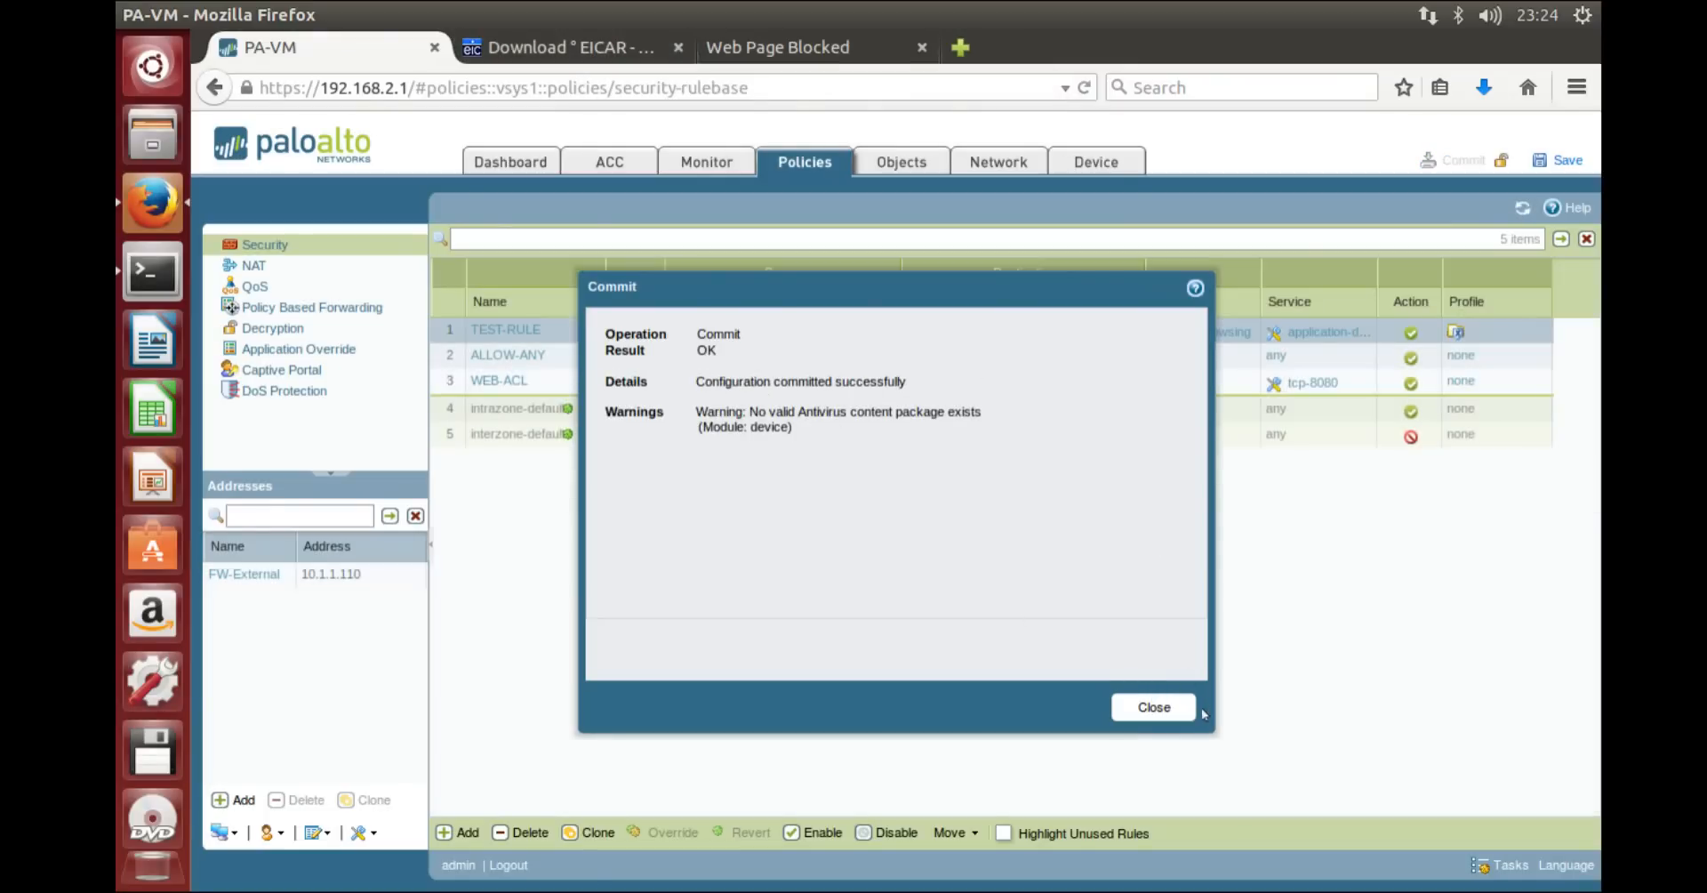
click(1153, 708)
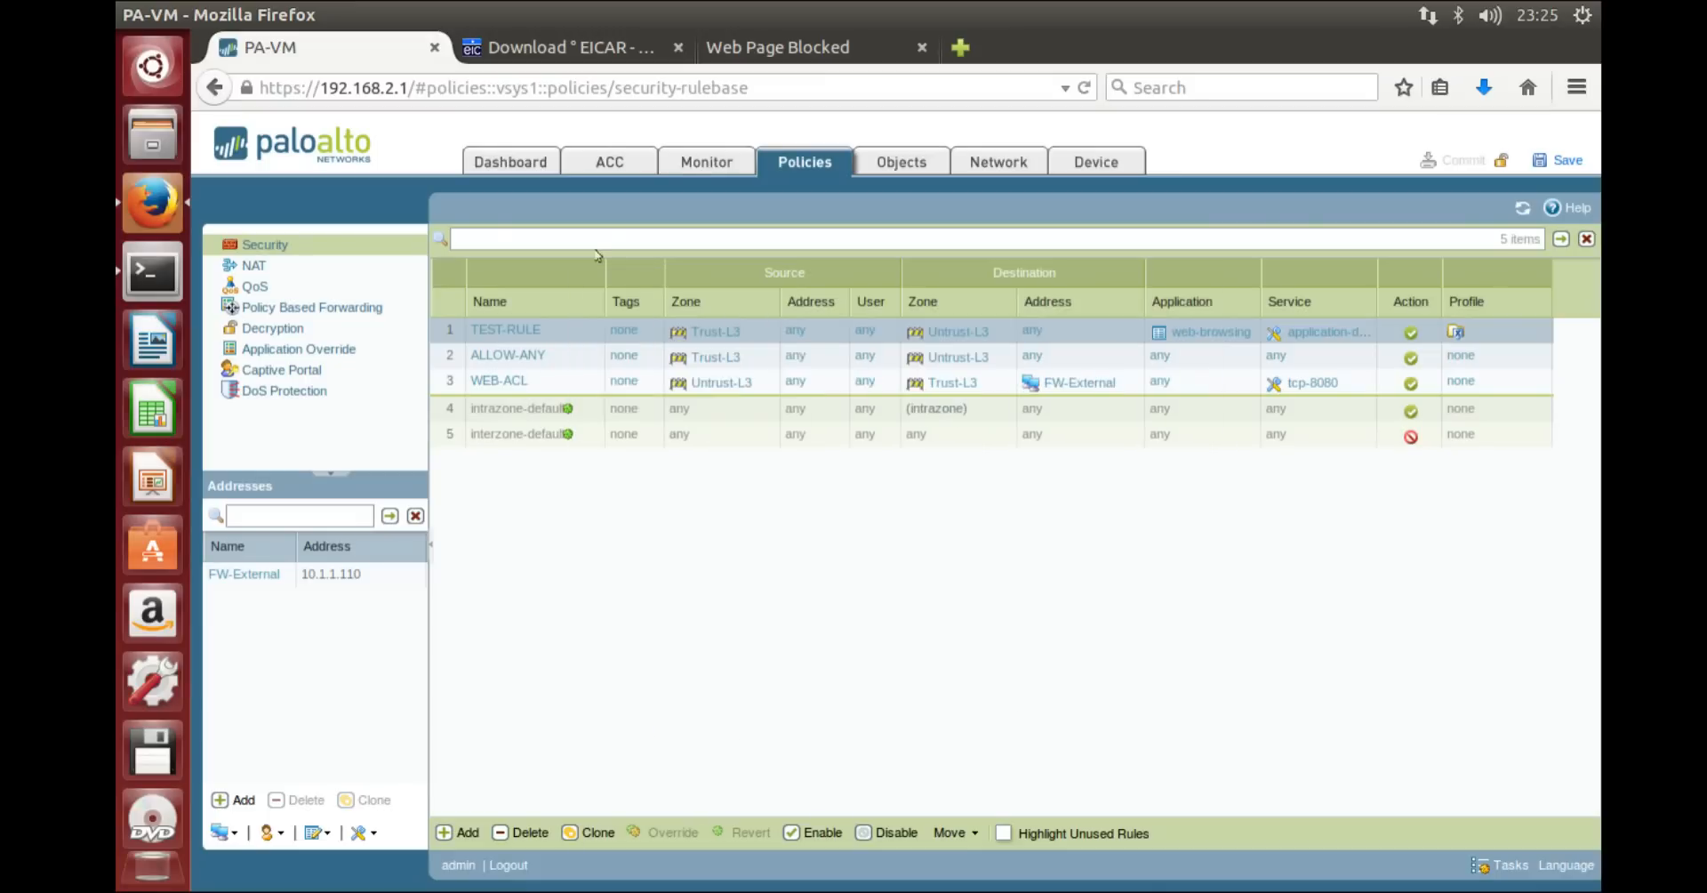
Step: Try to download eicar.com over standard http from the EICAR page, then close that browser tab
click(719, 169)
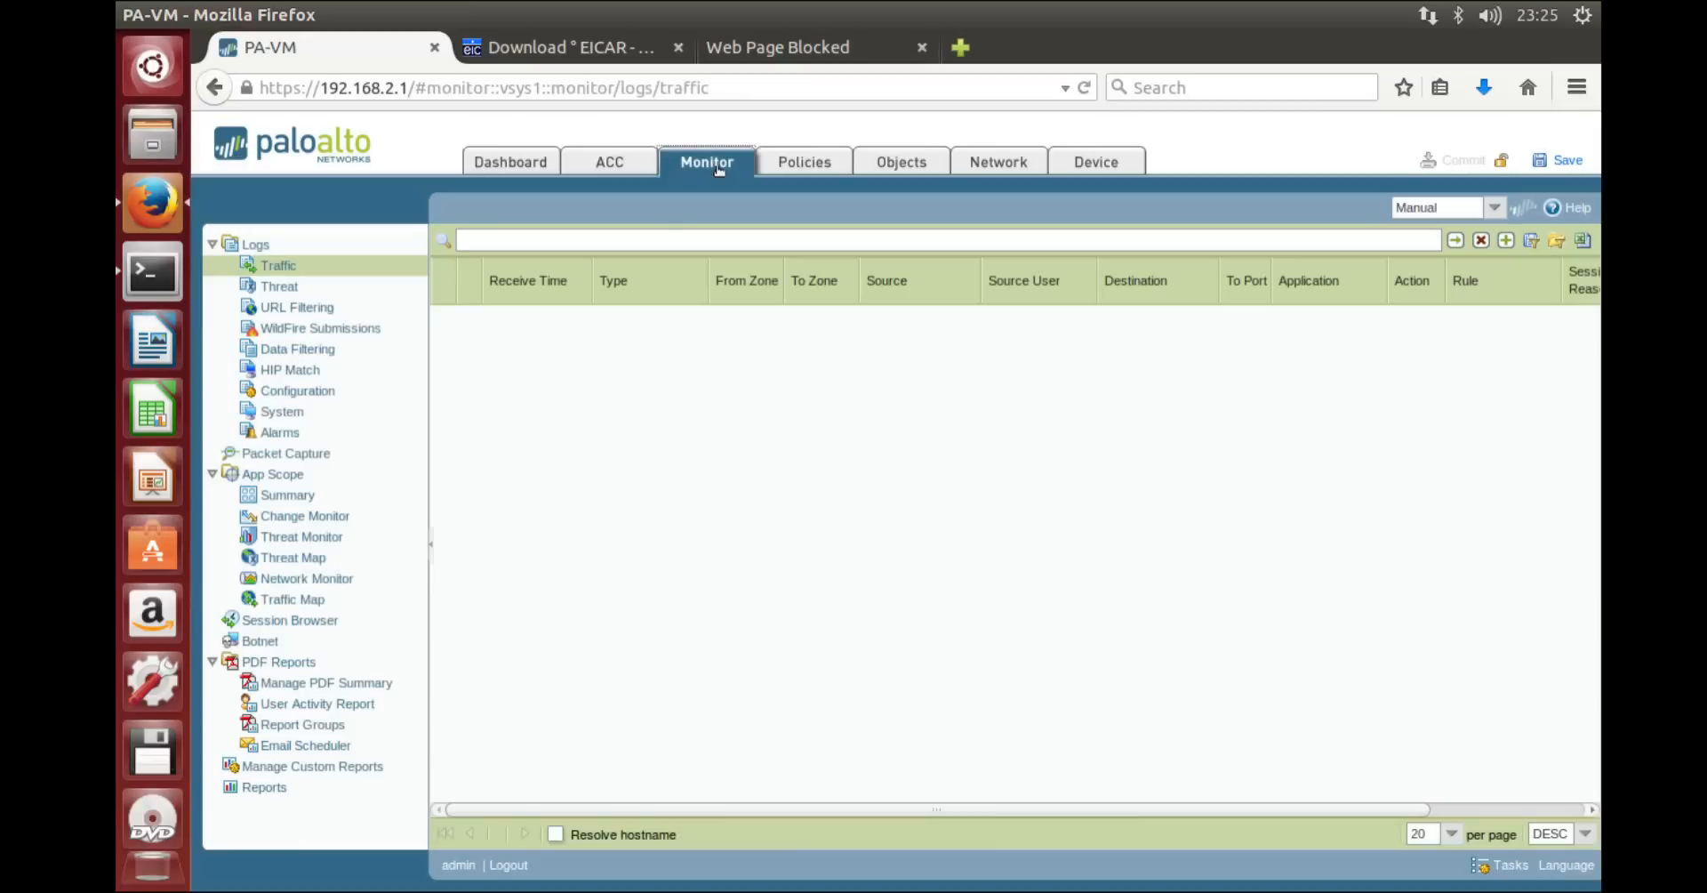
click(807, 161)
click(587, 51)
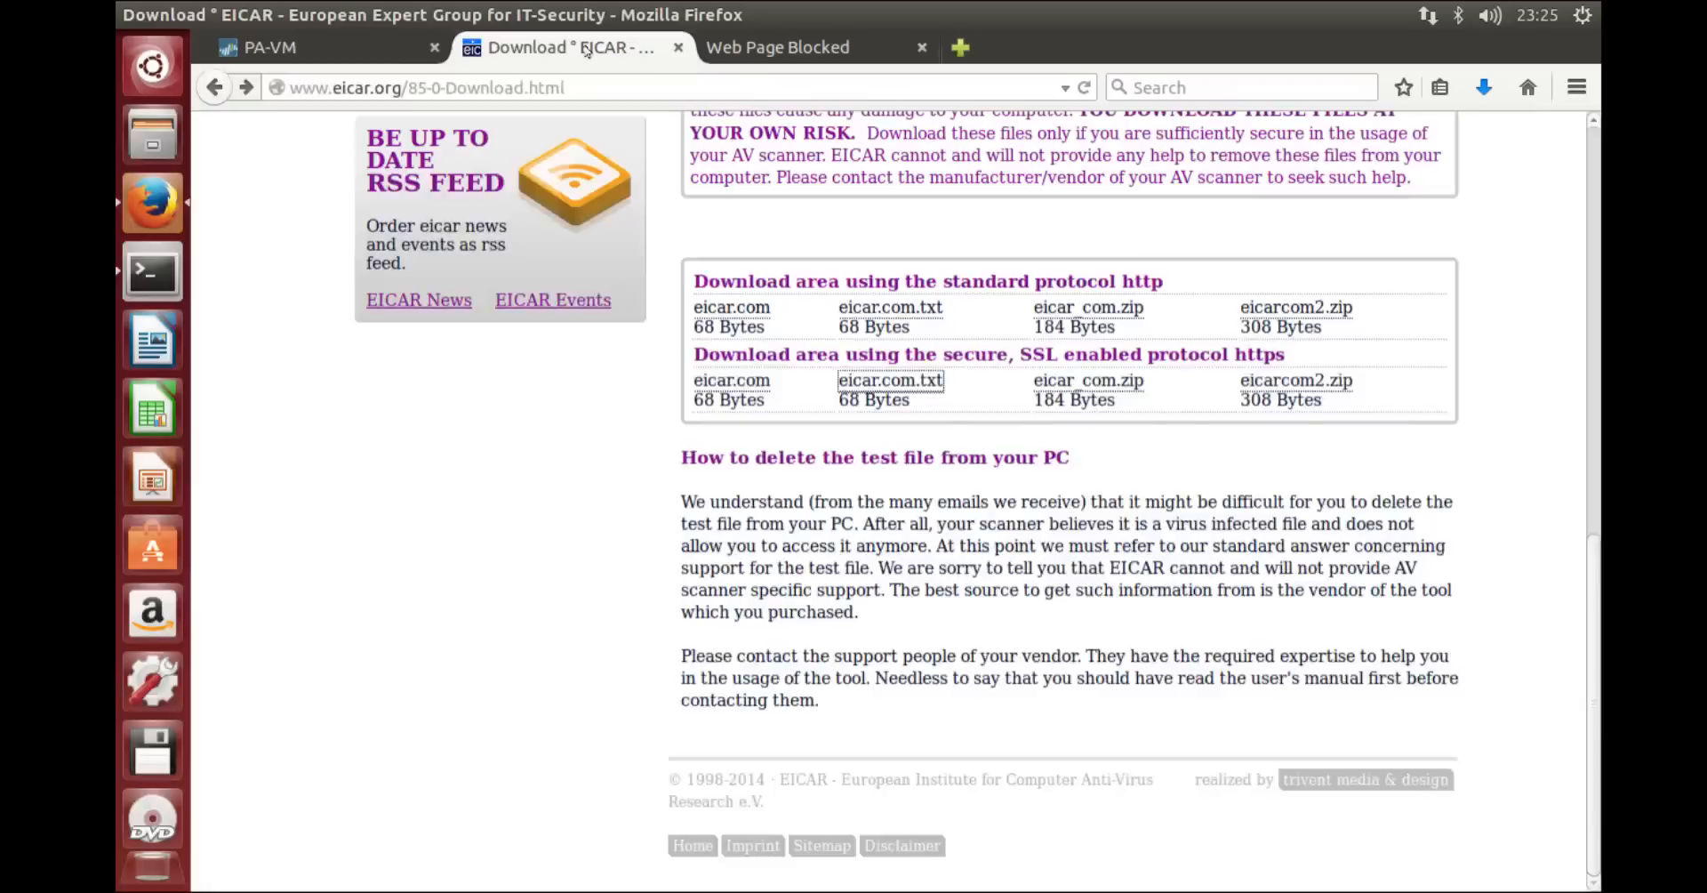
click(738, 311)
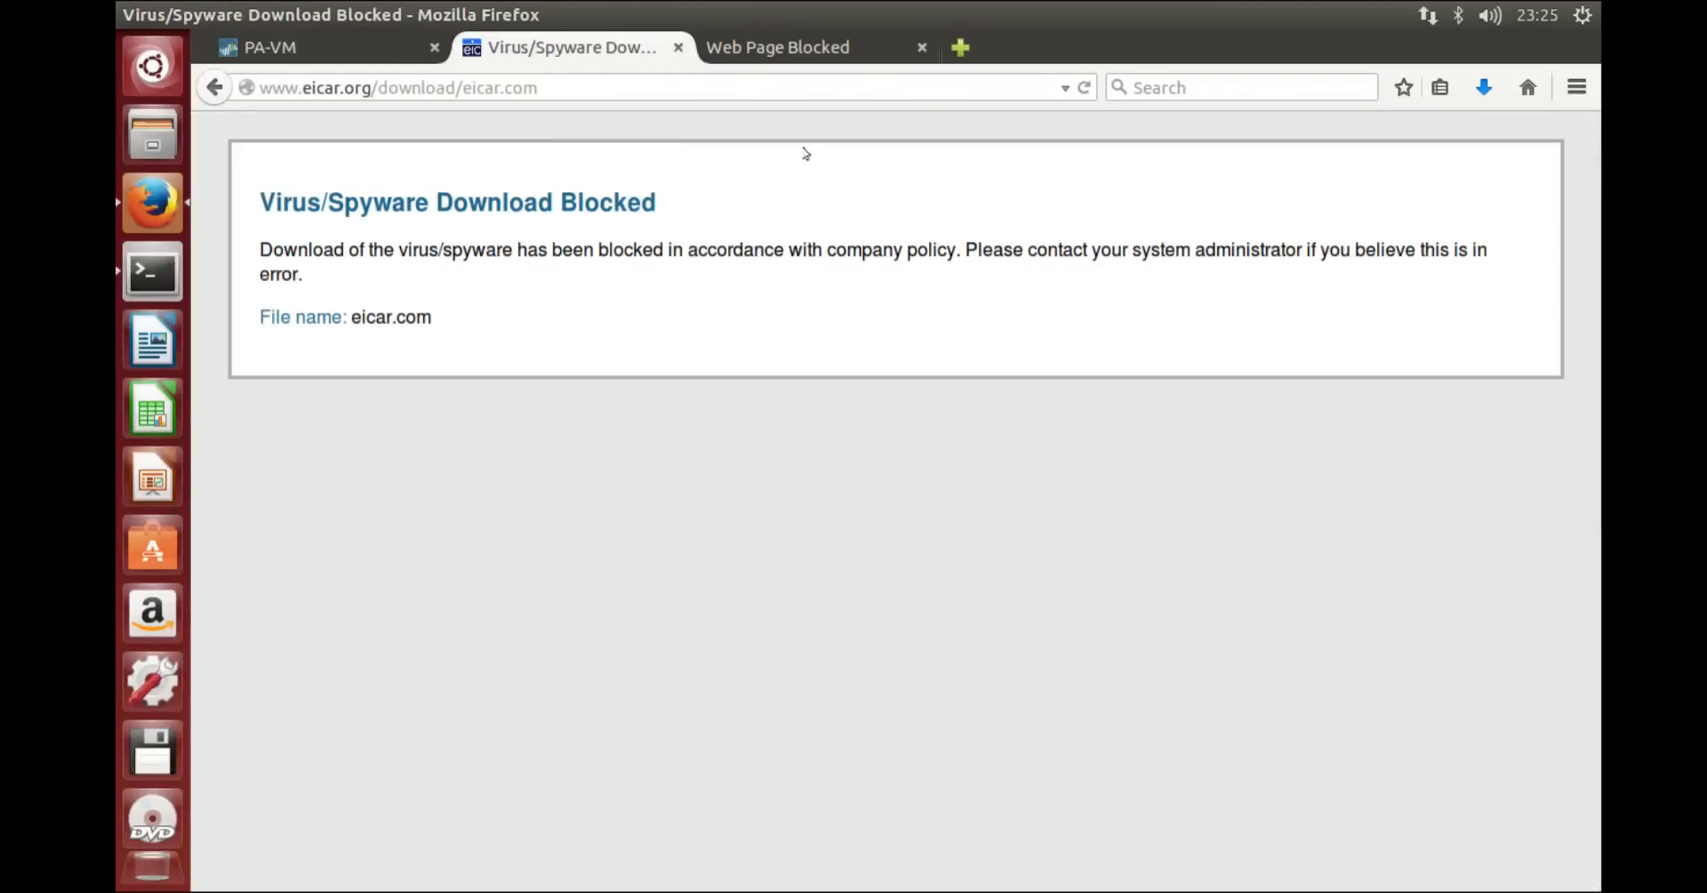
click(677, 47)
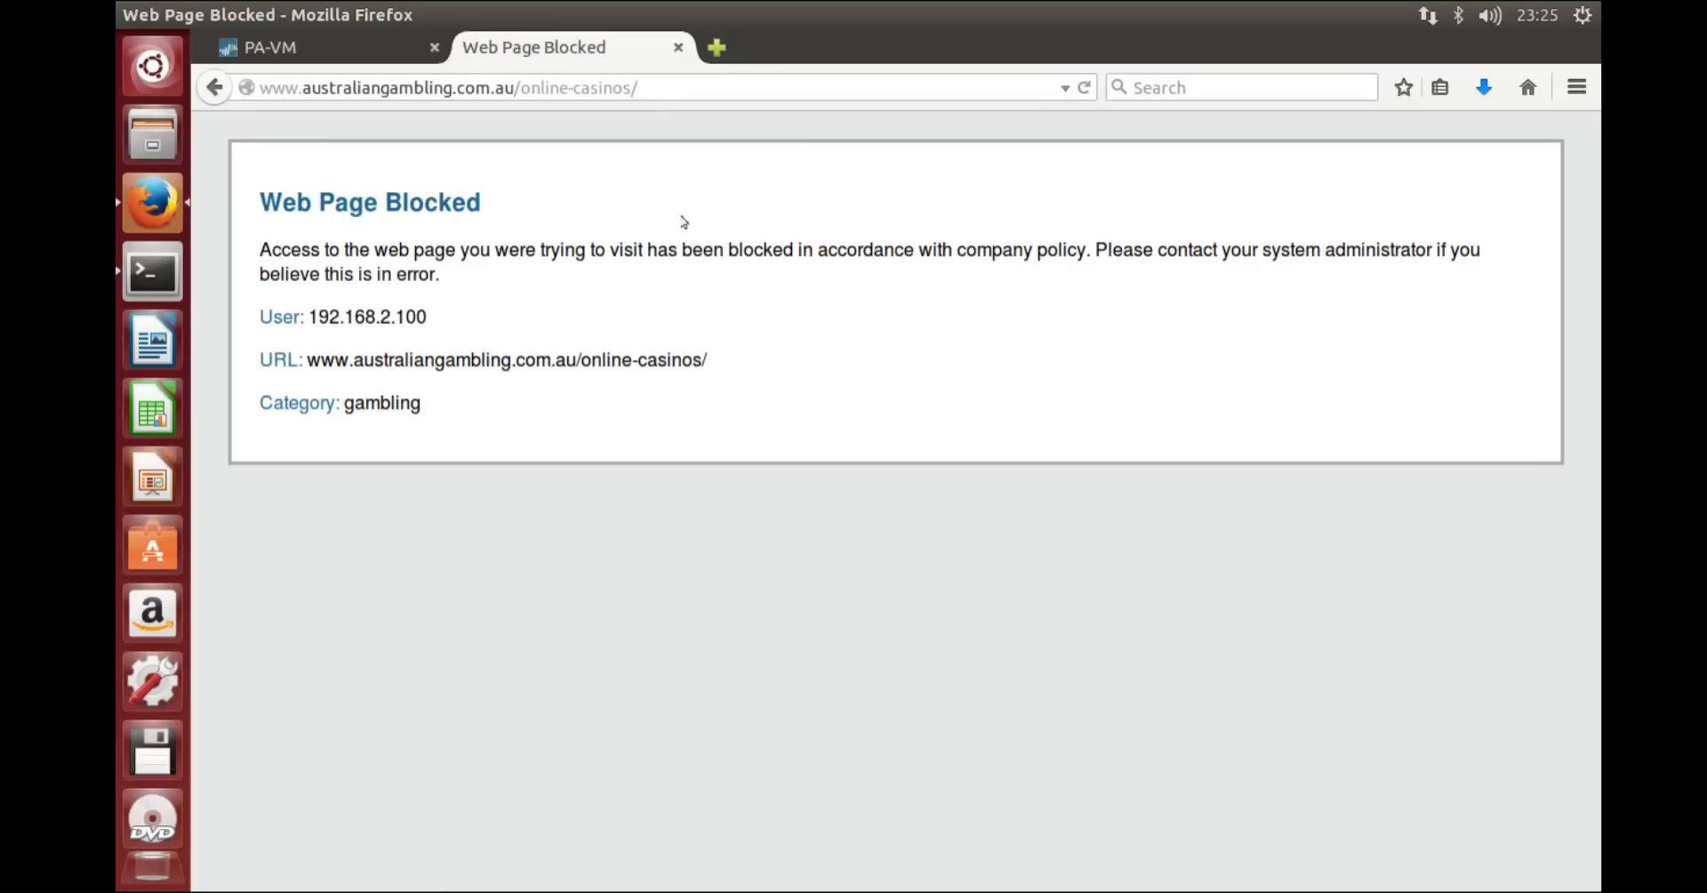
click(765, 86)
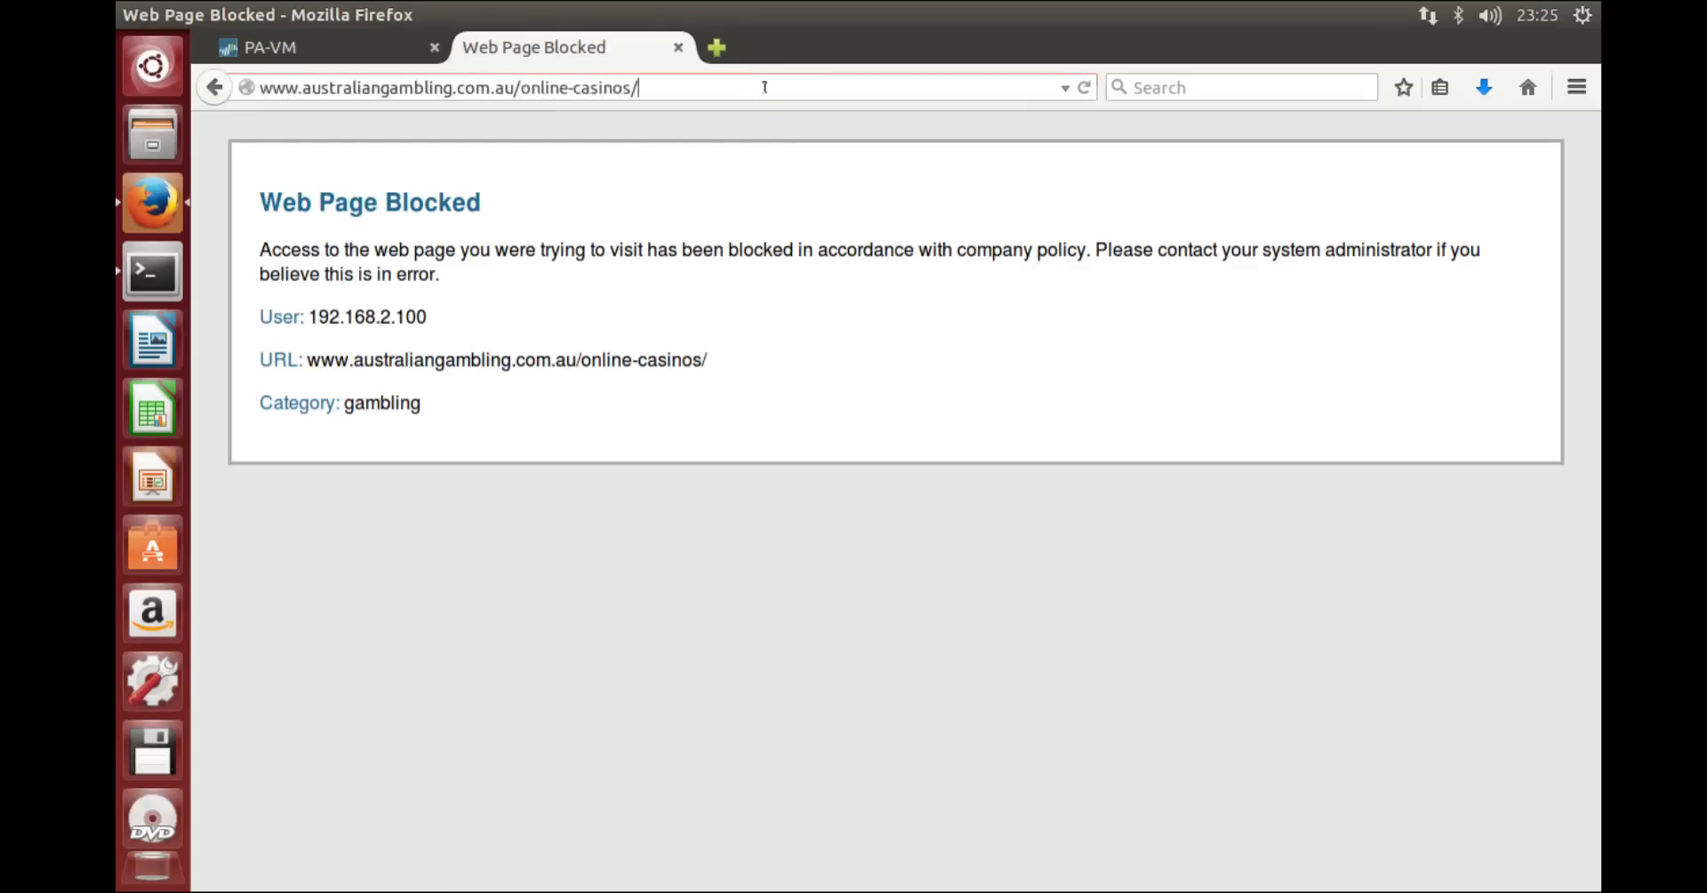
key(BackSpace)
key(Return)
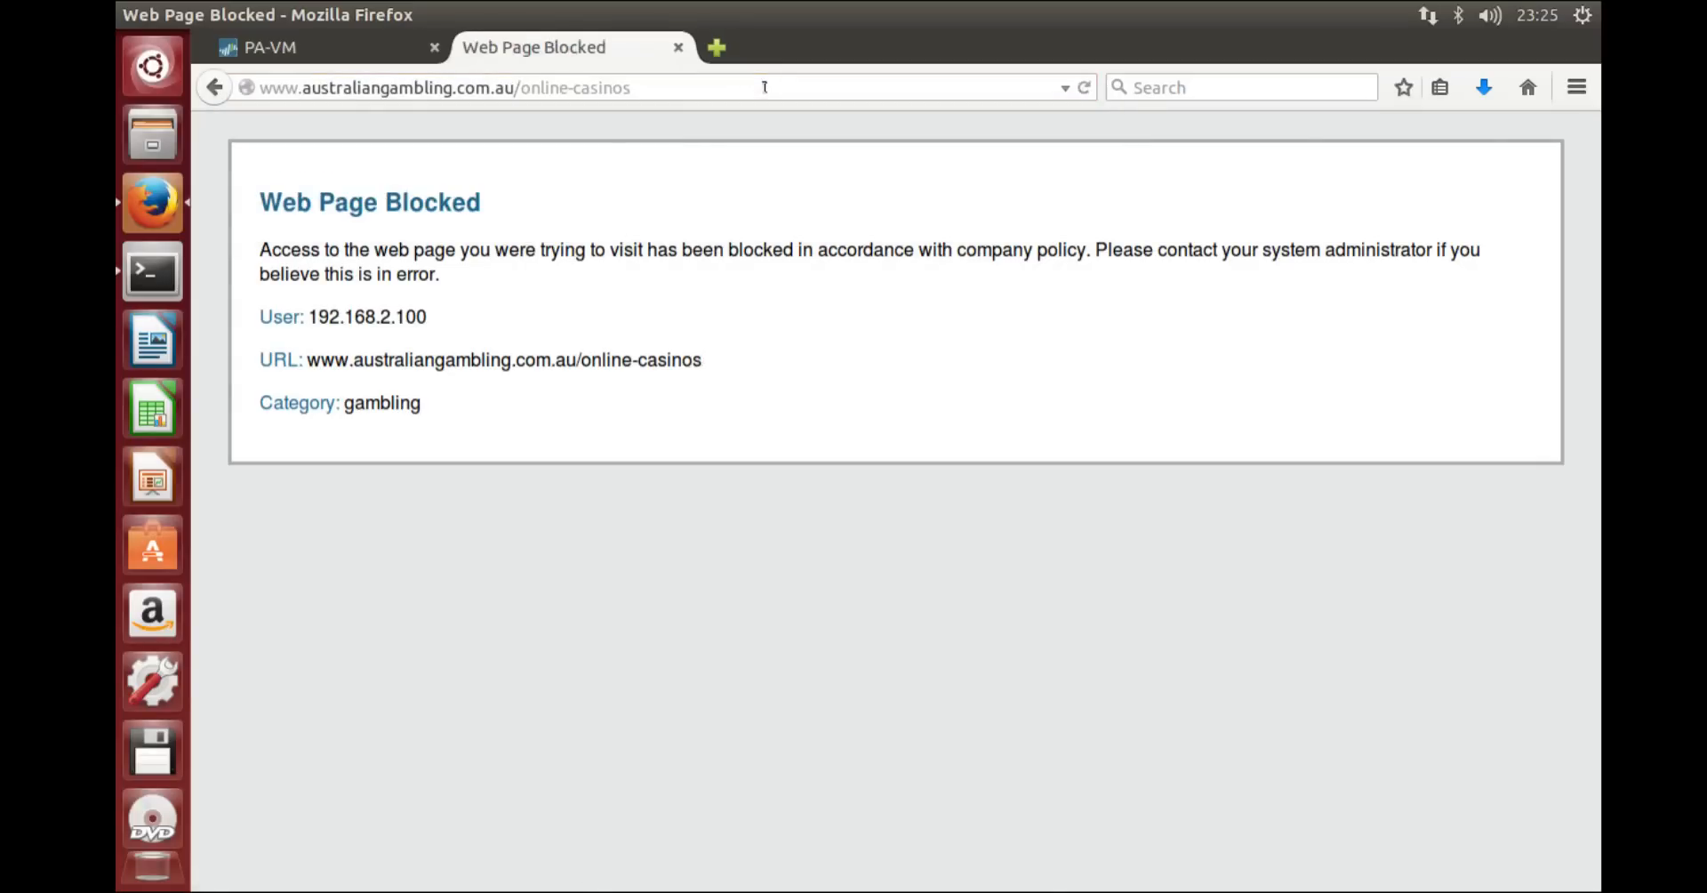
click(678, 47)
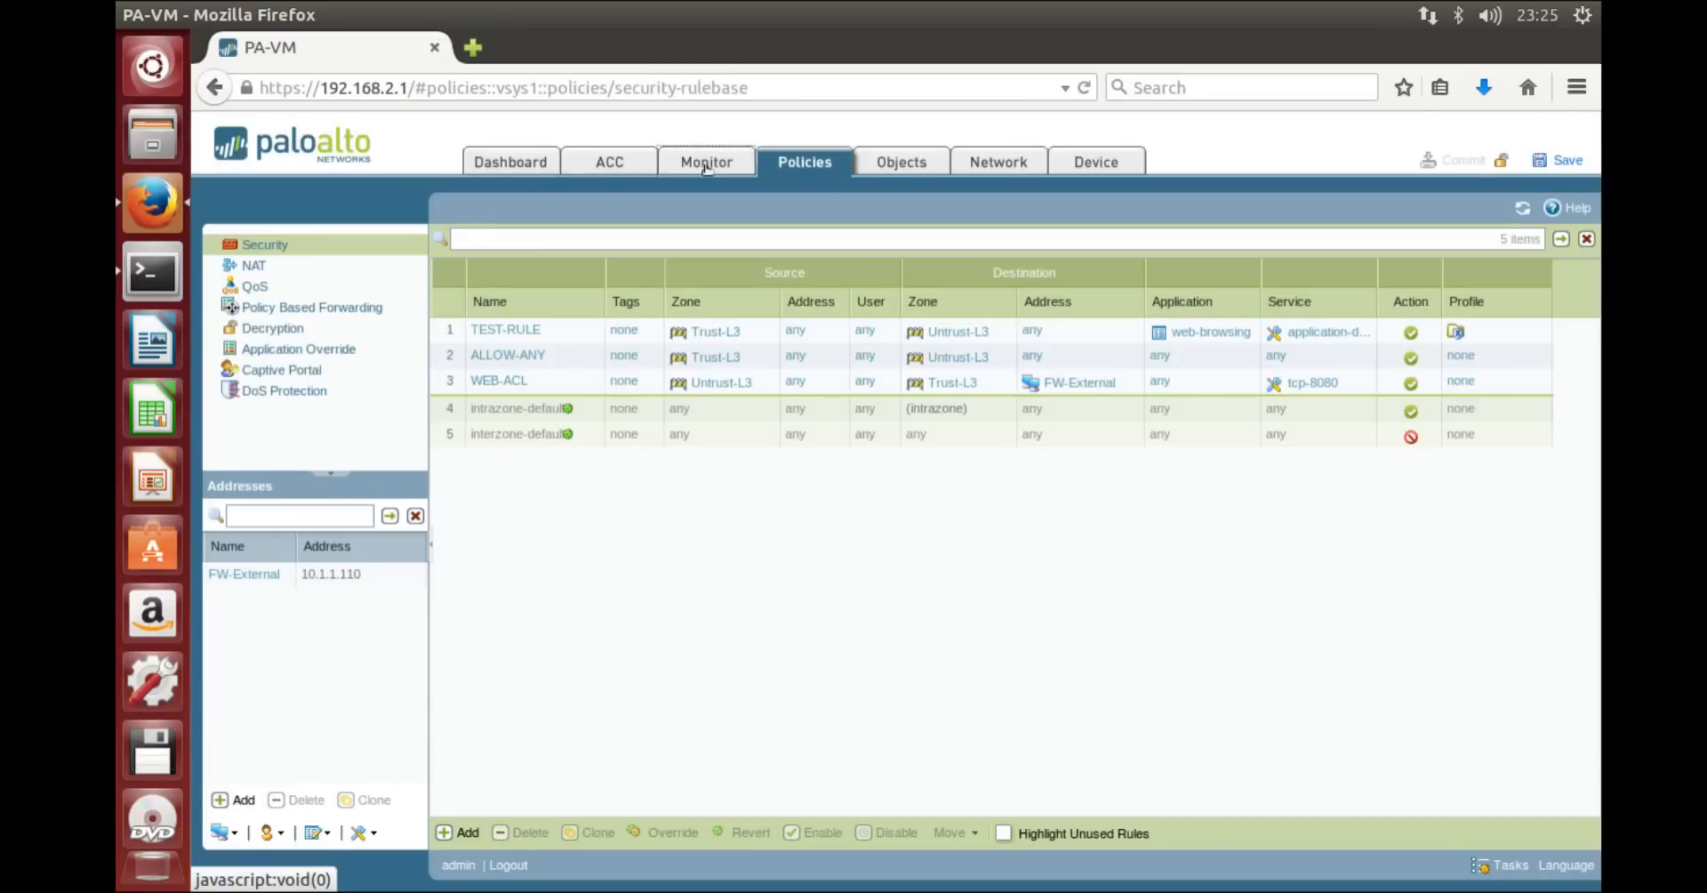
Step: Review the firewall's traffic, threat and URL filtering logs for the test sessions, widening the URL column in the URL filtering log
click(707, 163)
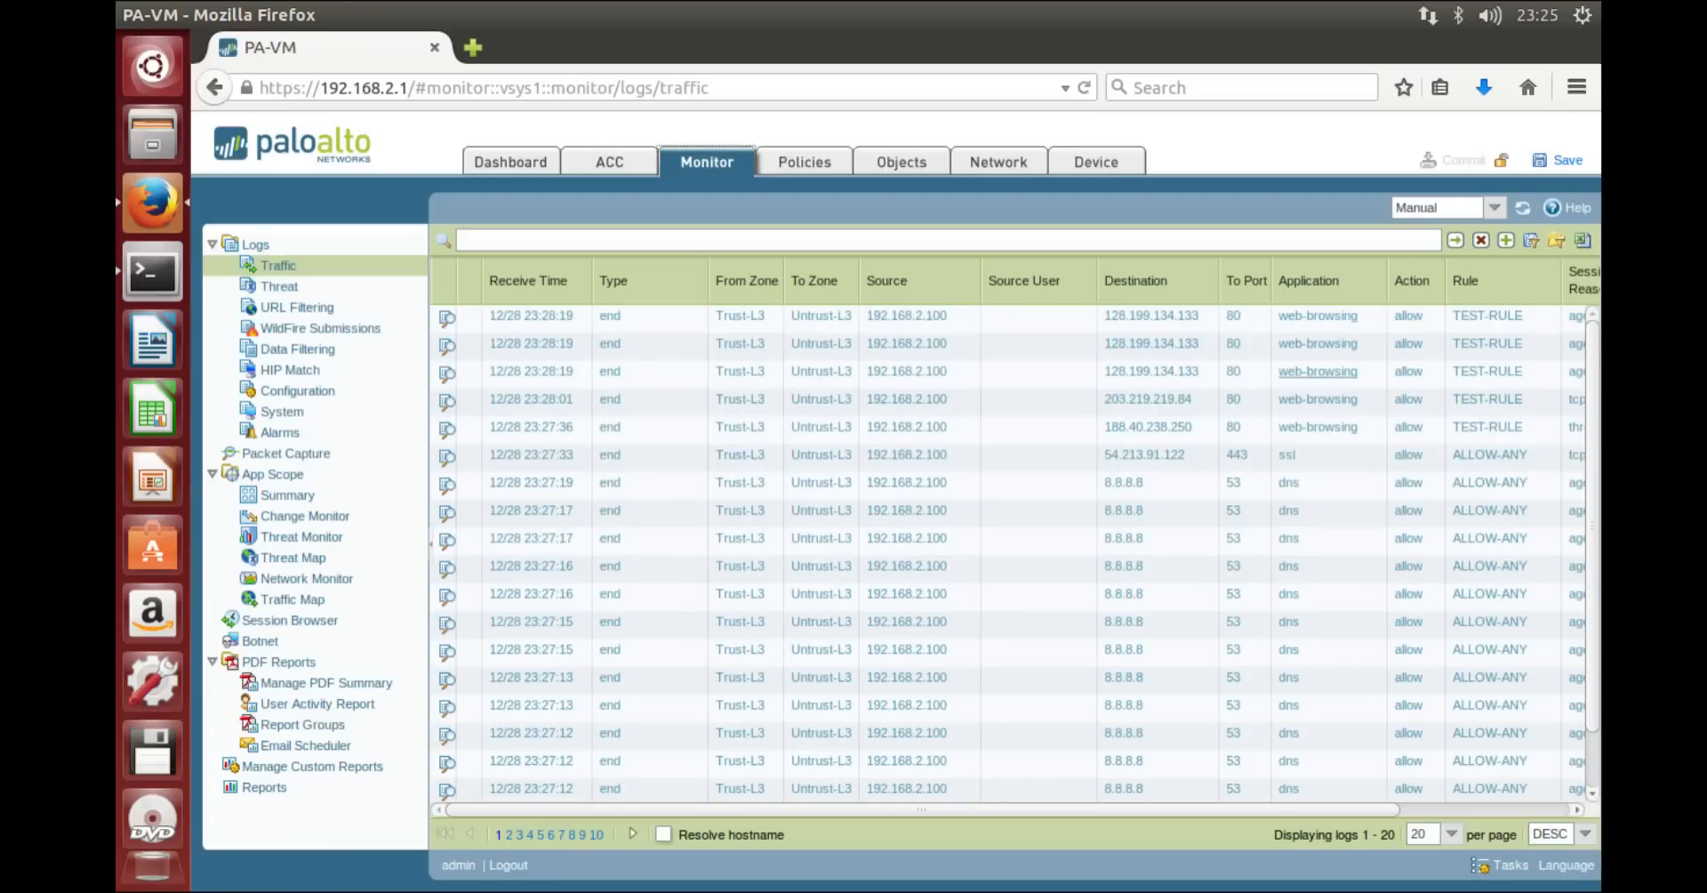
drag(1218, 810, 1594, 798)
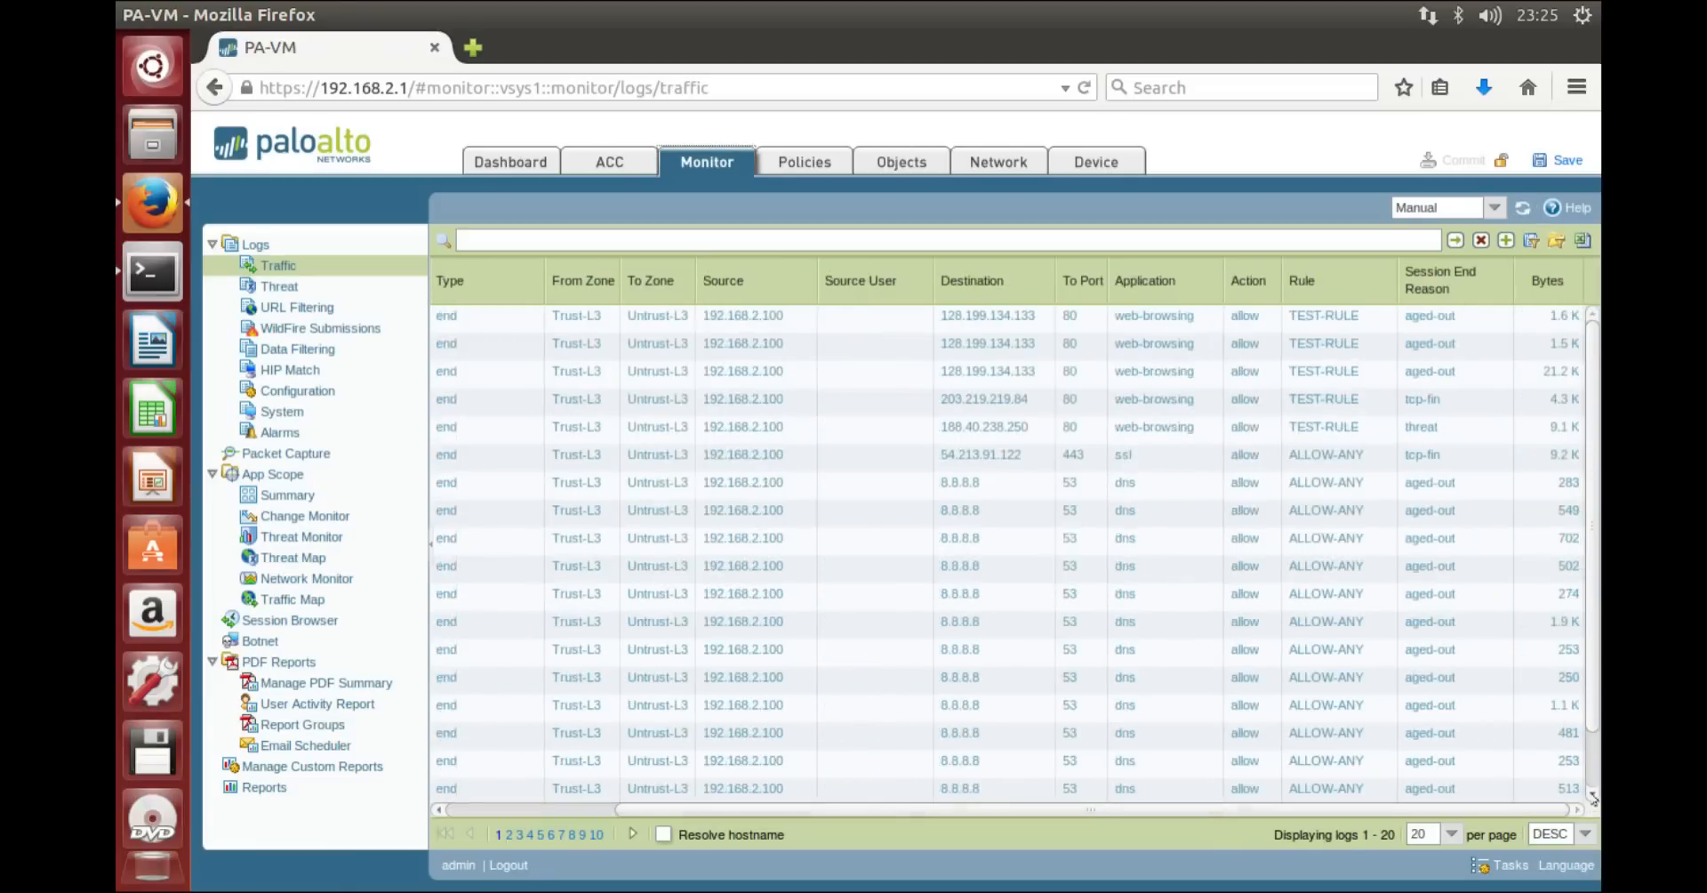
click(283, 288)
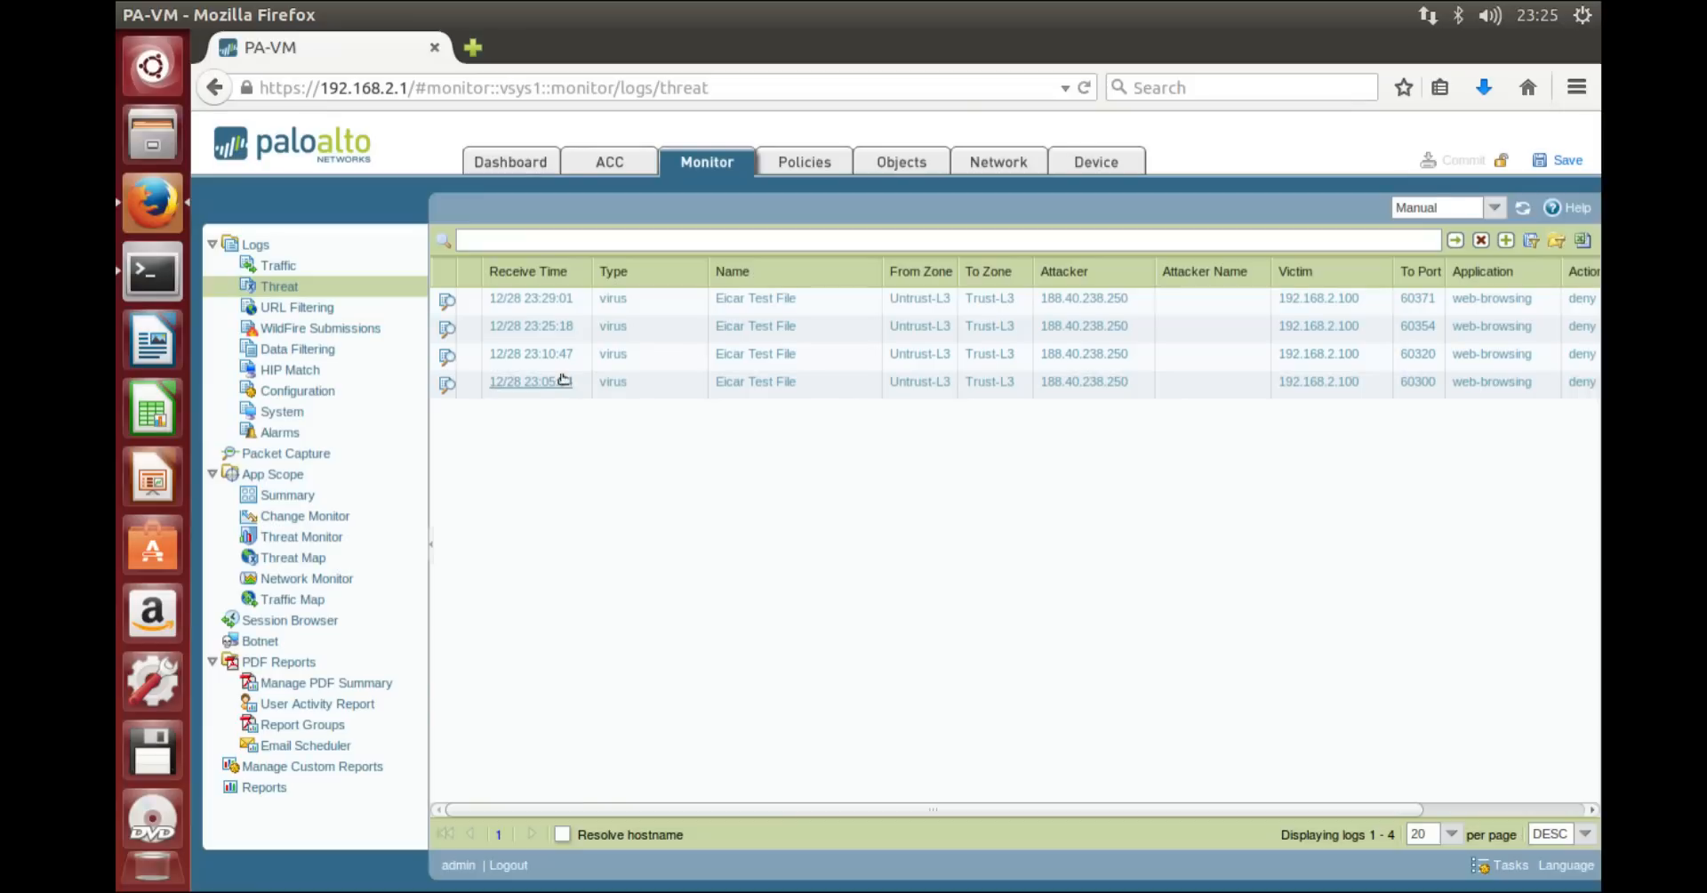
click(298, 310)
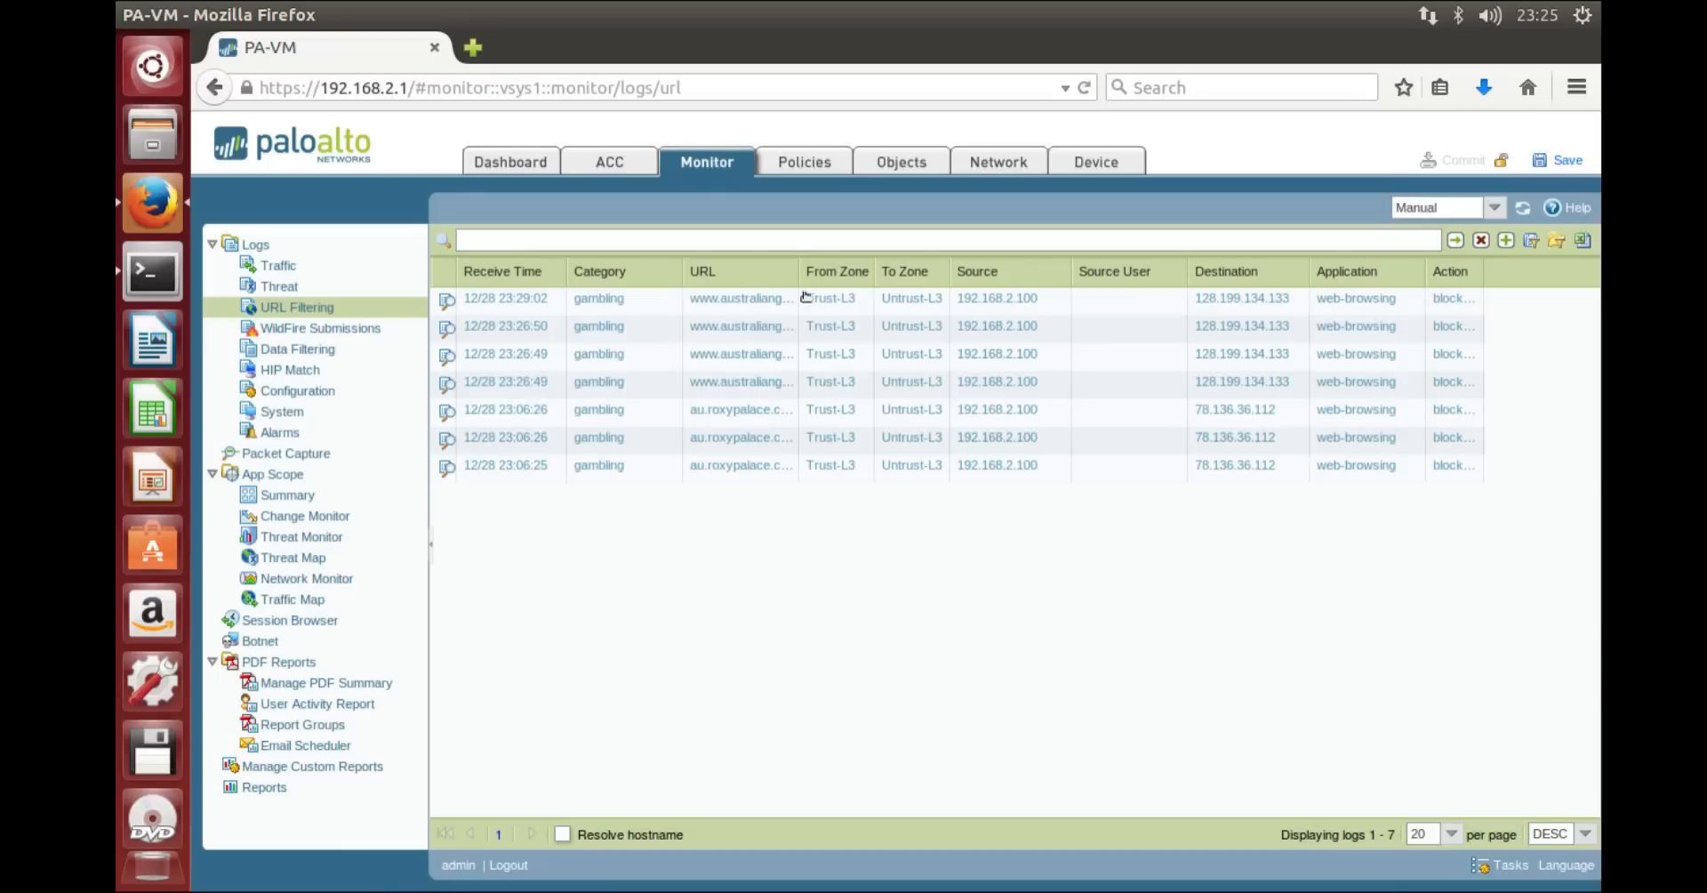
drag(799, 272, 909, 275)
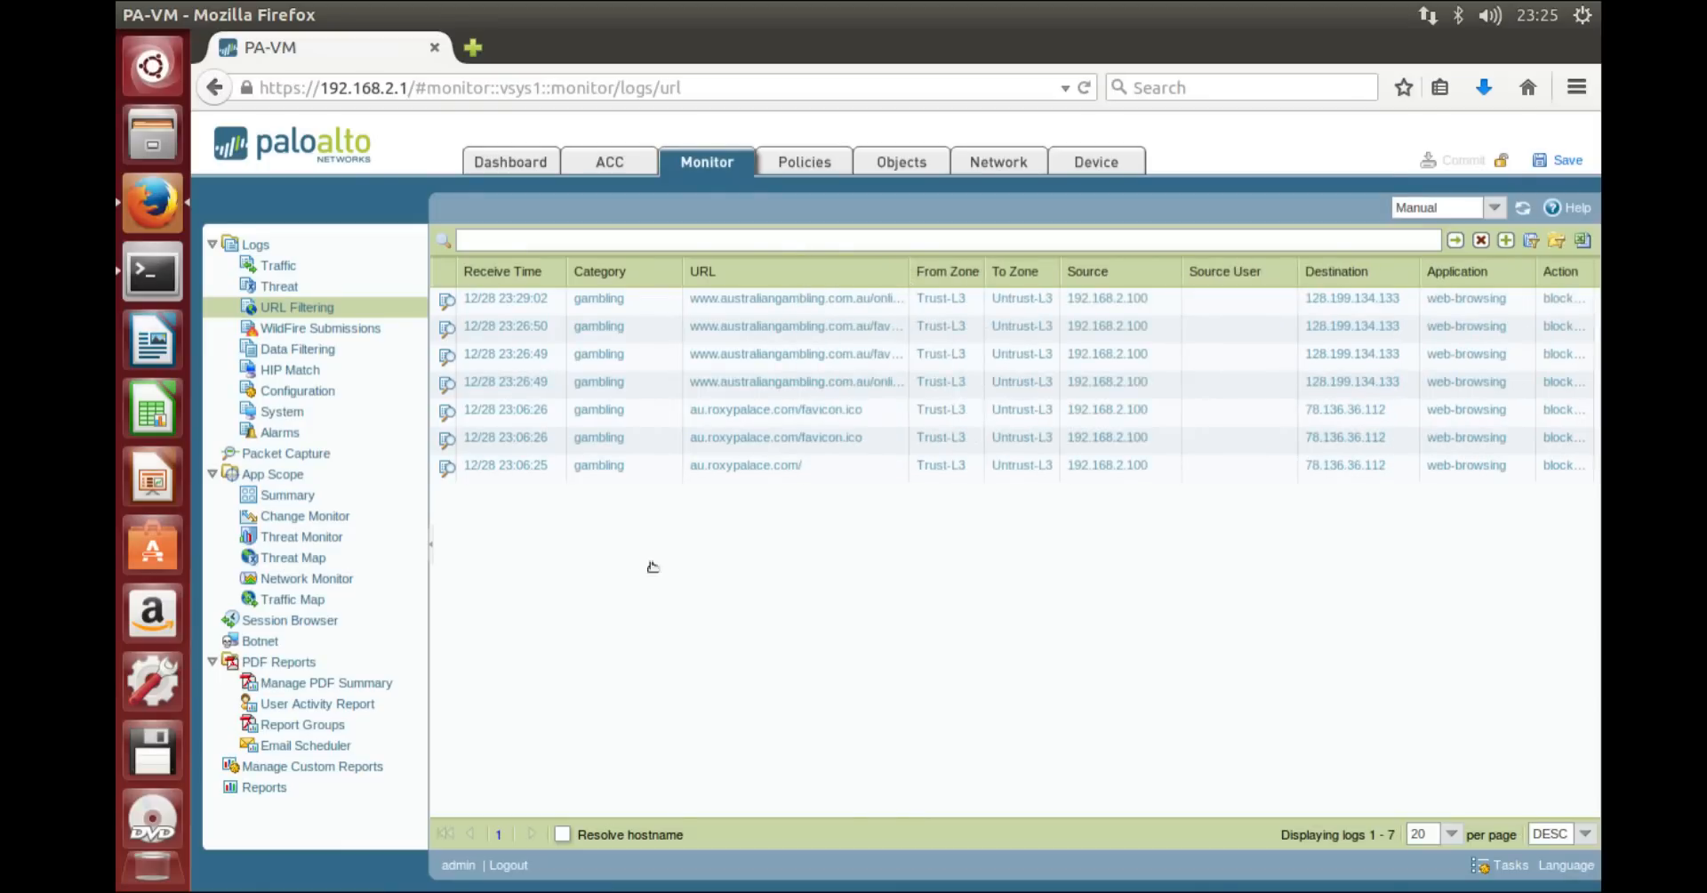